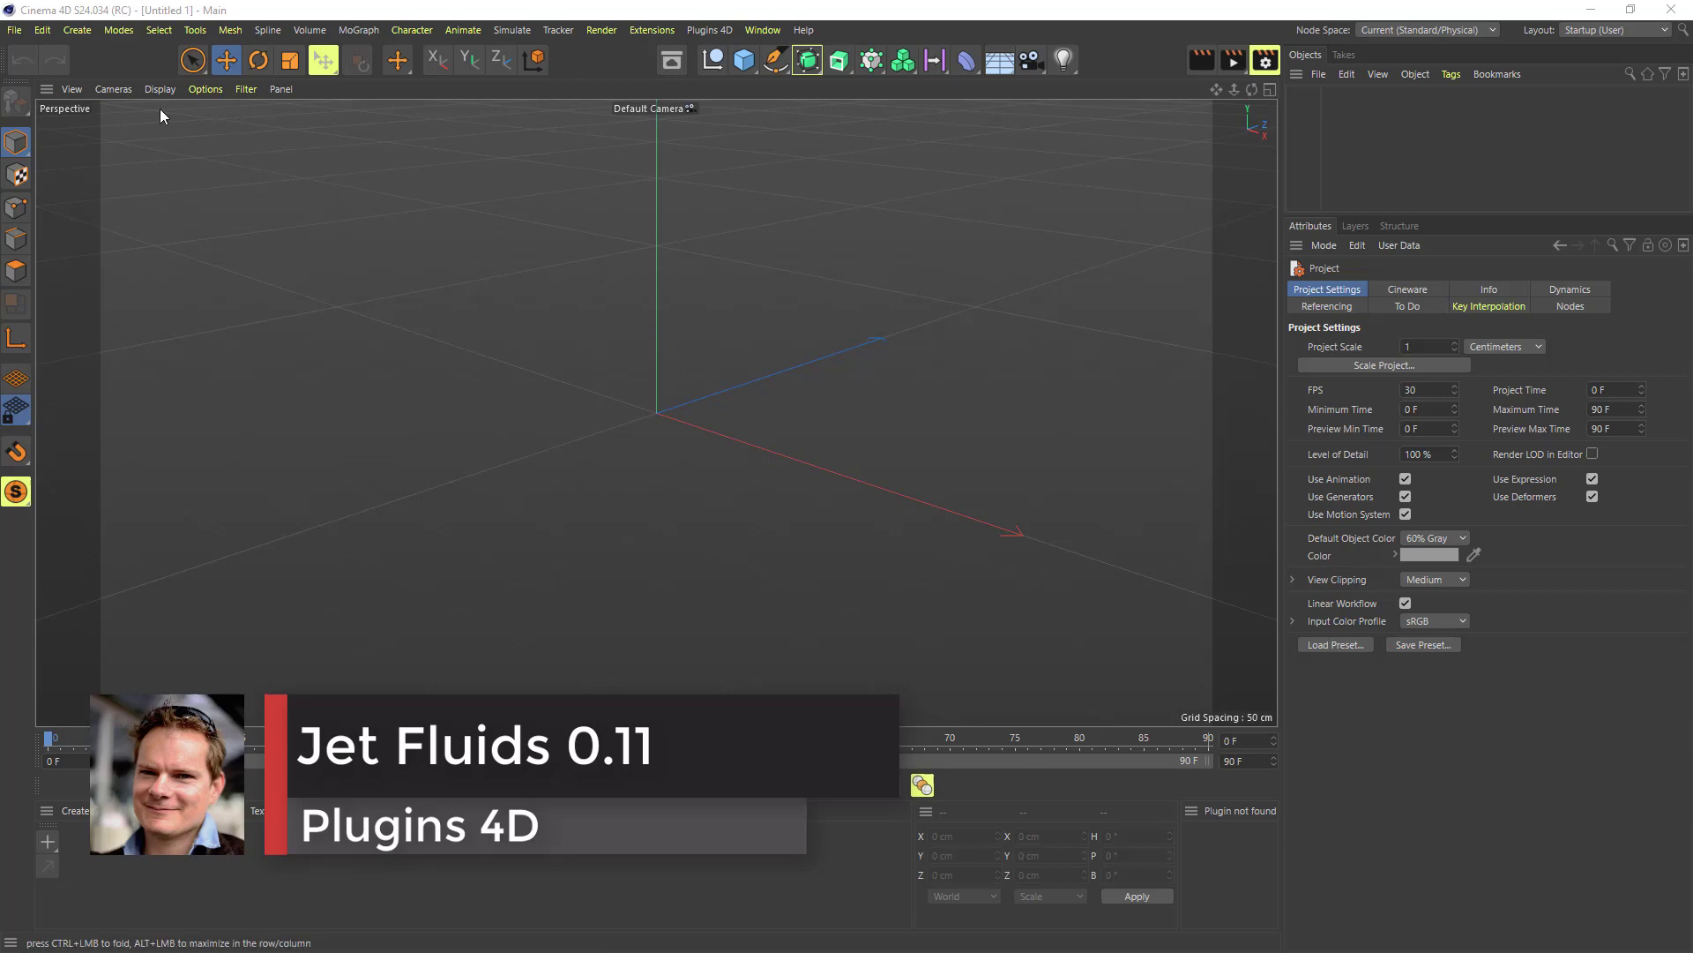
# Open the Plugins 4D Jet Fluids menu to reach its Scene entry
pyautogui.click(690, 34)
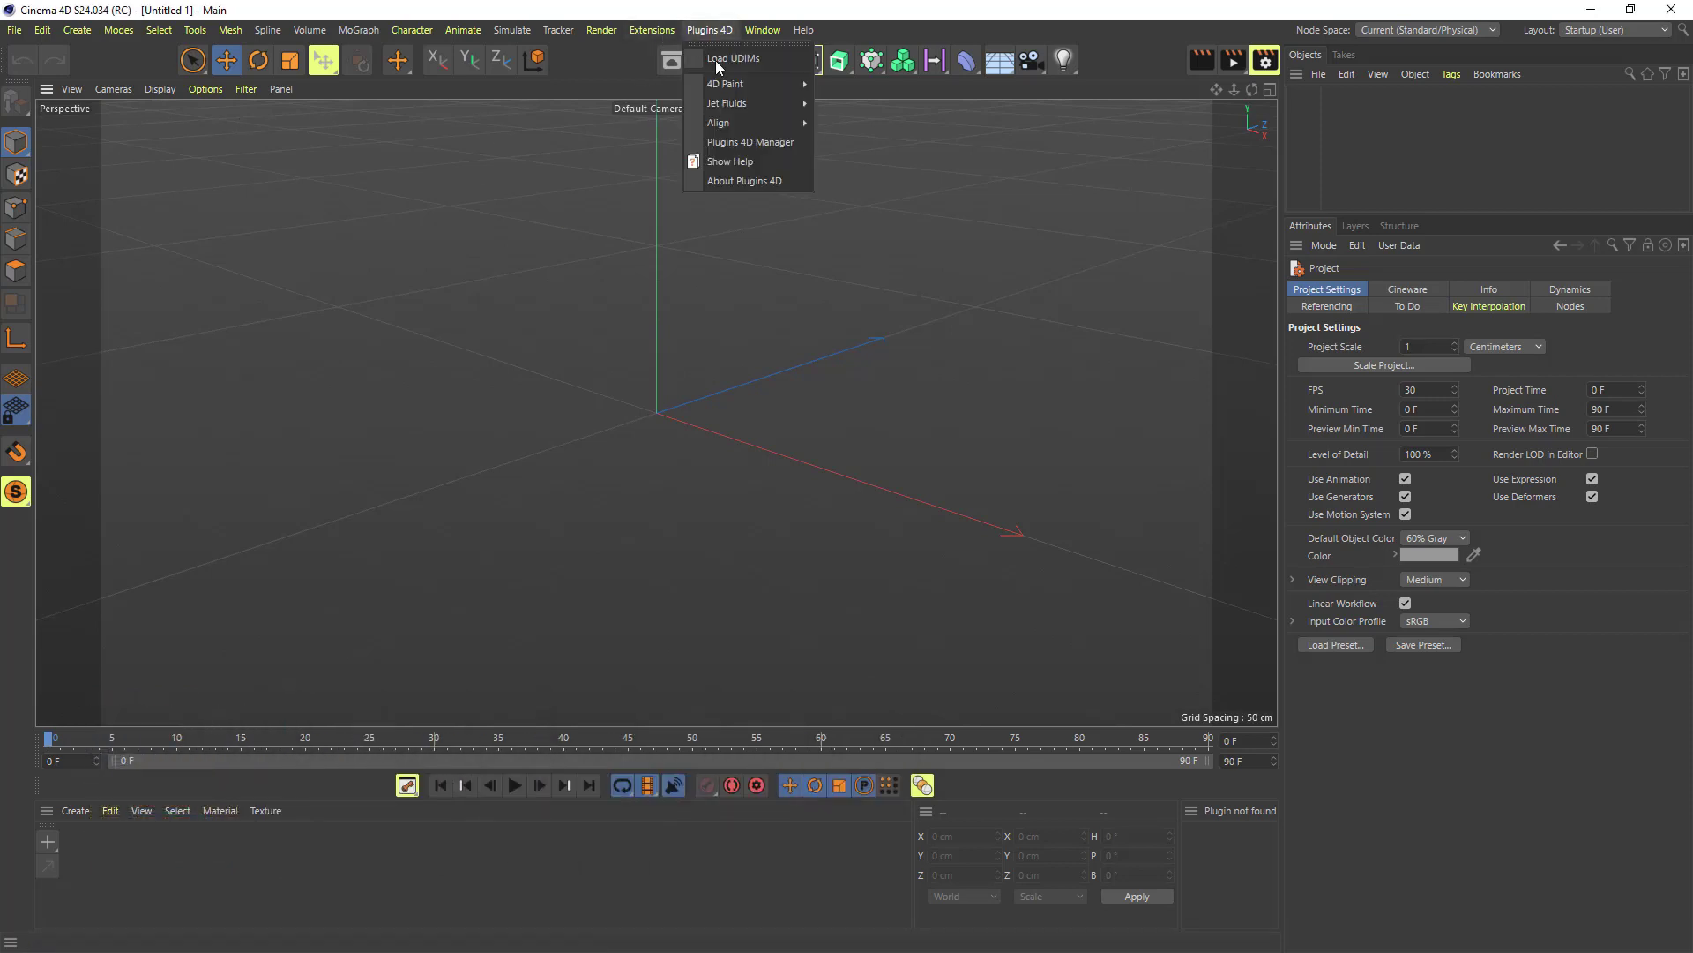
pyautogui.moveTo(767, 103)
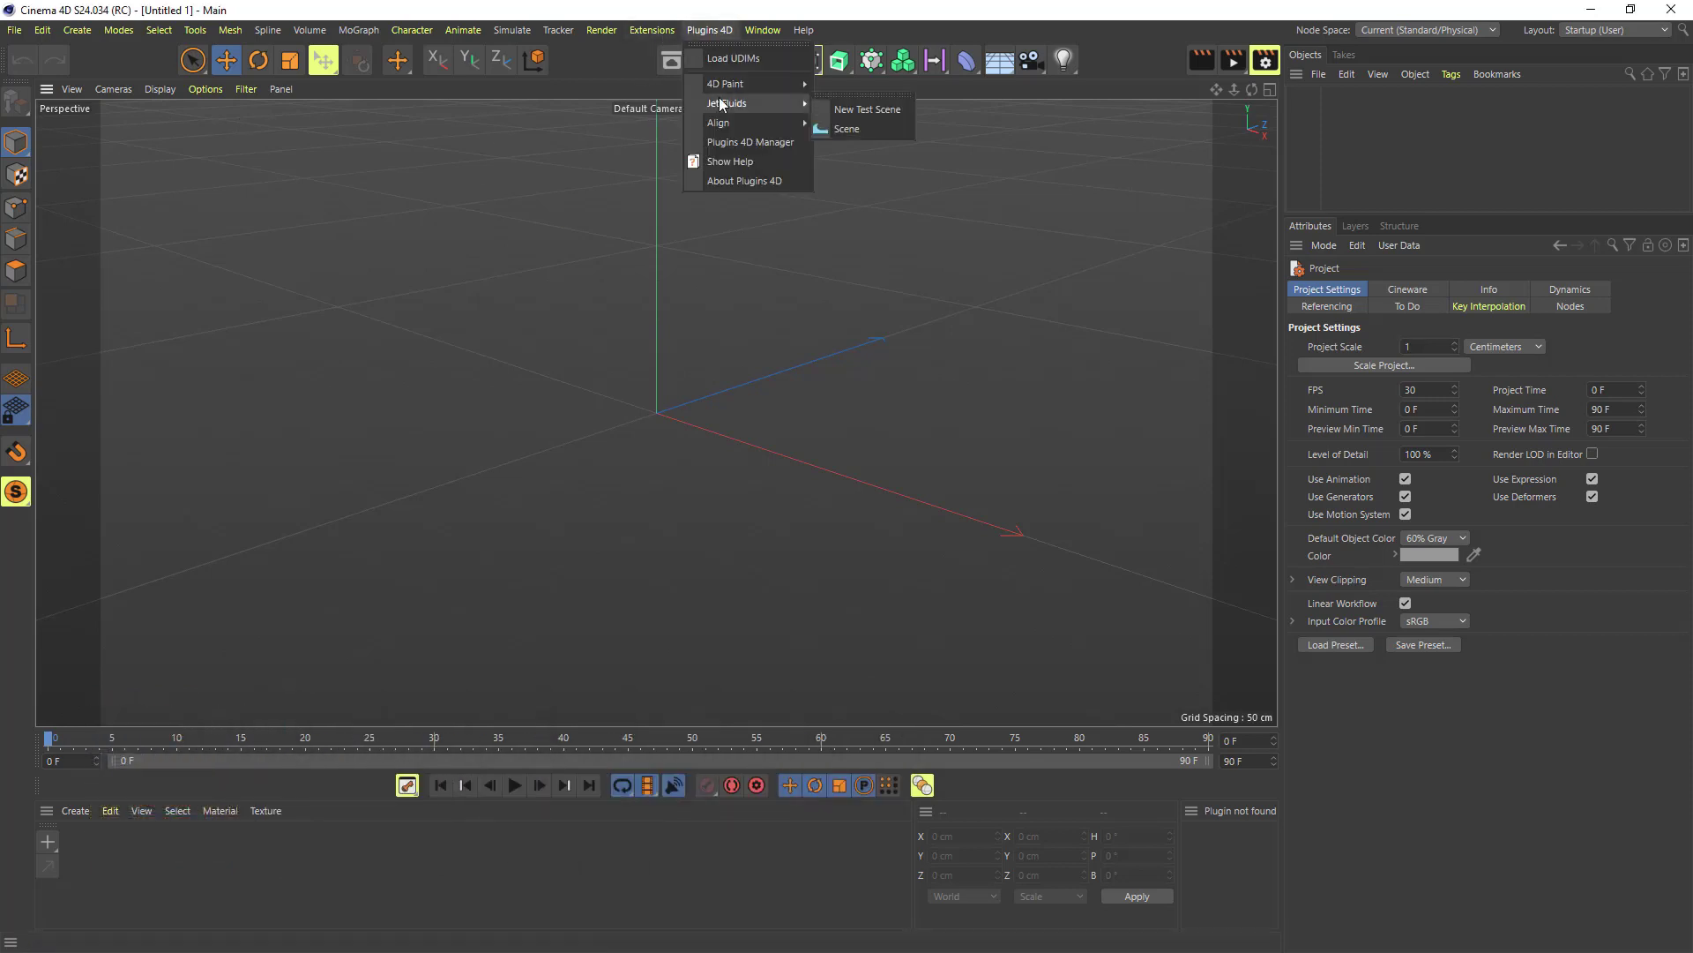
# Add a Jet Fluids Scene with a PCISPH solver and a liquid sphere
pyautogui.click(846, 130)
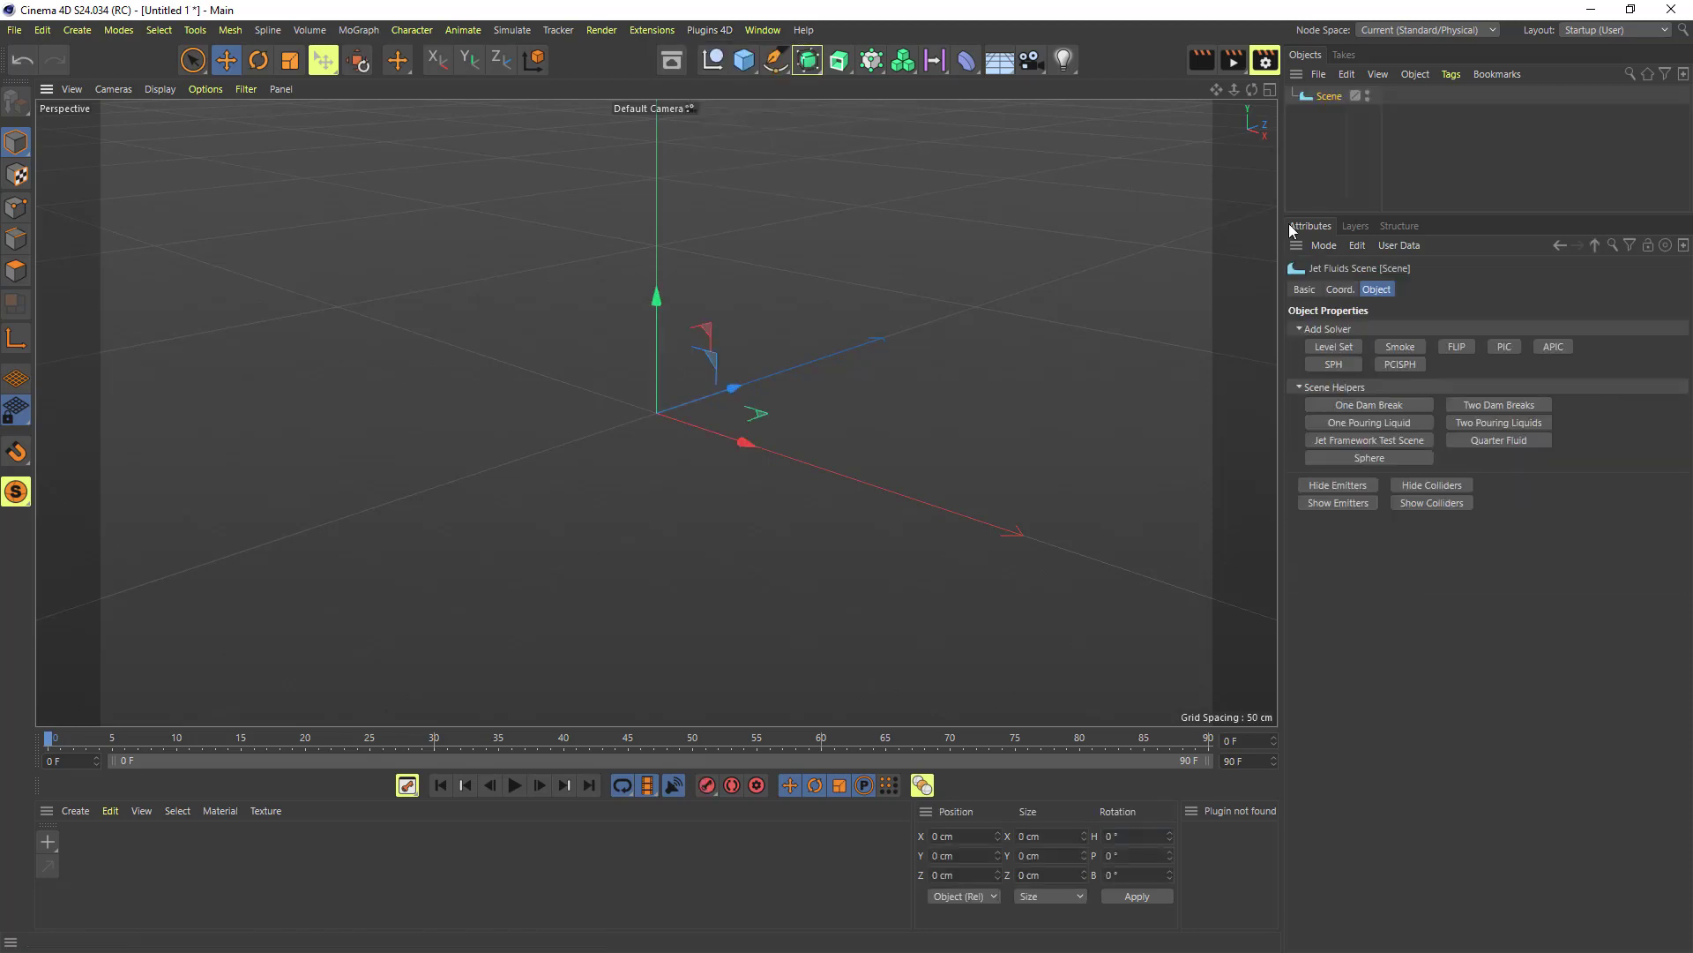
pyautogui.click(1401, 364)
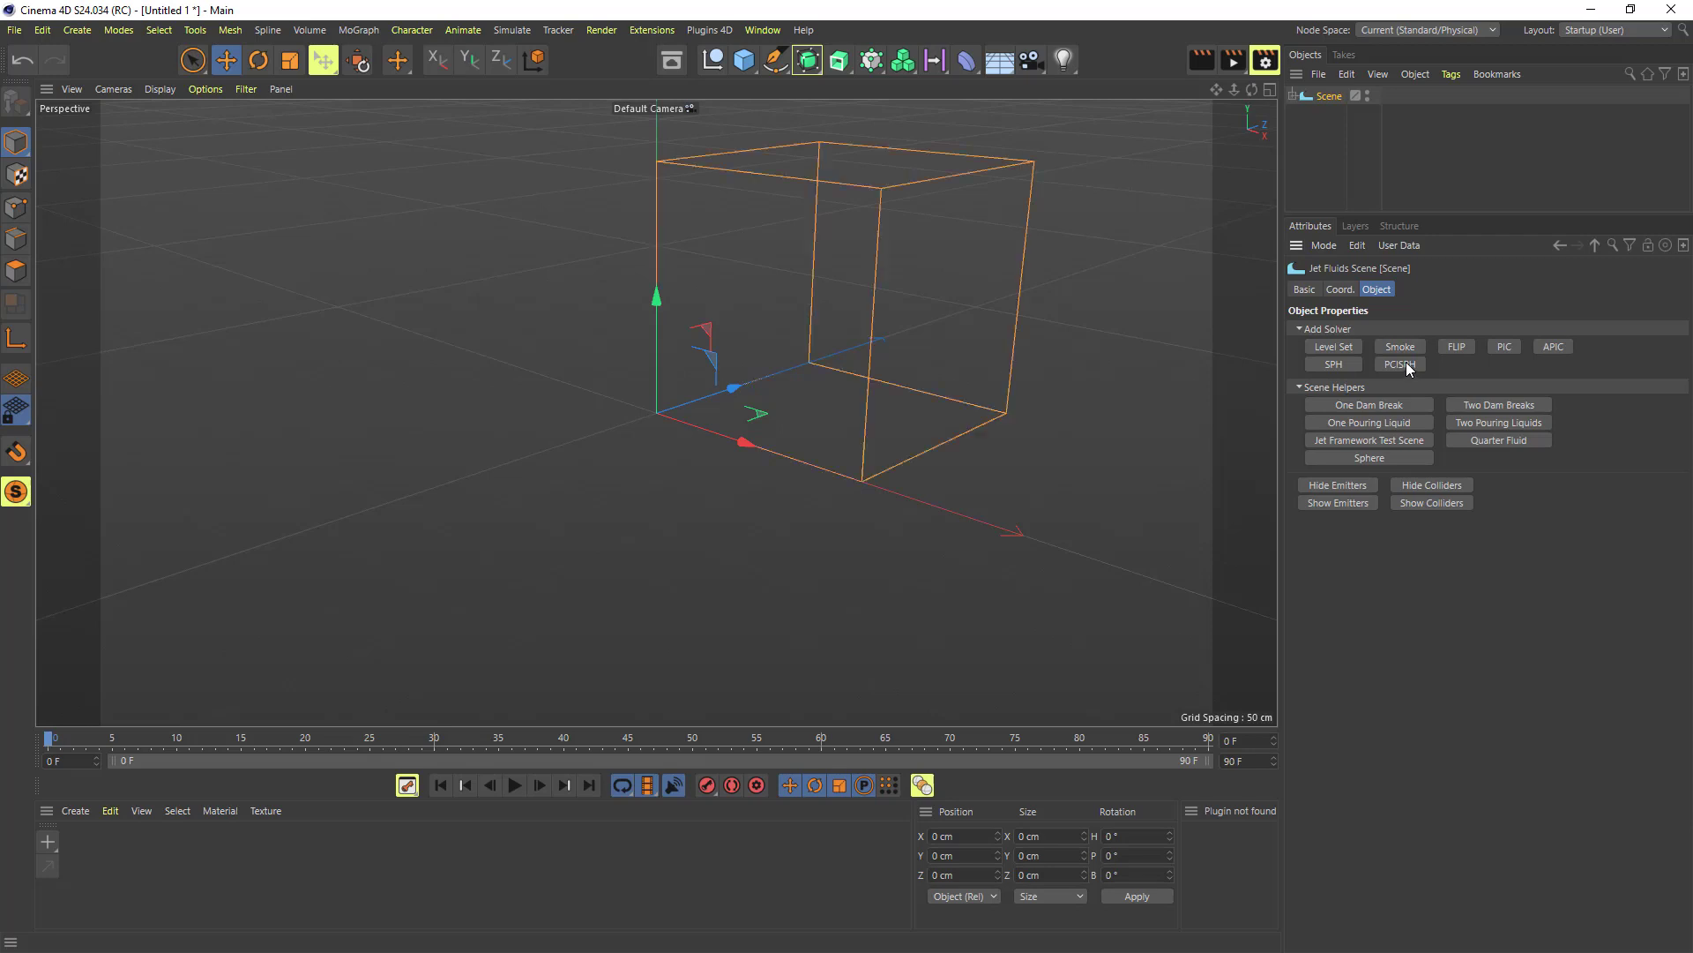
pyautogui.click(1370, 457)
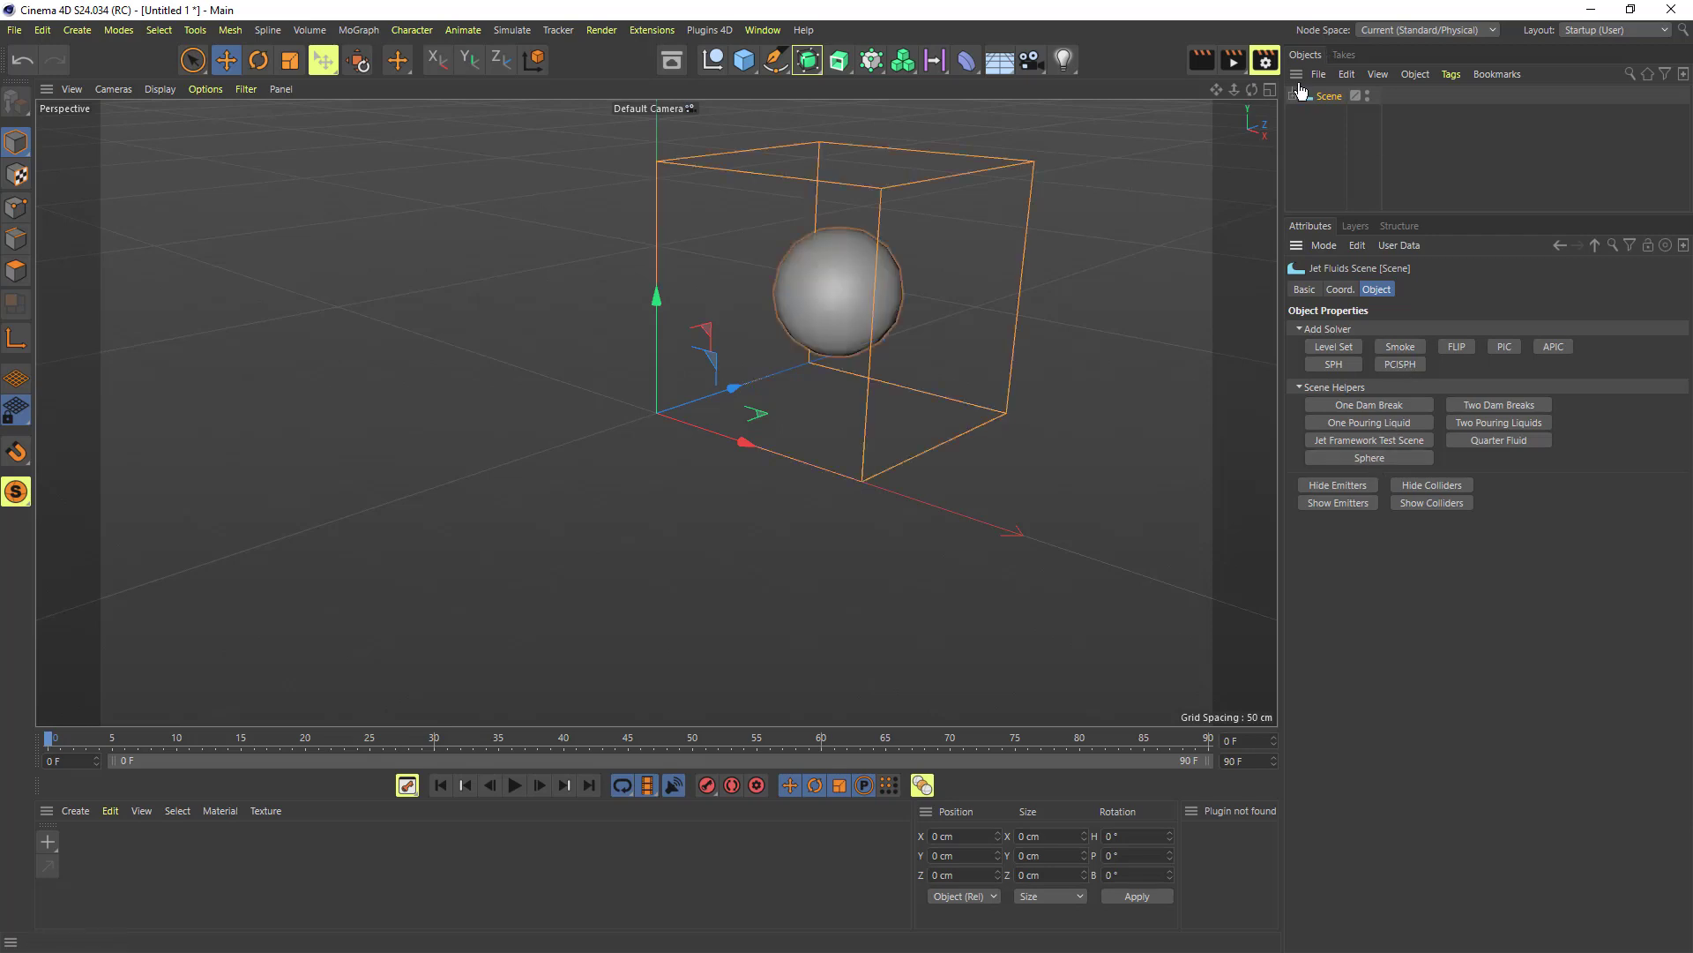
# Turn off the PCISPH solver's Use Bounding Box and raise the sphere to Y 121 cm
pyautogui.click(1336, 132)
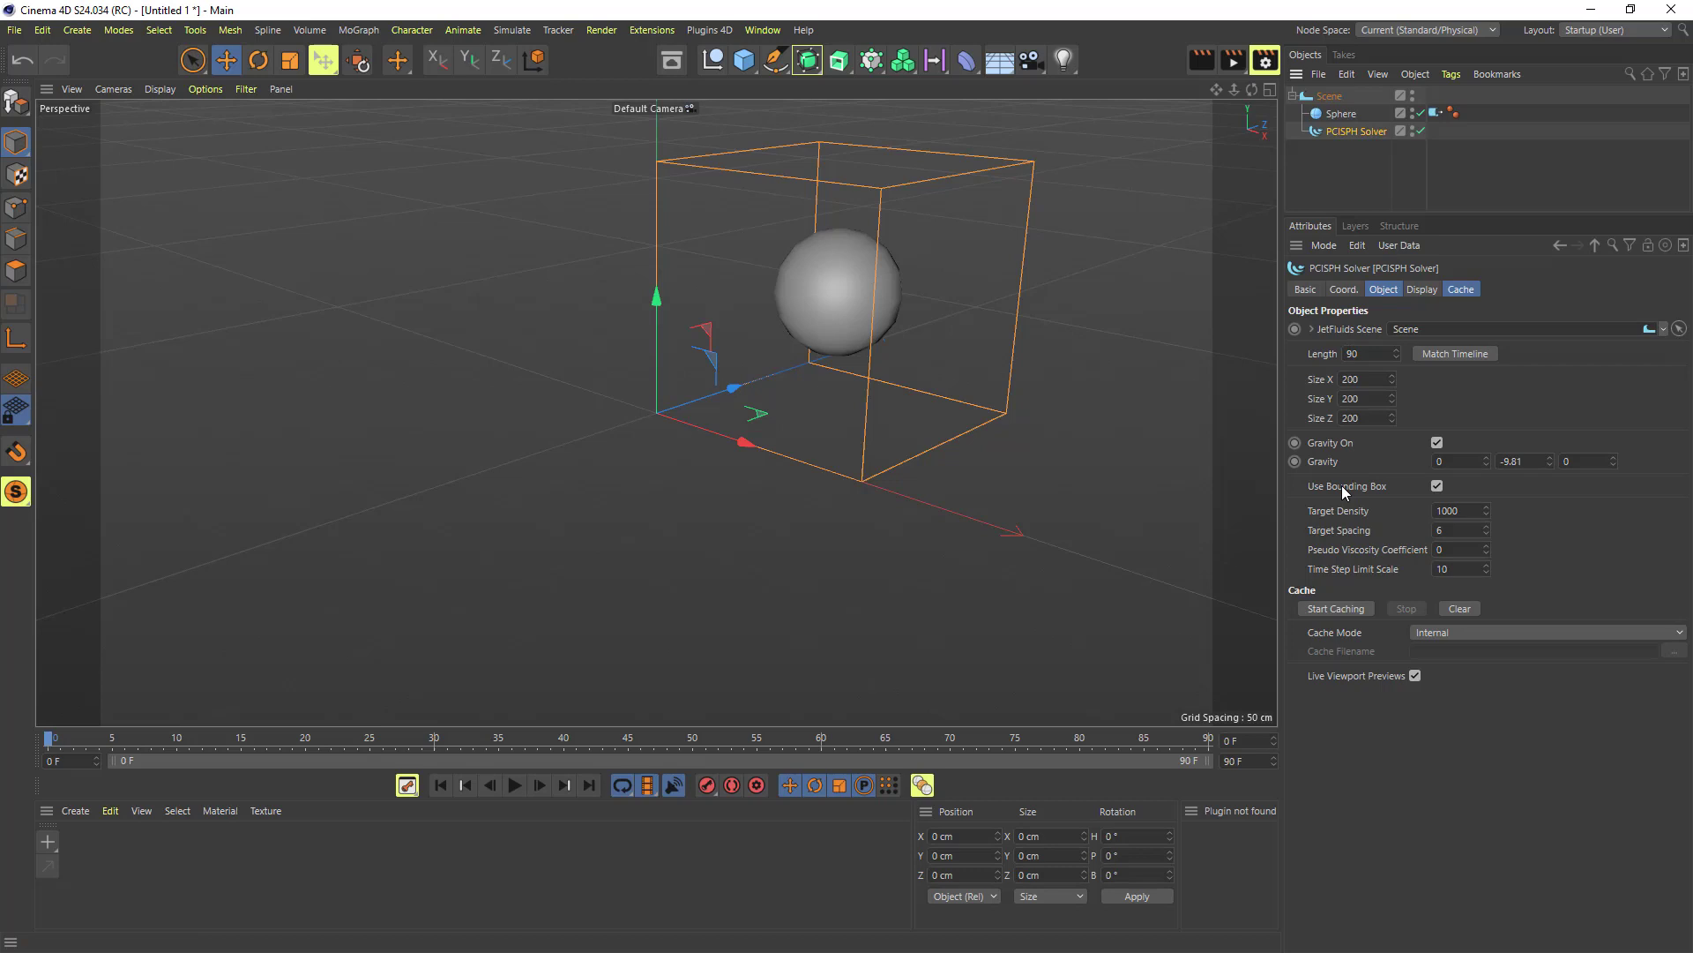
pyautogui.click(1437, 486)
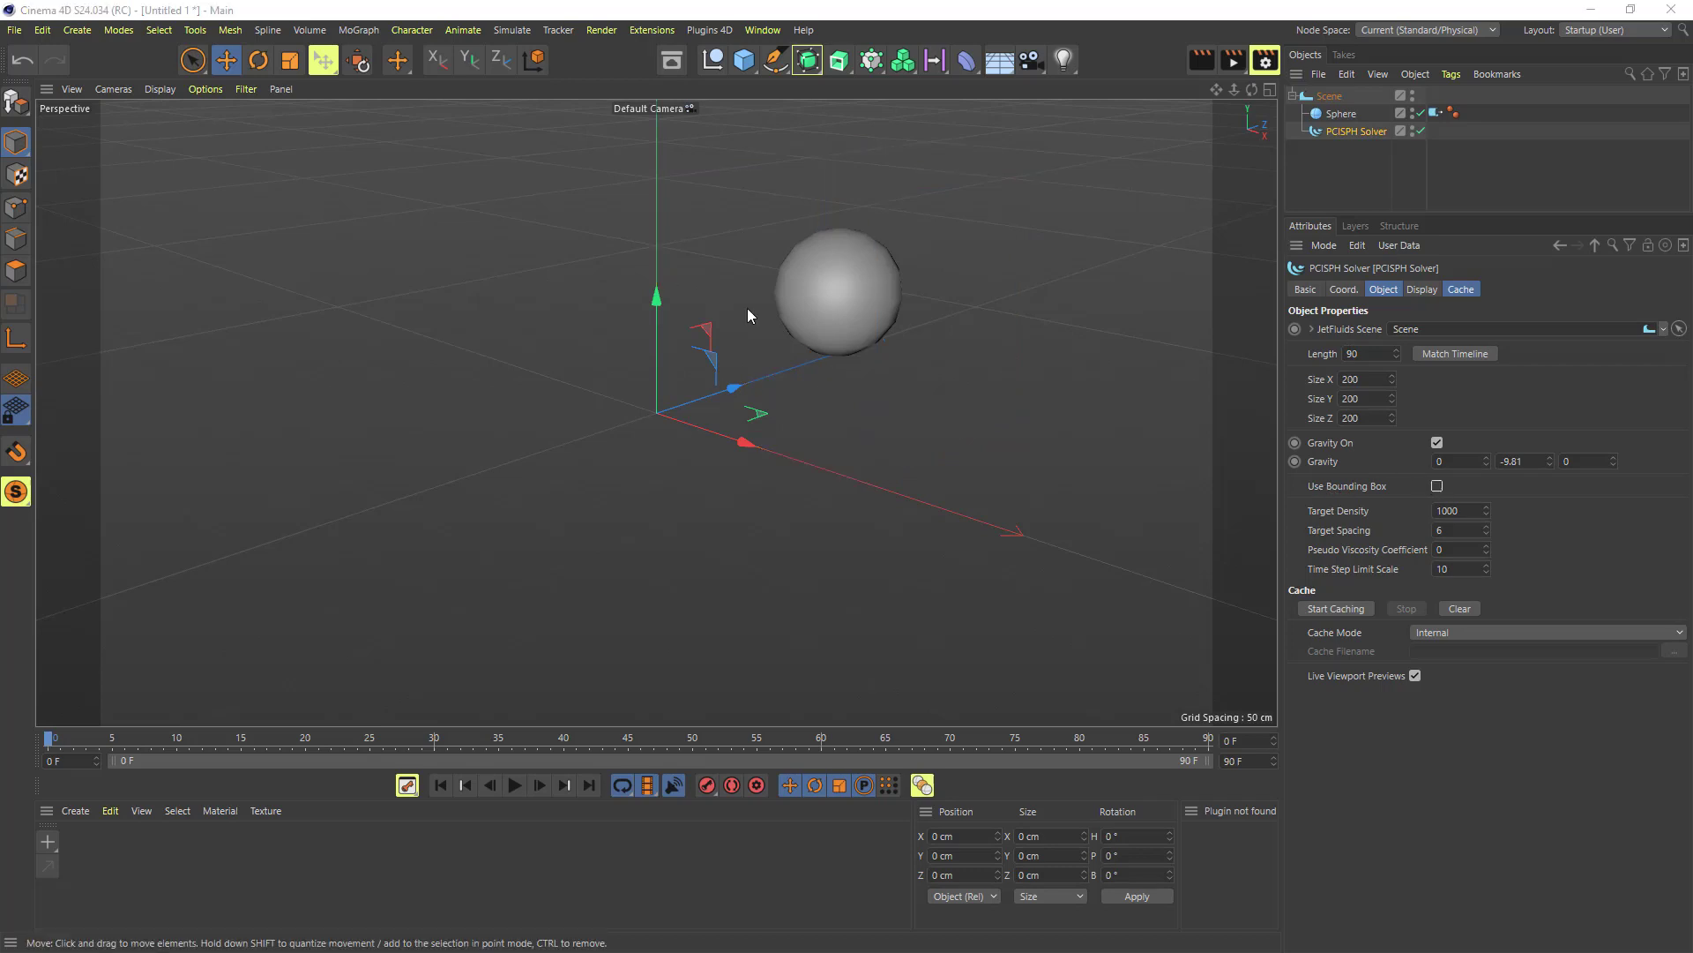
pyautogui.click(882, 269)
pyautogui.moveTo(904, 275); pyautogui.dragTo(674, 144)
# Add a cube and size it to a flat slab of about 370 × 88 × 940 cm
pyautogui.click(743, 59)
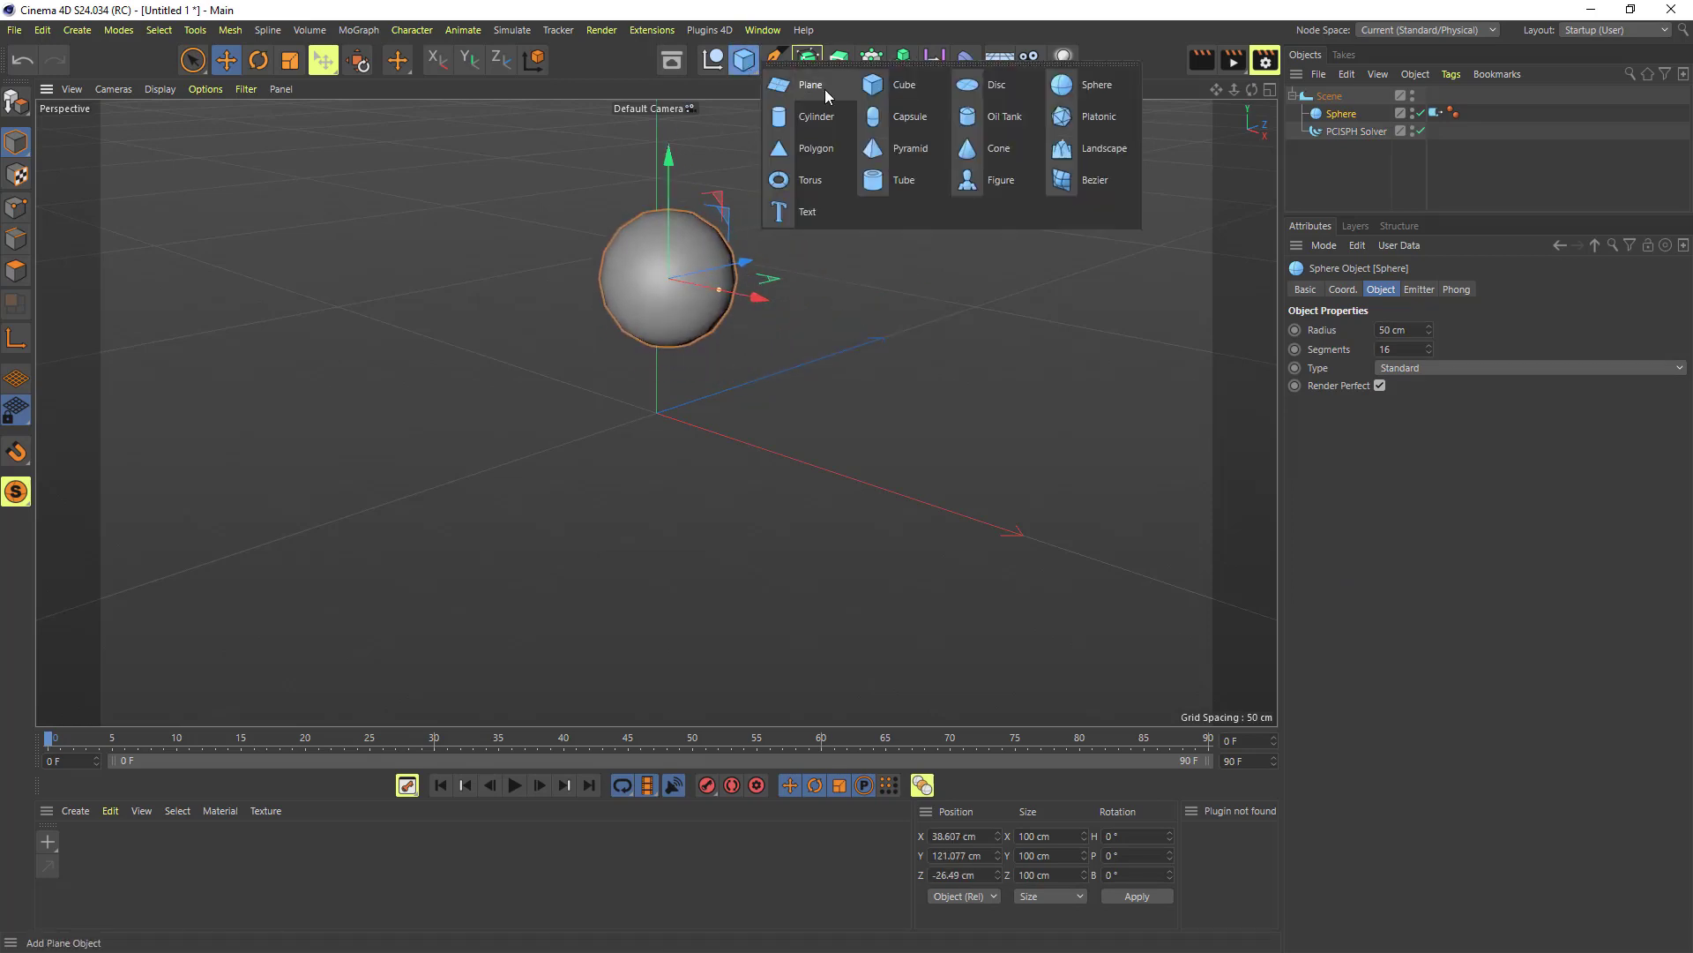
pyautogui.click(822, 88)
pyautogui.moveTo(658, 298); pyautogui.dragTo(657, 348)
pyautogui.moveTo(736, 387); pyautogui.dragTo(823, 360)
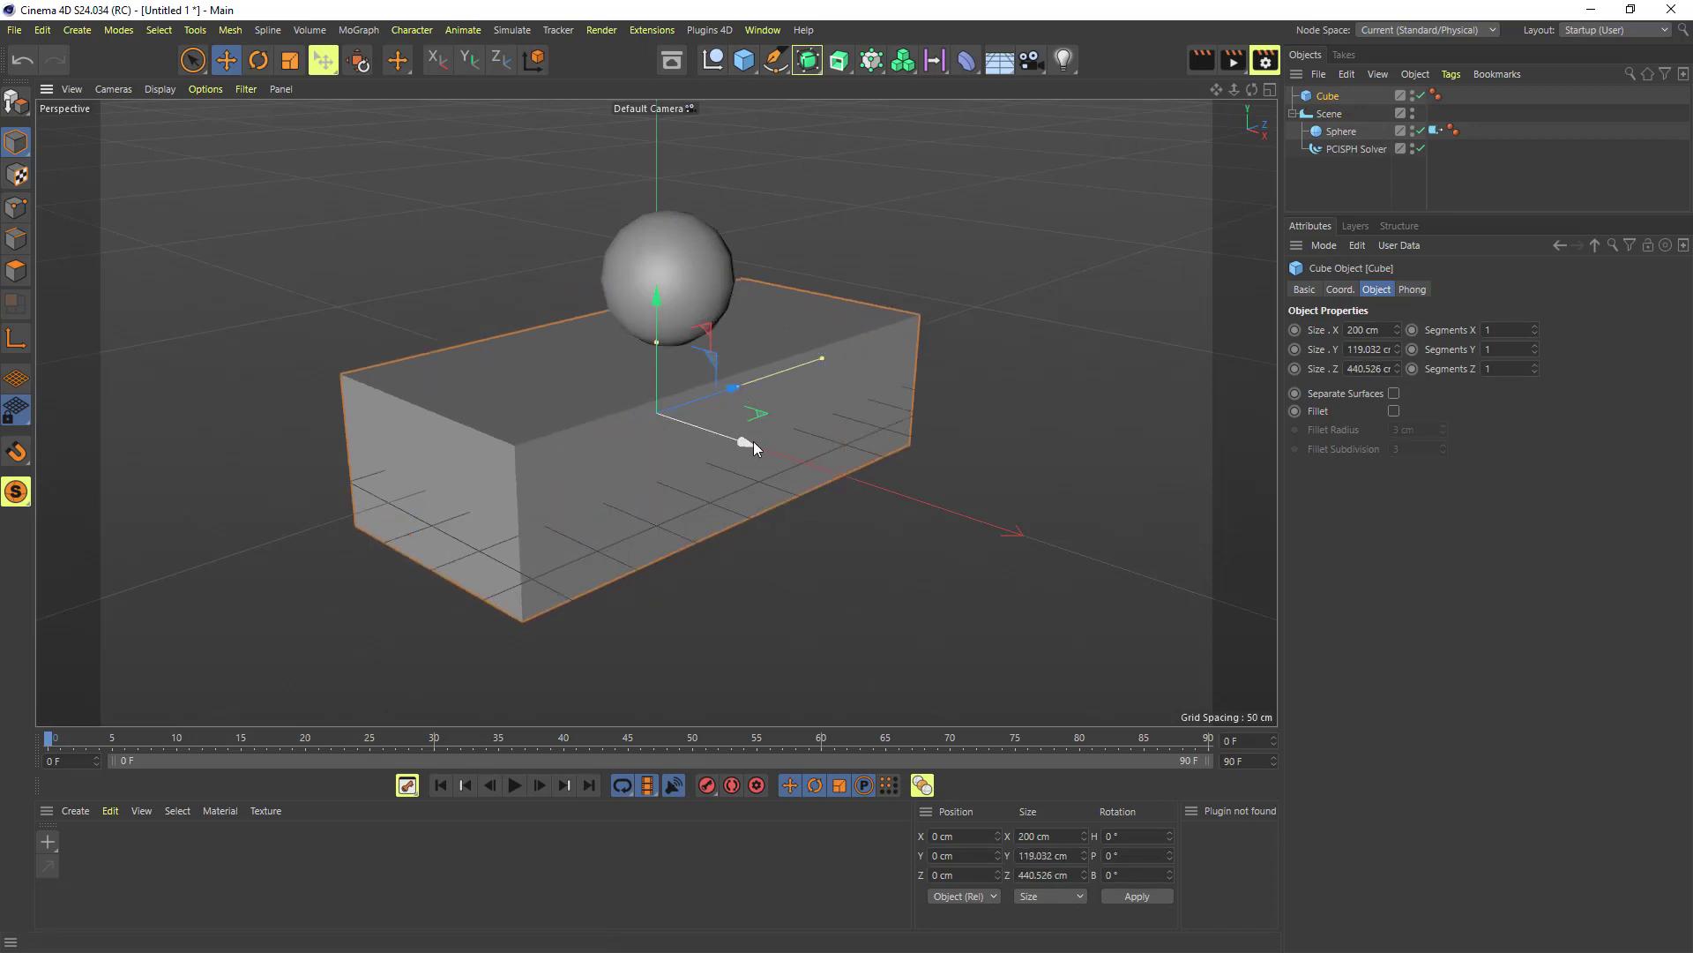
pyautogui.moveTo(752, 441); pyautogui.dragTo(835, 503)
pyautogui.moveTo(657, 341); pyautogui.dragTo(657, 361)
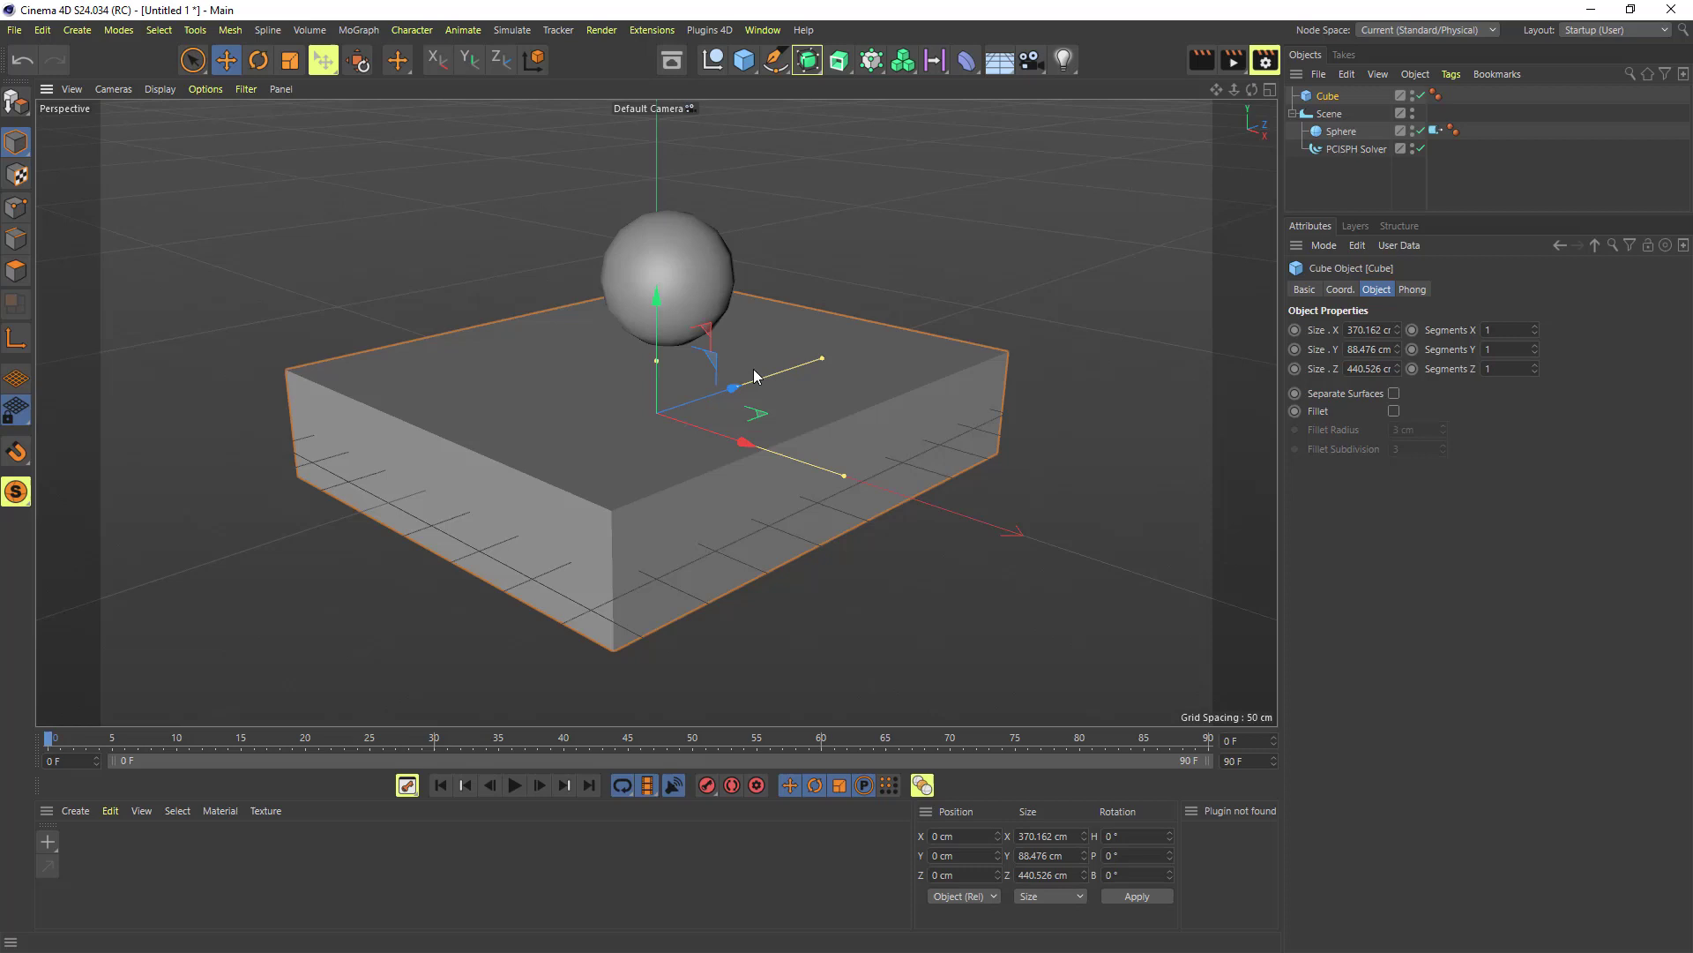
pyautogui.moveTo(818, 361); pyautogui.dragTo(970, 318)
pyautogui.moveTo(747, 443); pyautogui.dragTo(860, 486)
# Tilt Cube and Cube.1 at slight, different angles to form a ramp
pyautogui.keyDown('shift'); pyautogui.click(510, 306); pyautogui.keyUp('shift')
pyautogui.press('r')
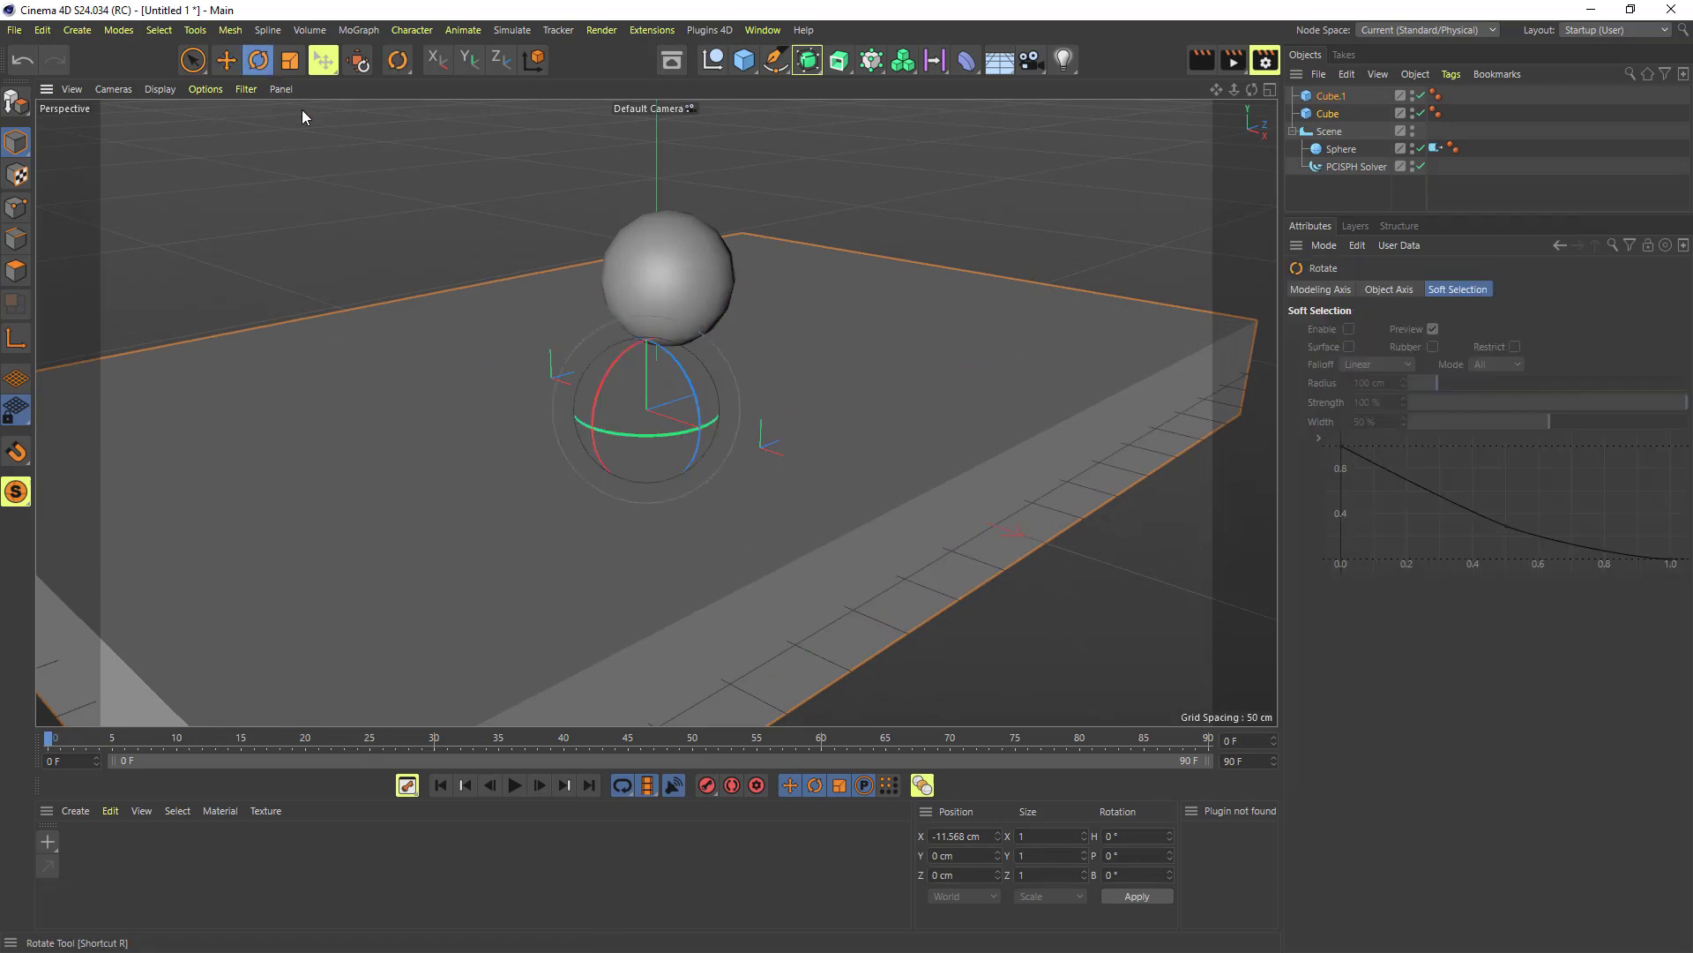
pyautogui.moveTo(626, 358); pyautogui.dragTo(665, 419)
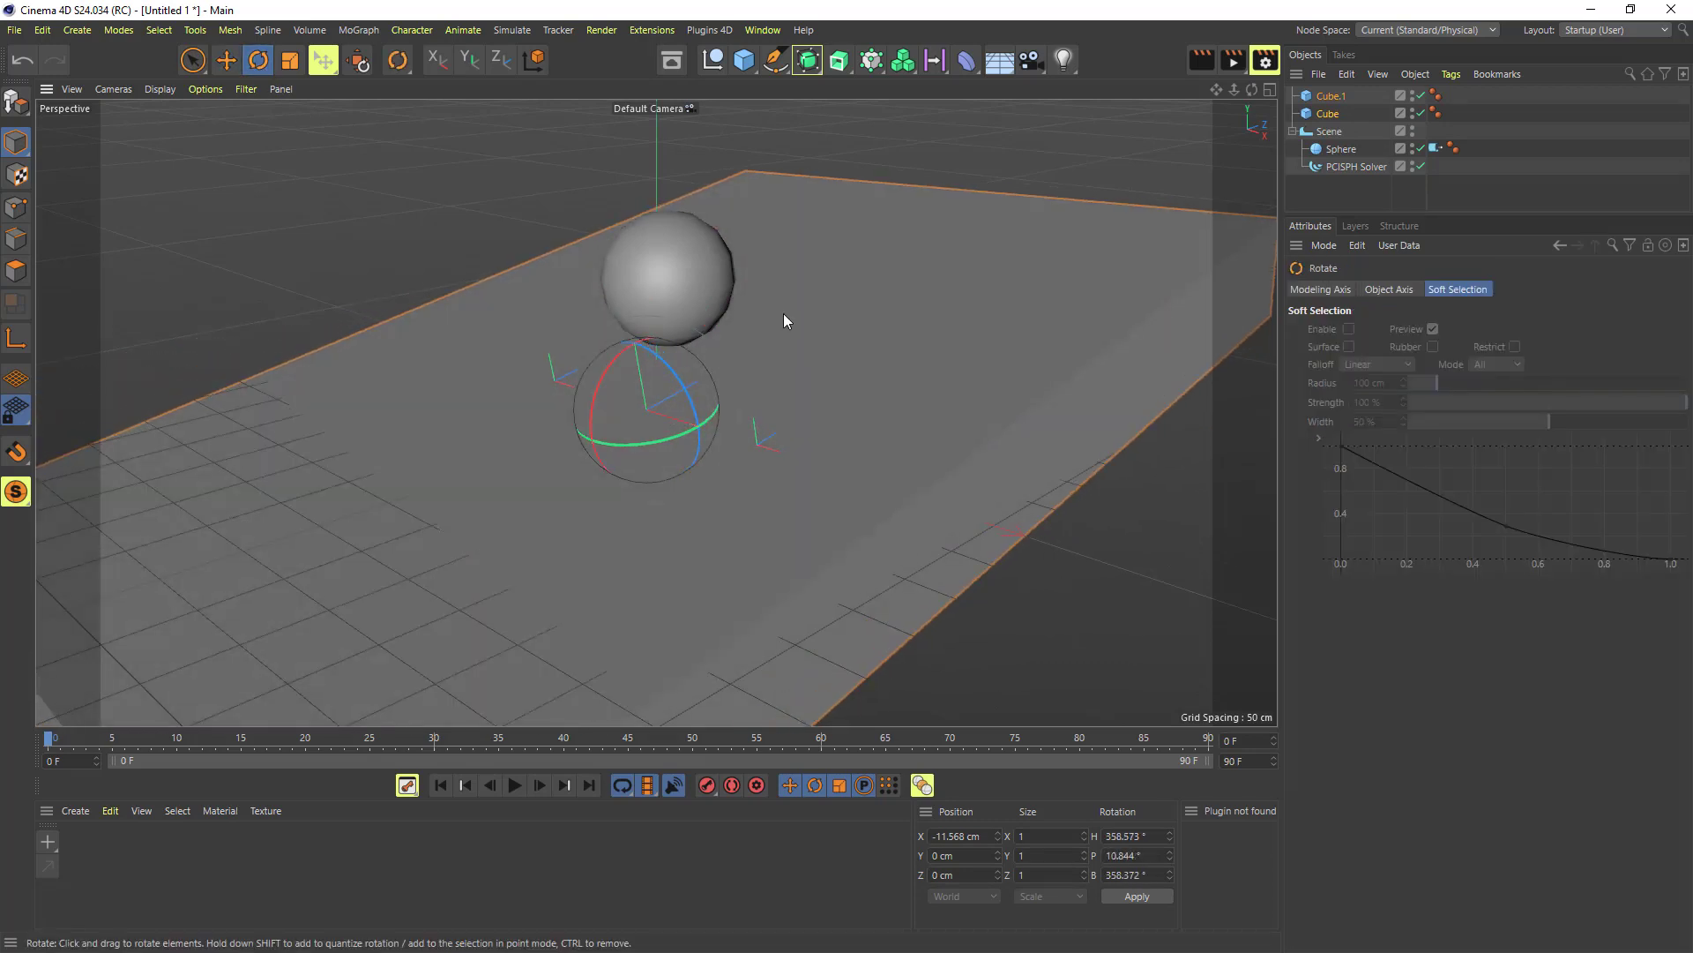
pyautogui.click(516, 310)
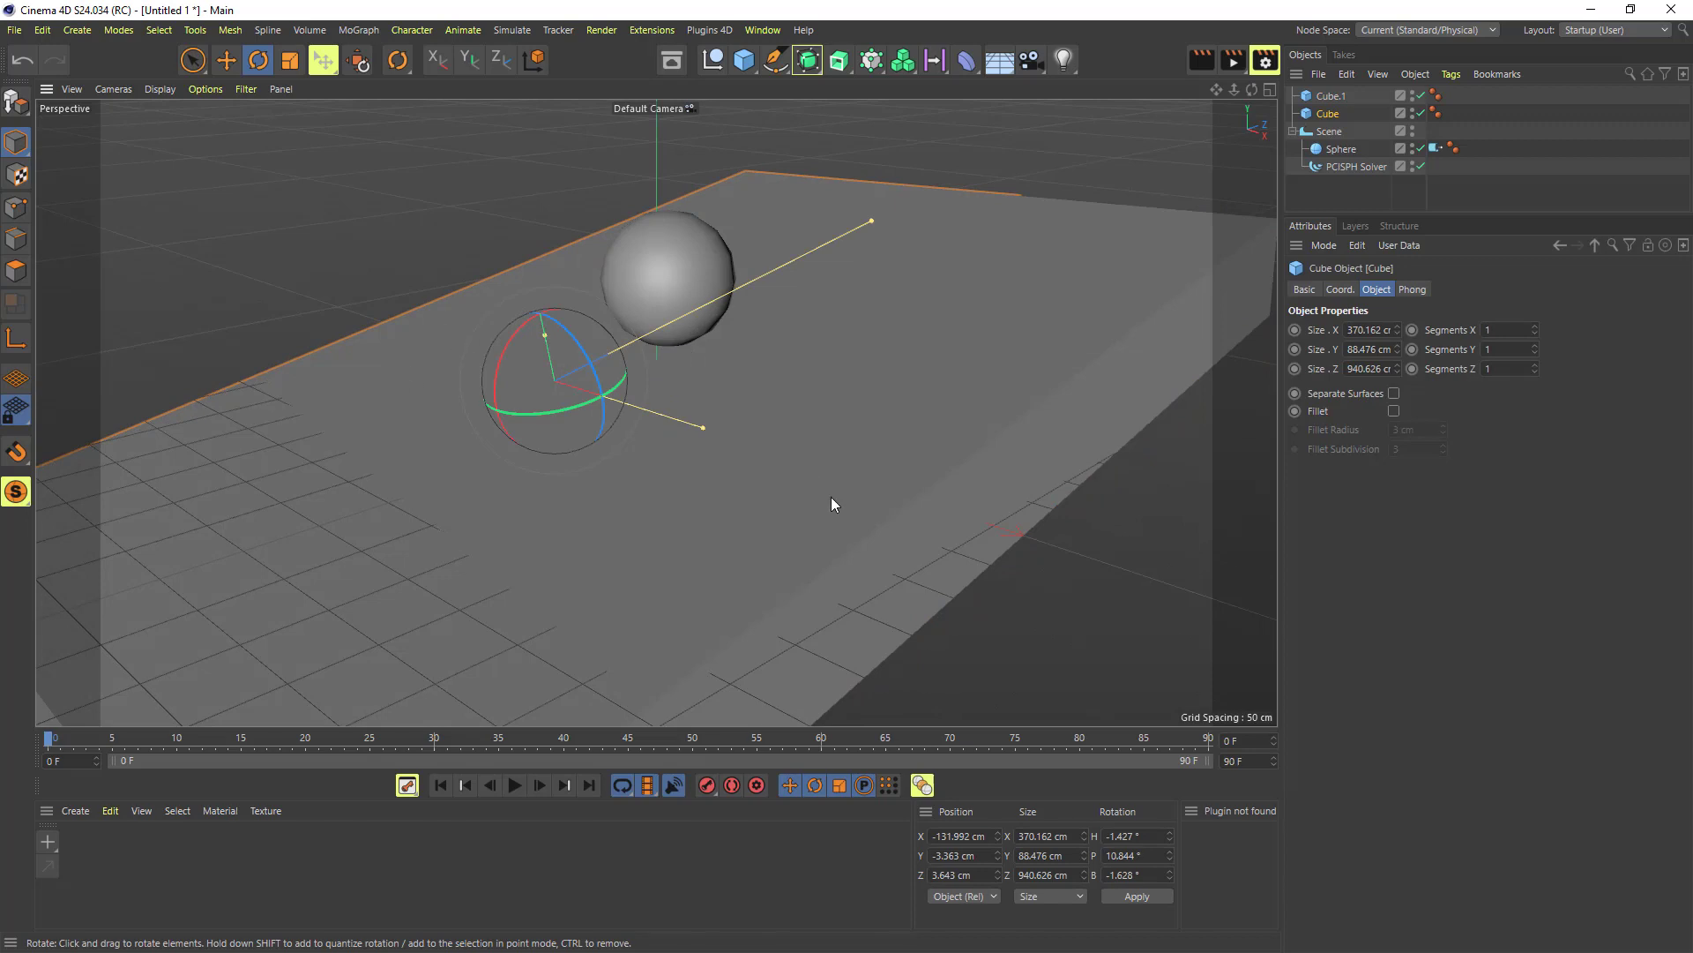
pyautogui.click(831, 496)
pyautogui.moveTo(810, 437); pyautogui.dragTo(966, 167)
pyautogui.click(528, 336)
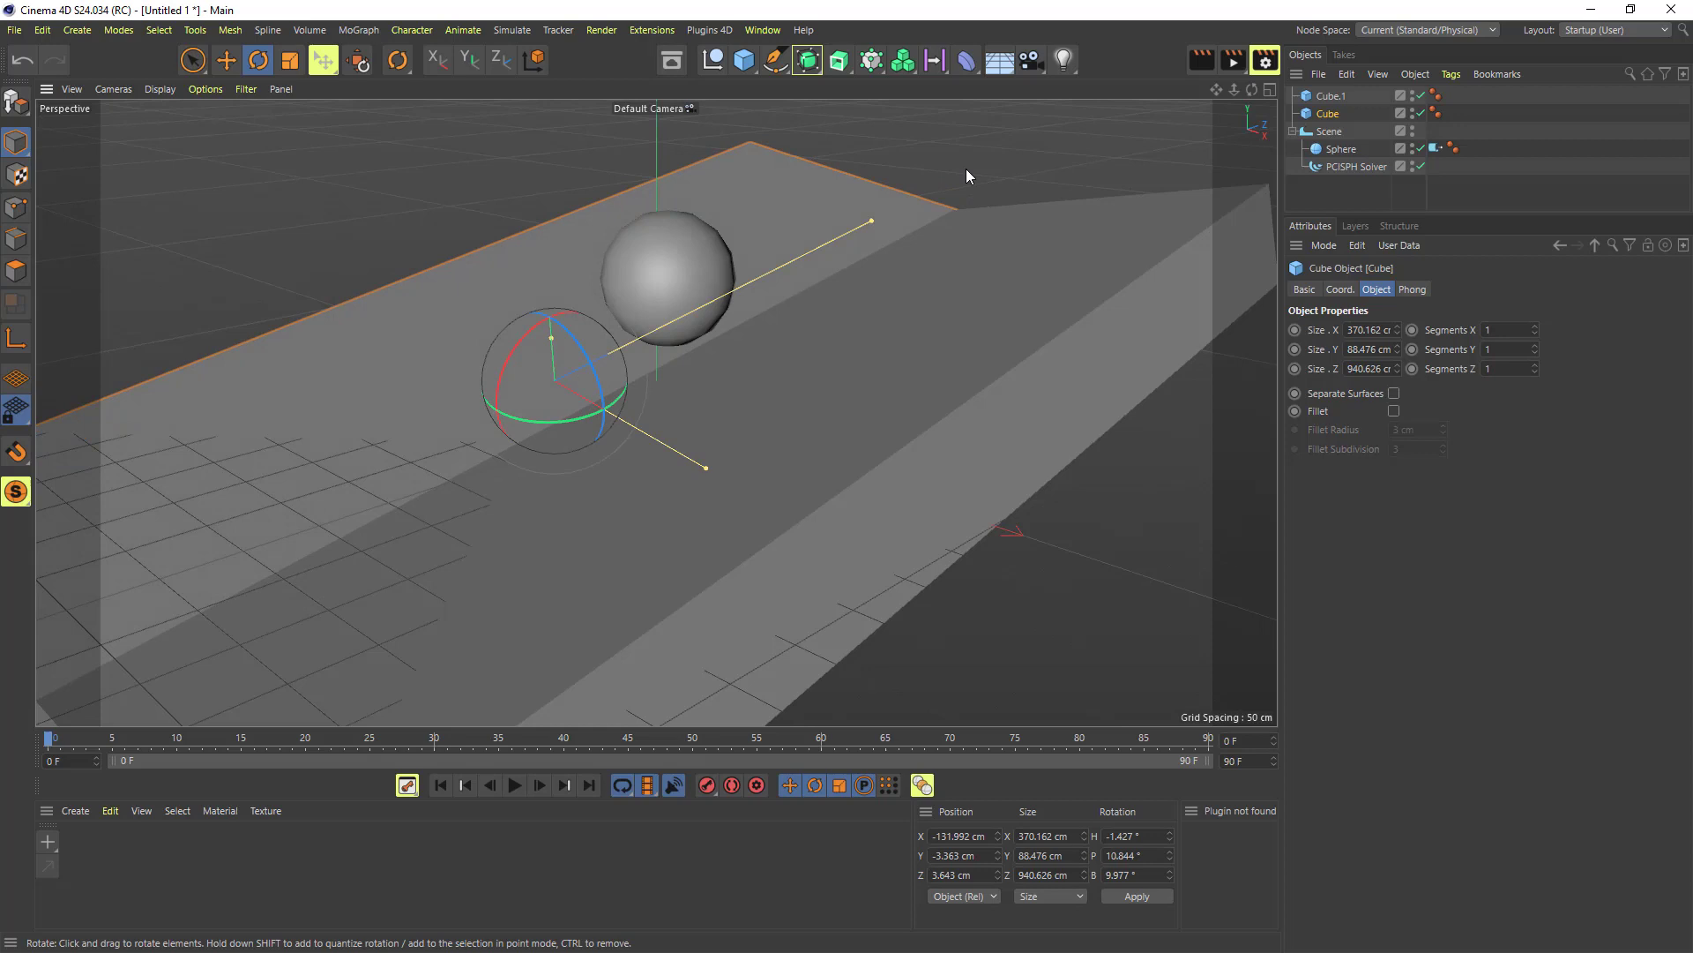
# Raise the sphere above the far end of the tilted slabs
pyautogui.click(642, 250)
pyautogui.click(226, 59)
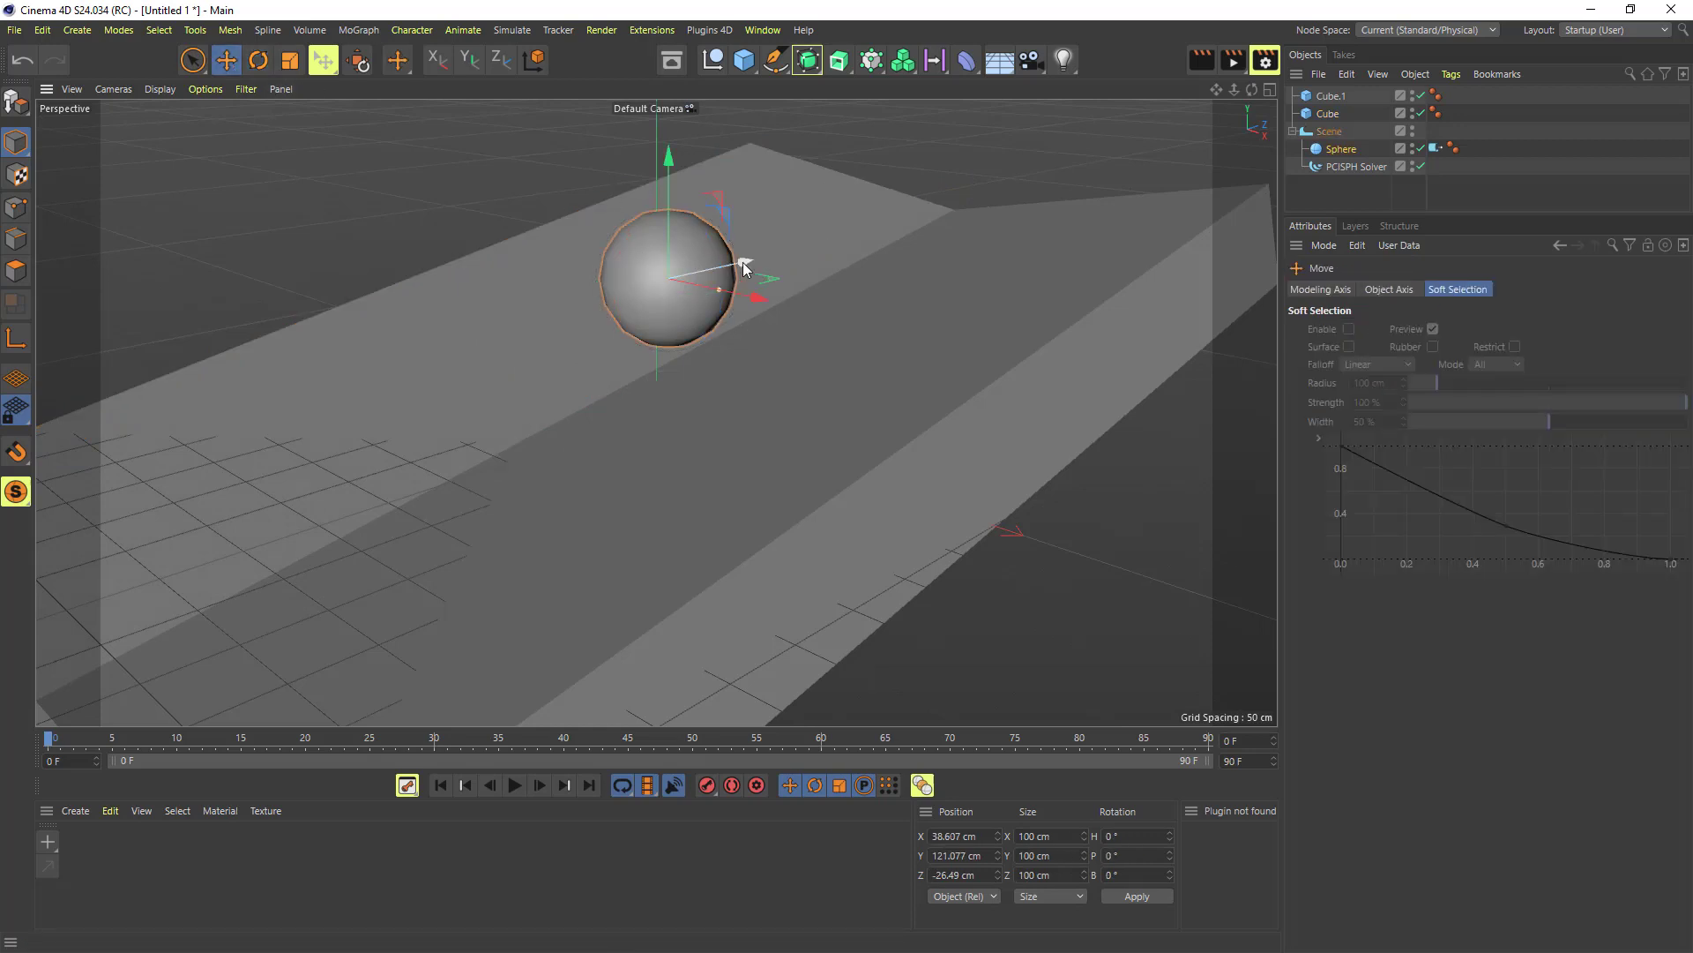
pyautogui.moveTo(744, 269); pyautogui.dragTo(926, 212)
pyautogui.moveTo(861, 118); pyautogui.dragTo(861, 92)
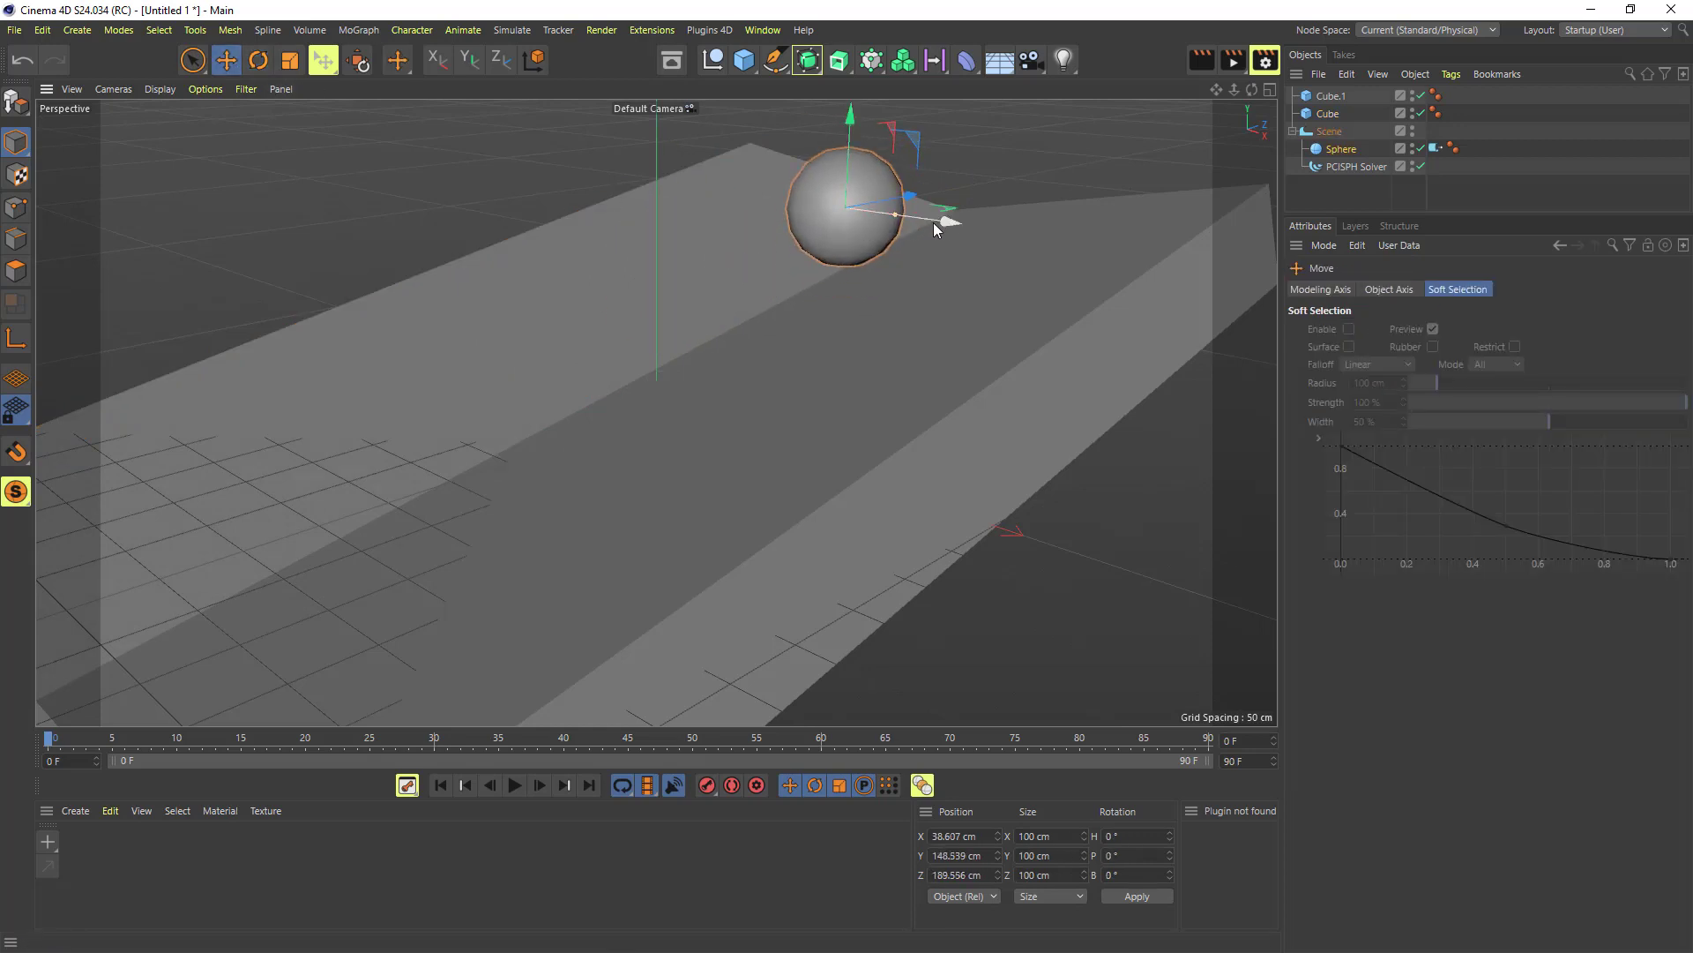
pyautogui.moveTo(936, 230); pyautogui.dragTo(903, 229)
pyautogui.scroll(3, 657, 409)
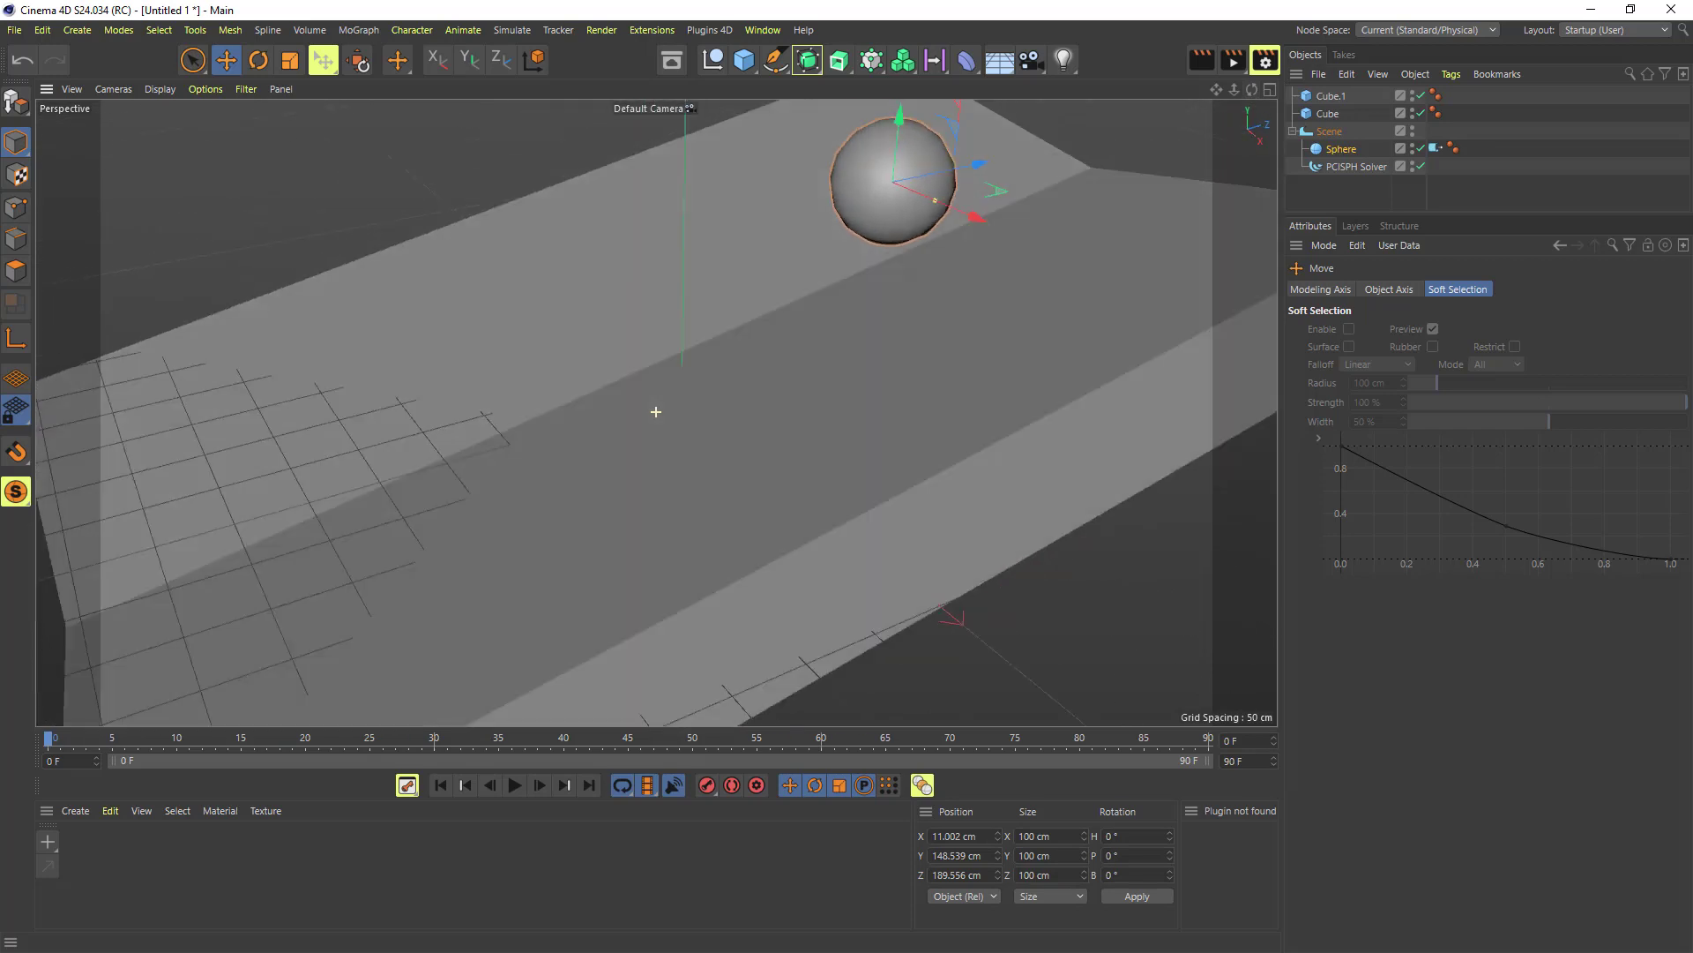
pyautogui.keyDown('alt'); pyautogui.moveTo(656, 411); pyautogui.dragTo(1183, 133); pyautogui.keyUp('alt')
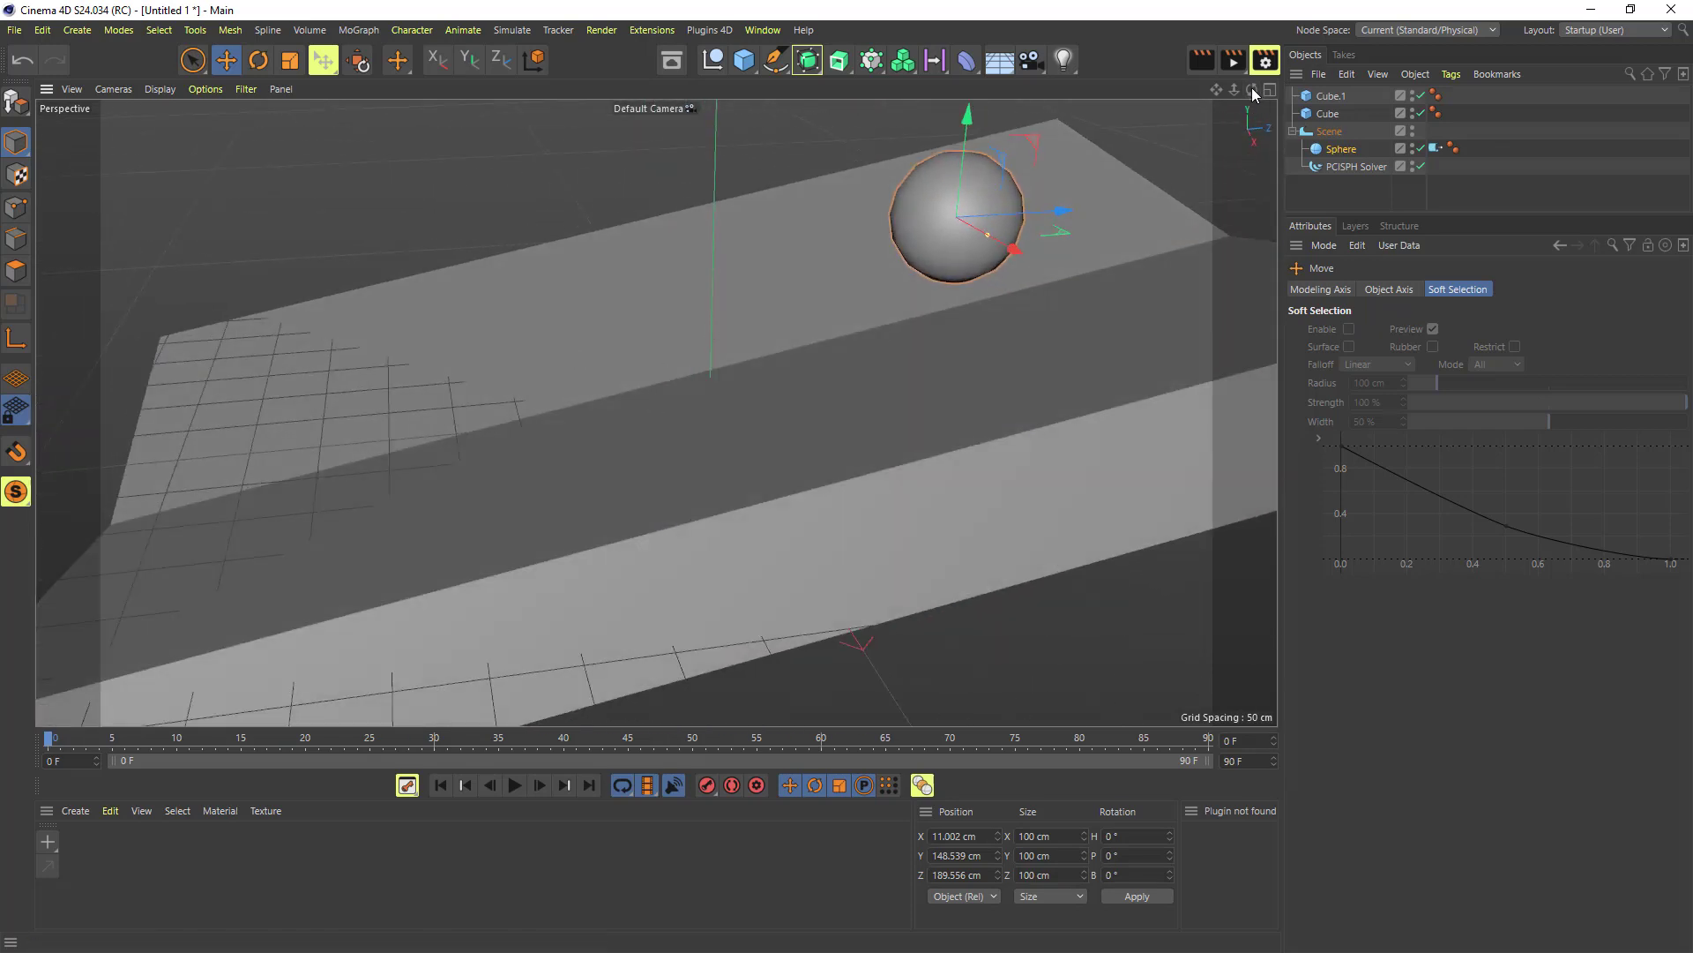
pyautogui.moveTo(1251, 89); pyautogui.dragTo(1208, 95)
# Nest both cubes under the Jet Fluids Scene and give them Collider tags (Static, Friction 0)
pyautogui.click(1331, 96)
pyautogui.keyDown('shift'); pyautogui.click(1329, 116); pyautogui.keyUp('shift')
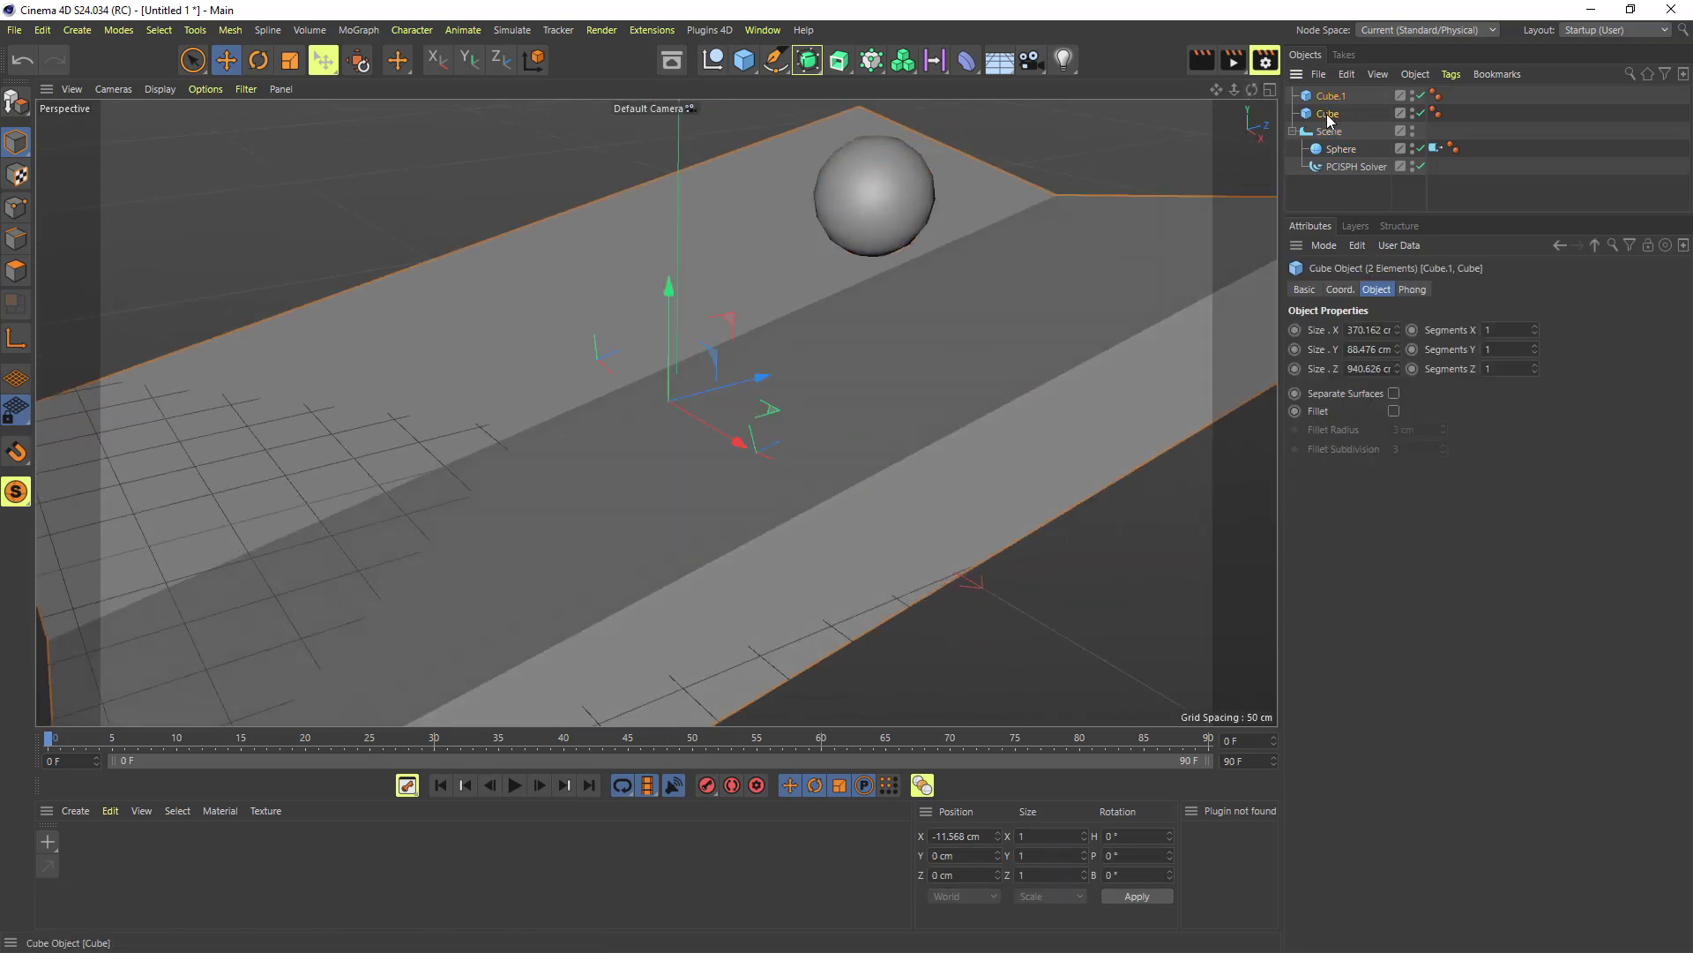
pyautogui.moveTo(1329, 116); pyautogui.dragTo(1330, 132)
pyautogui.rightClick(1337, 131)
pyautogui.moveTo(1429, 199)
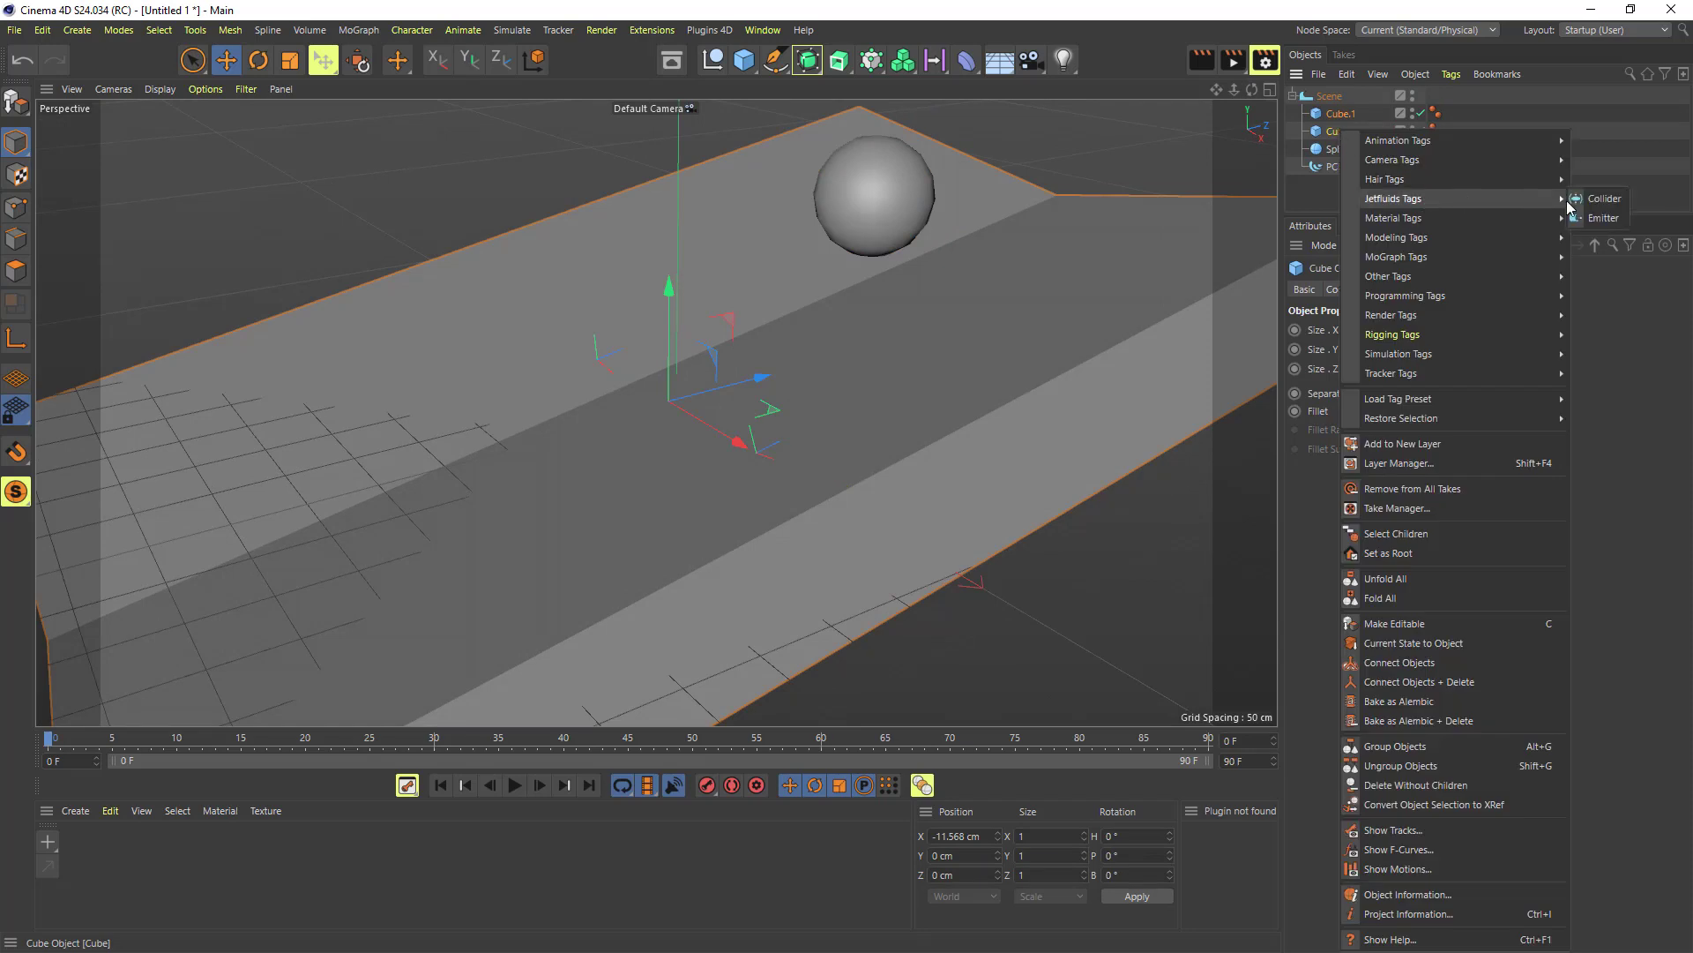
pyautogui.click(1603, 200)
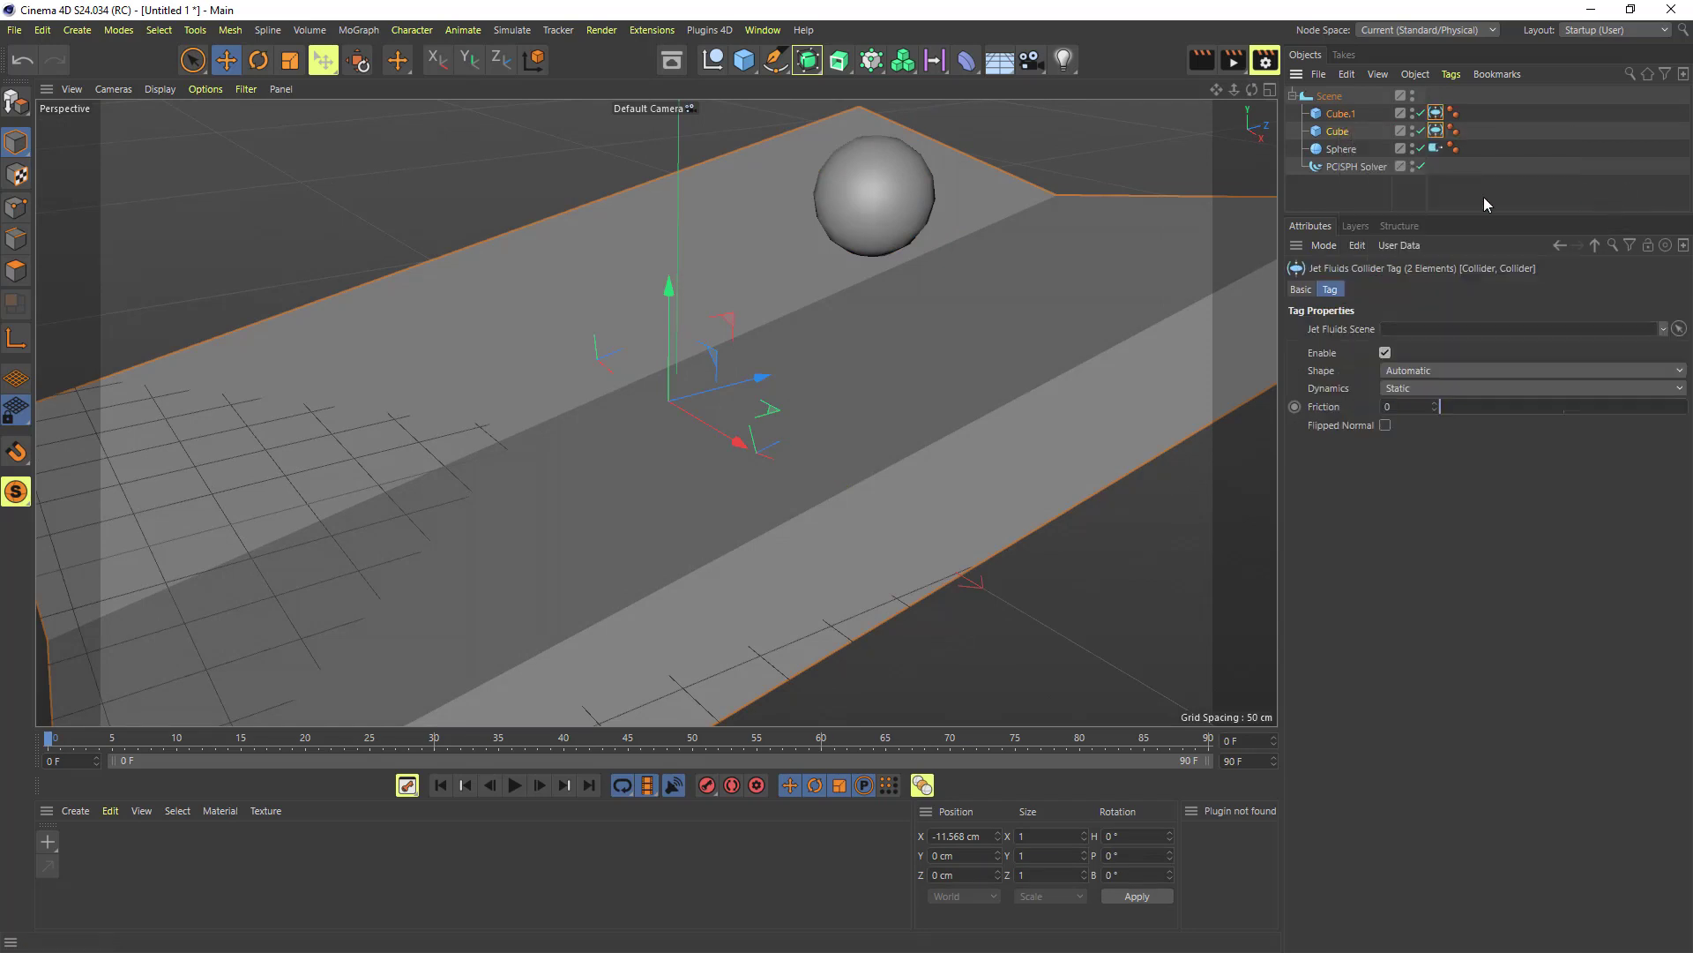
pyautogui.click(1348, 166)
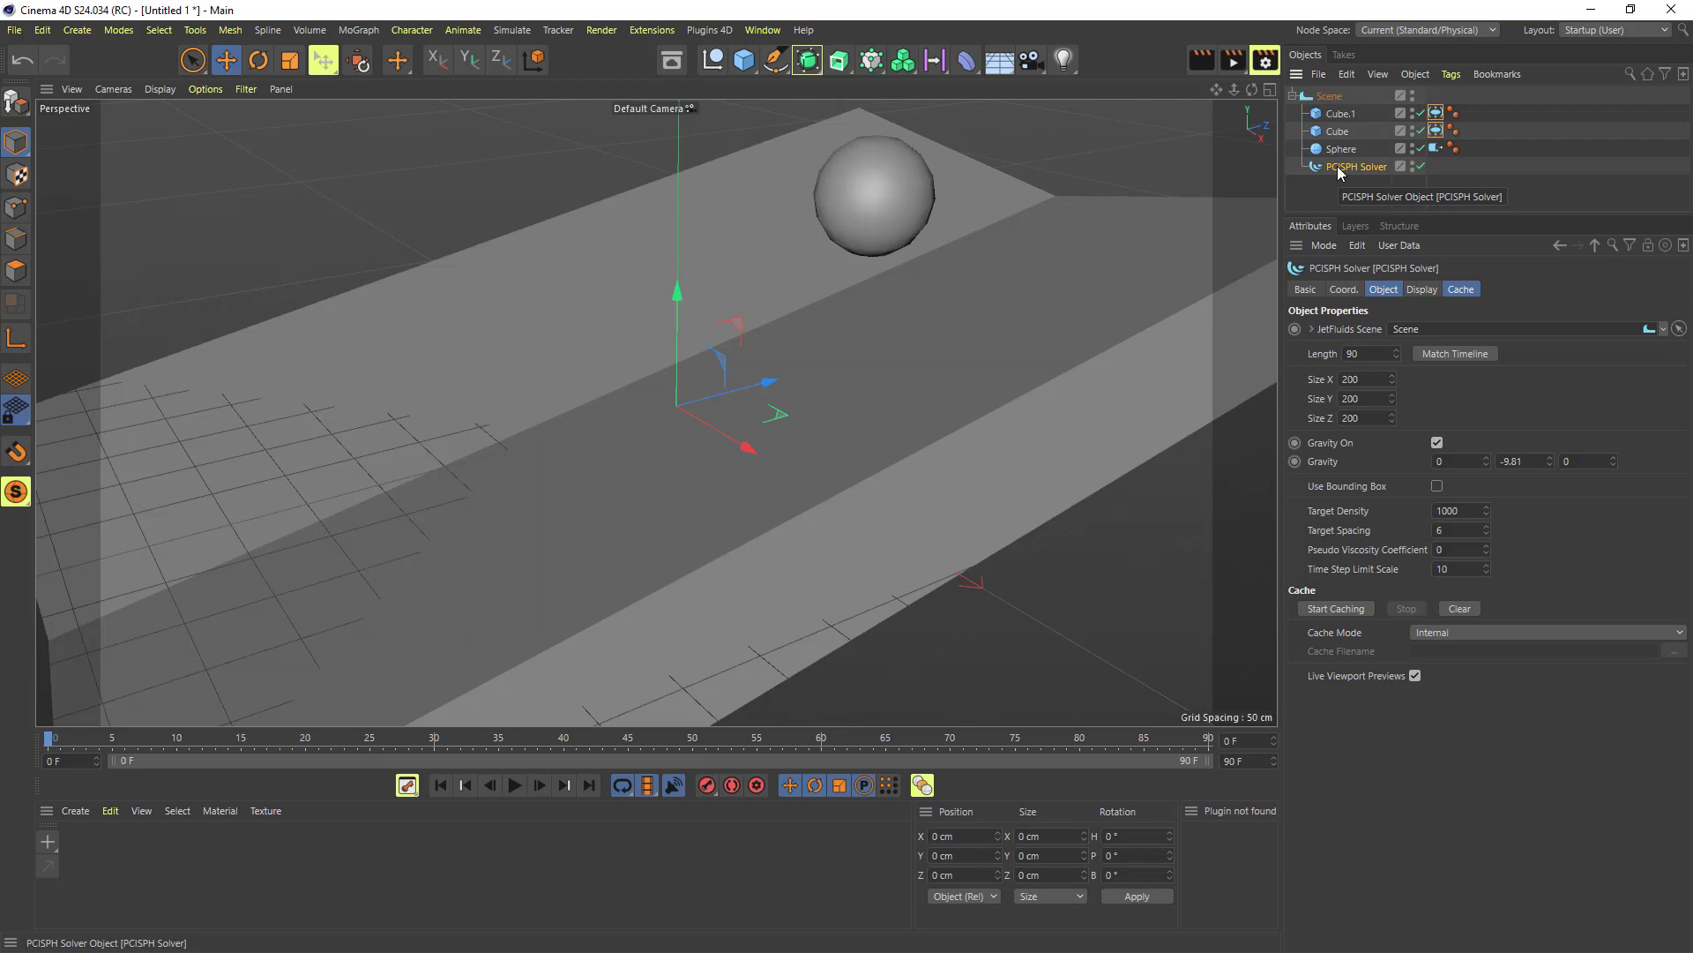
pyautogui.click(1329, 96)
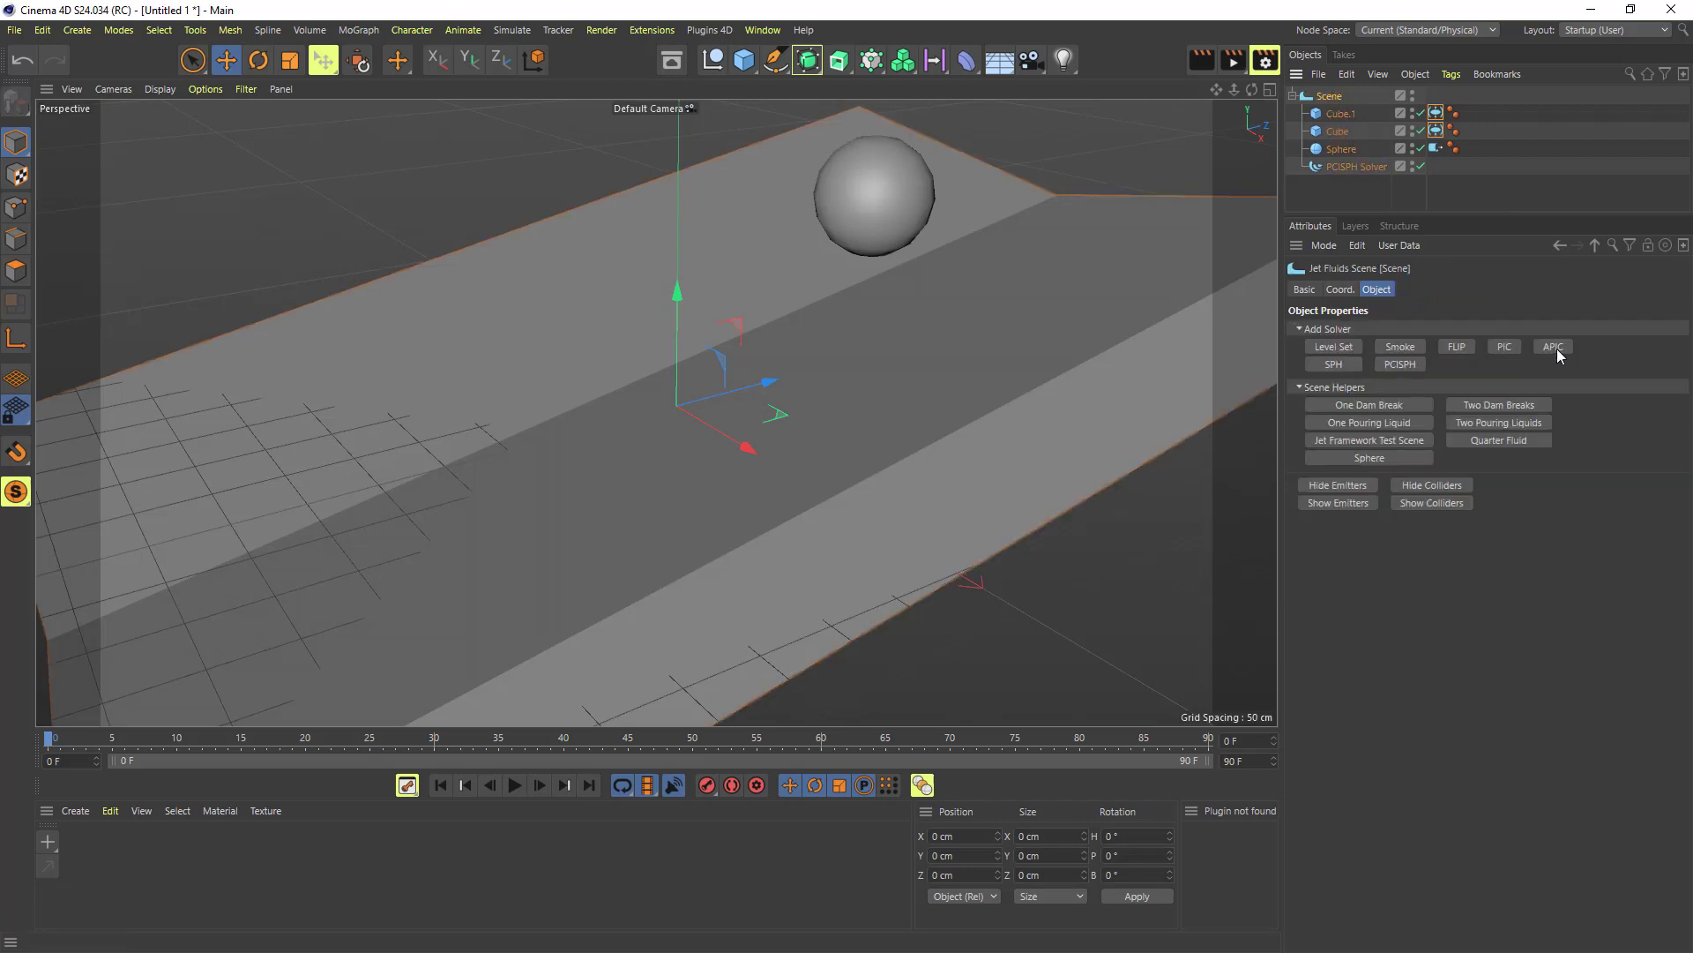
pyautogui.click(1345, 168)
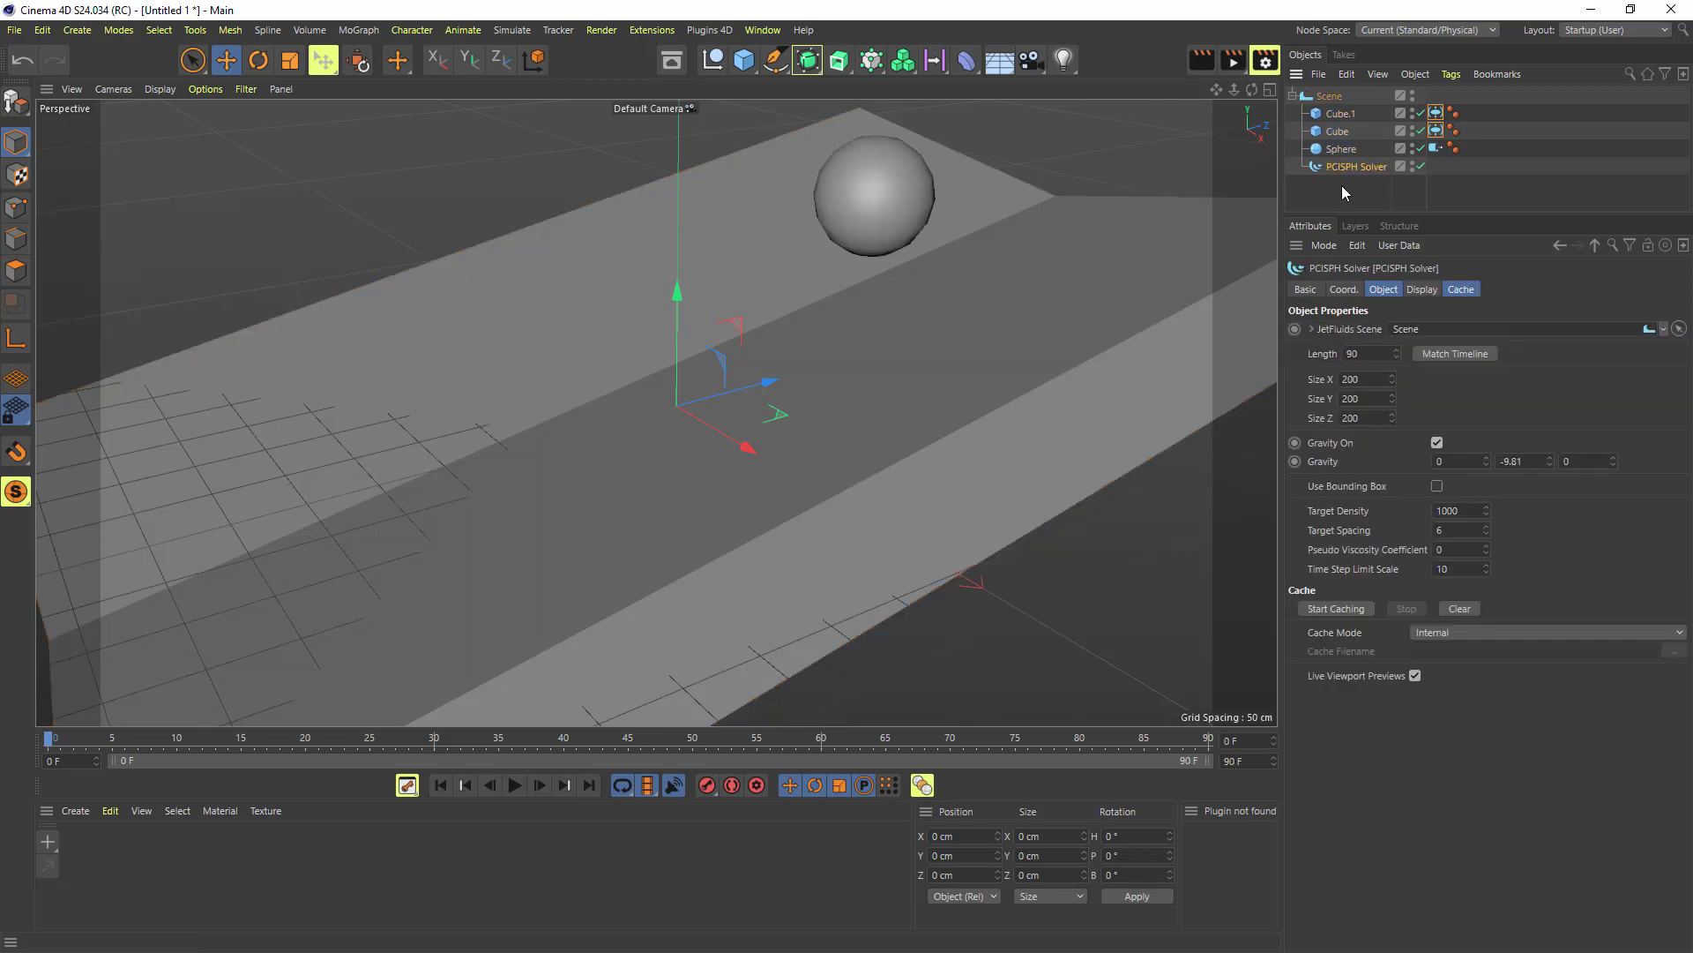
# Nest the PCISPH Solver under a Volume Builder inside a Volume Mesher
pyautogui.click(902, 60)
pyautogui.click(983, 84)
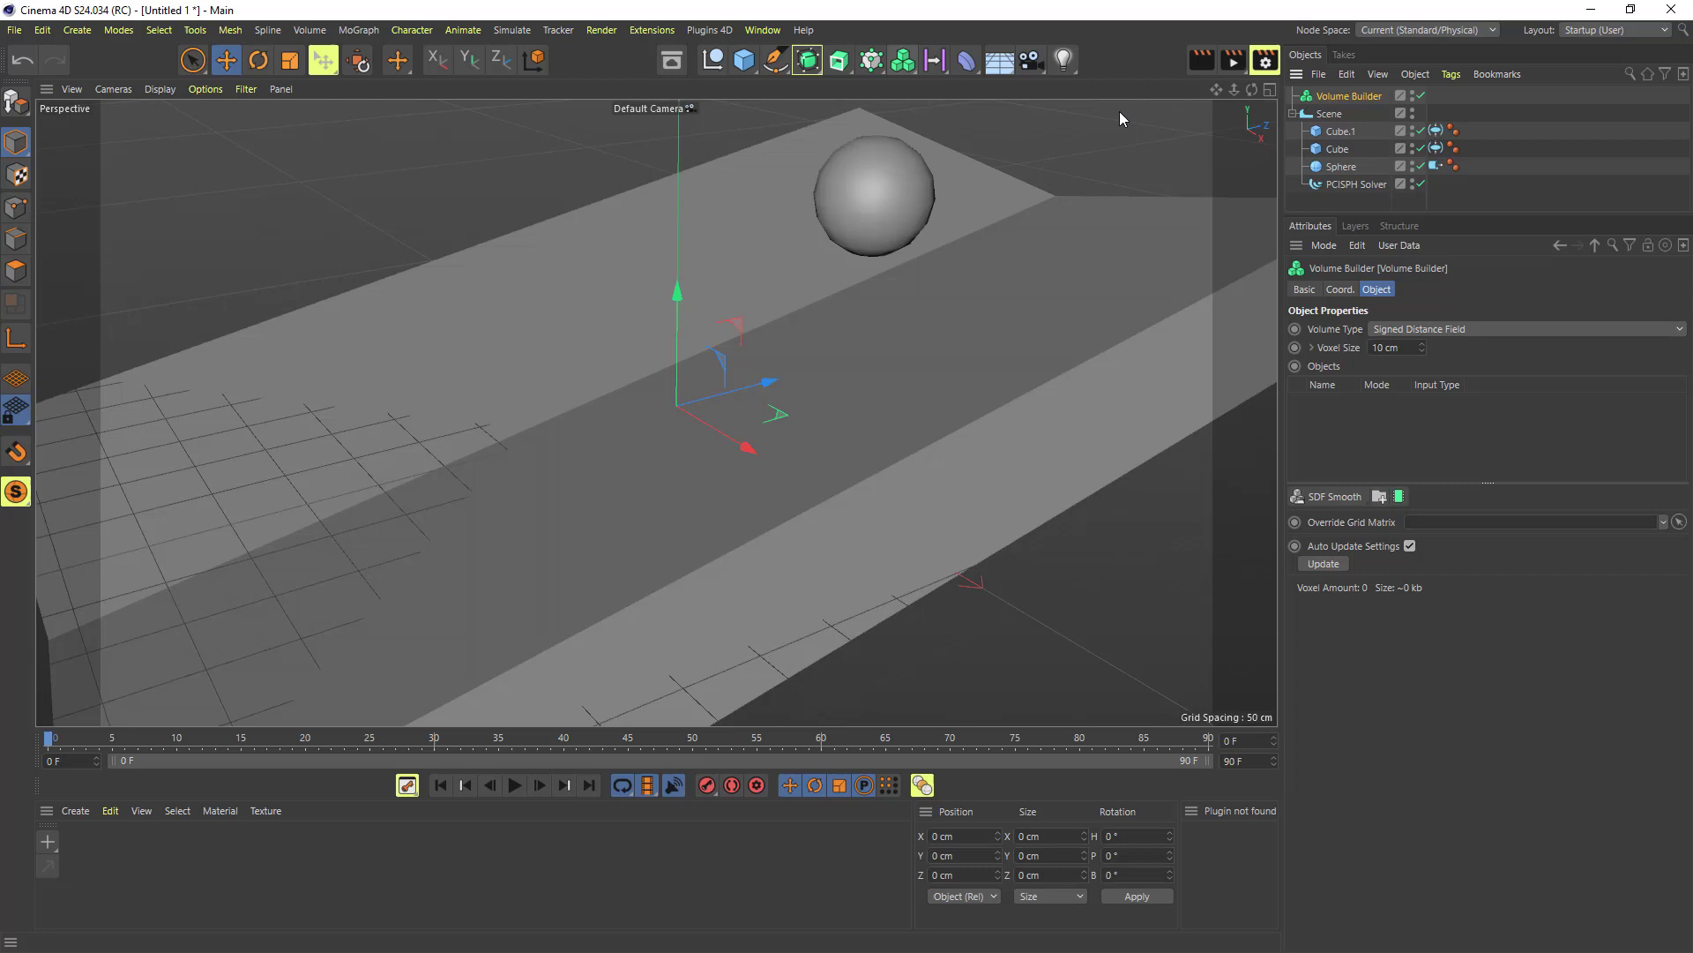
pyautogui.moveTo(1327, 97); pyautogui.dragTo(1333, 177)
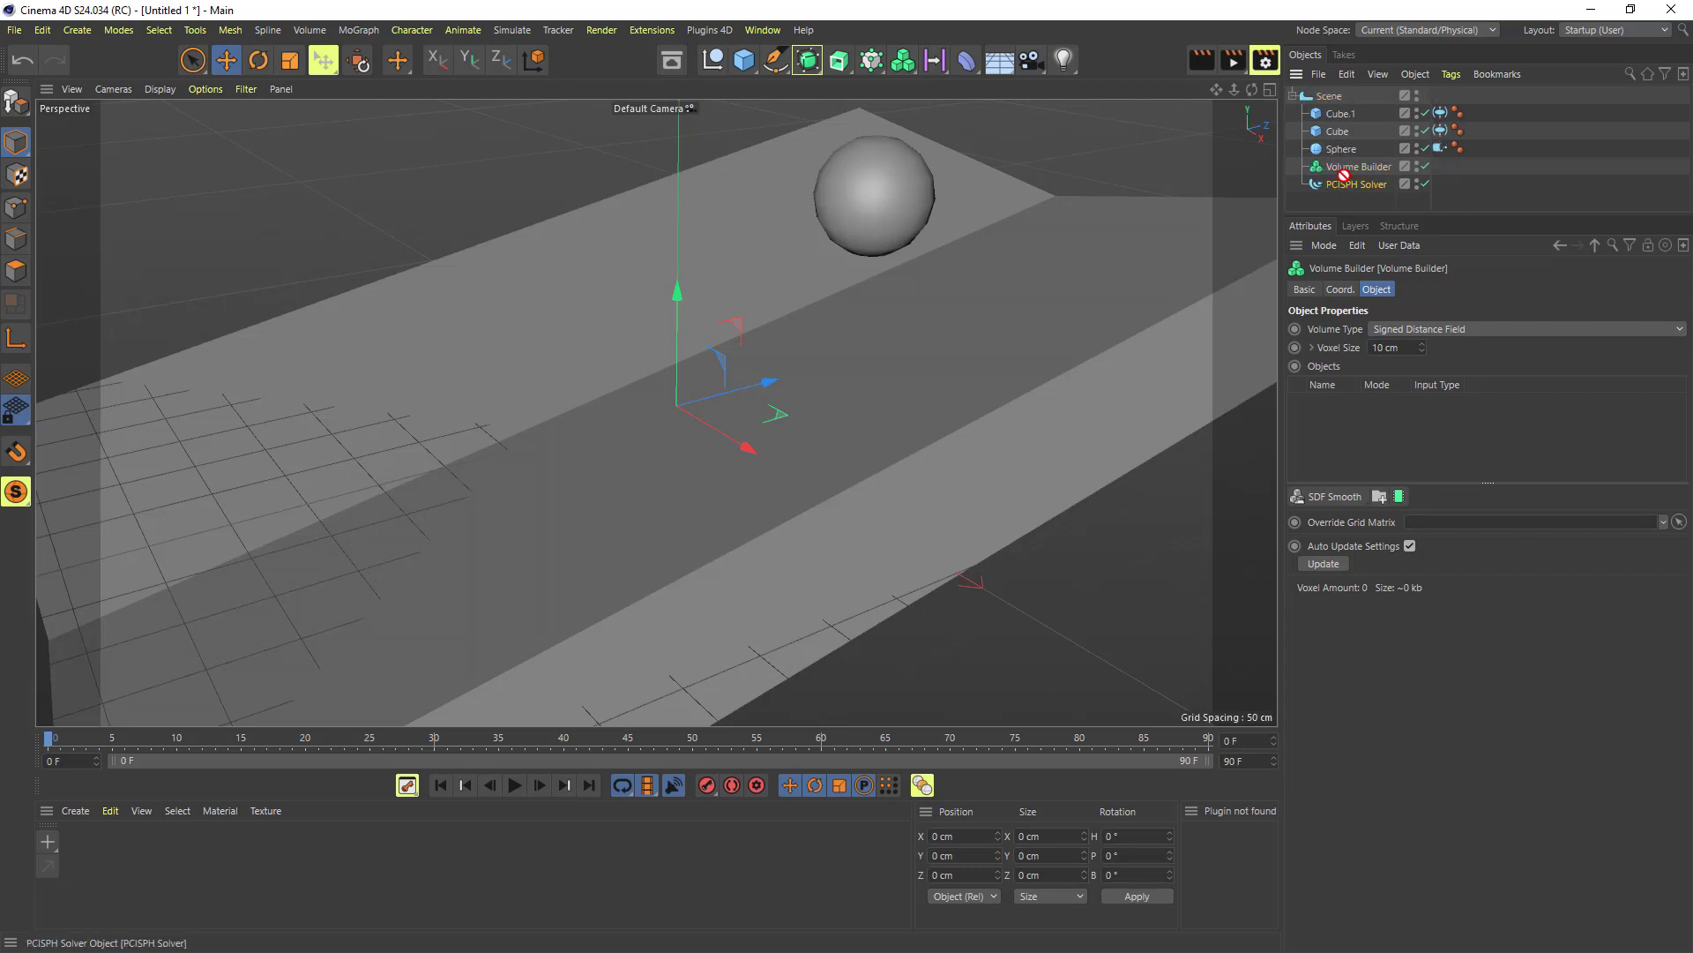
pyautogui.click(1366, 183)
pyautogui.click(902, 60)
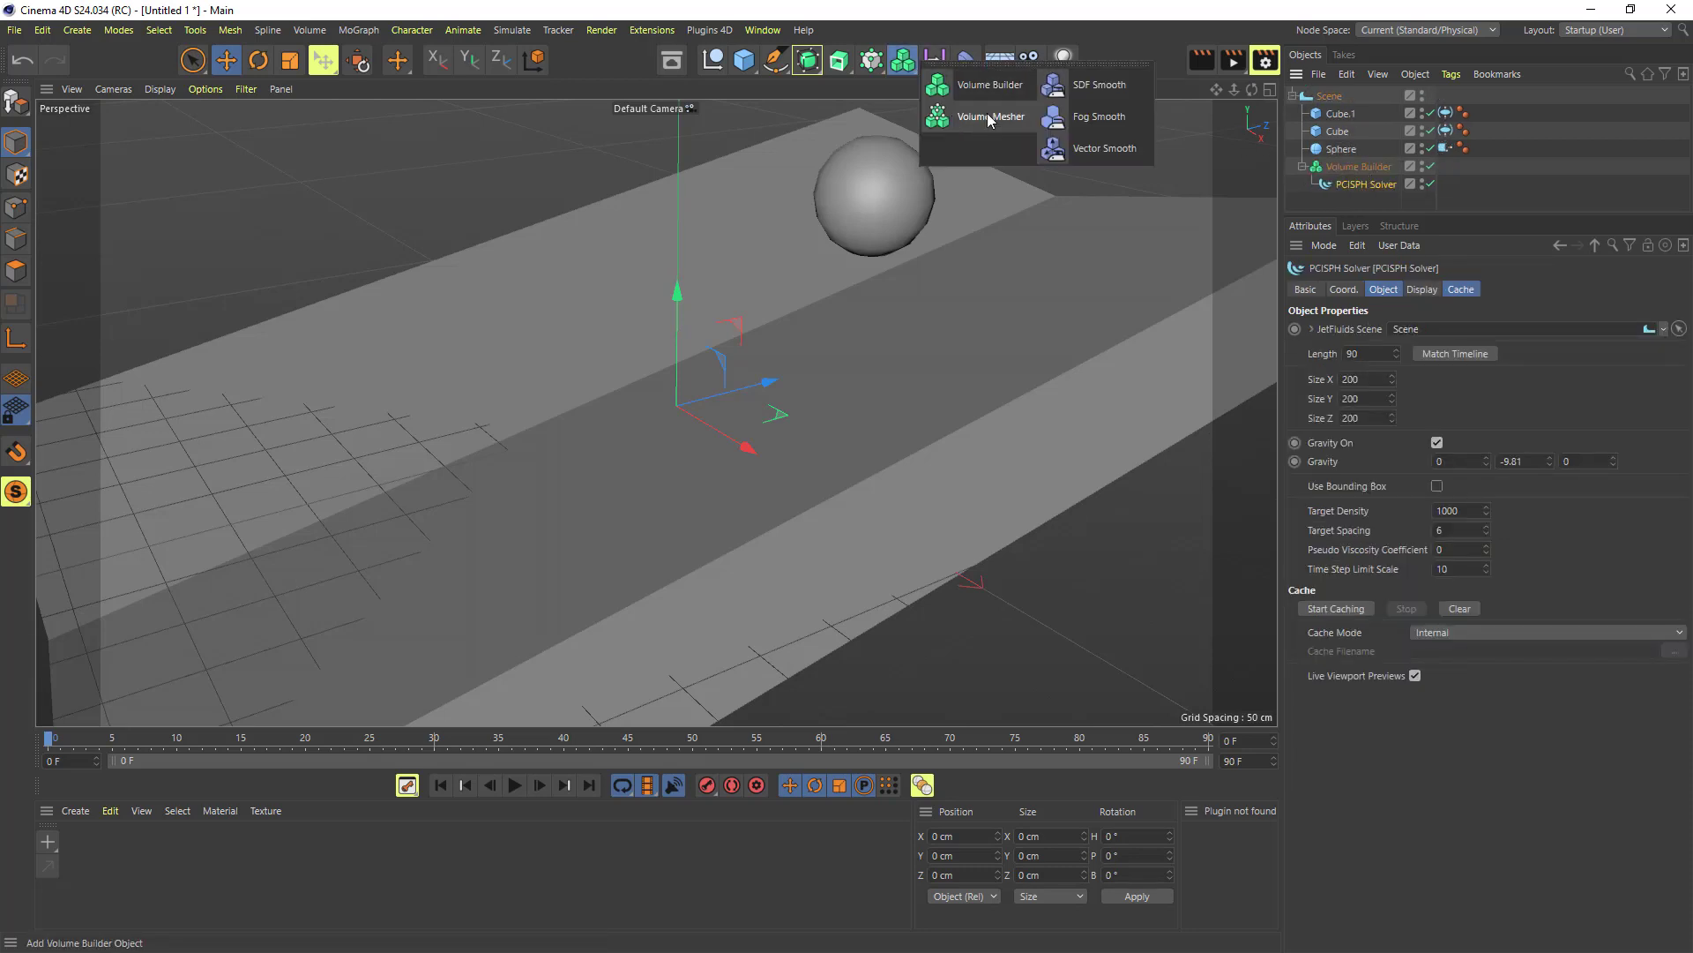
pyautogui.click(983, 113)
pyautogui.moveTo(1347, 97); pyautogui.dragTo(1358, 181)
pyautogui.click(1361, 183)
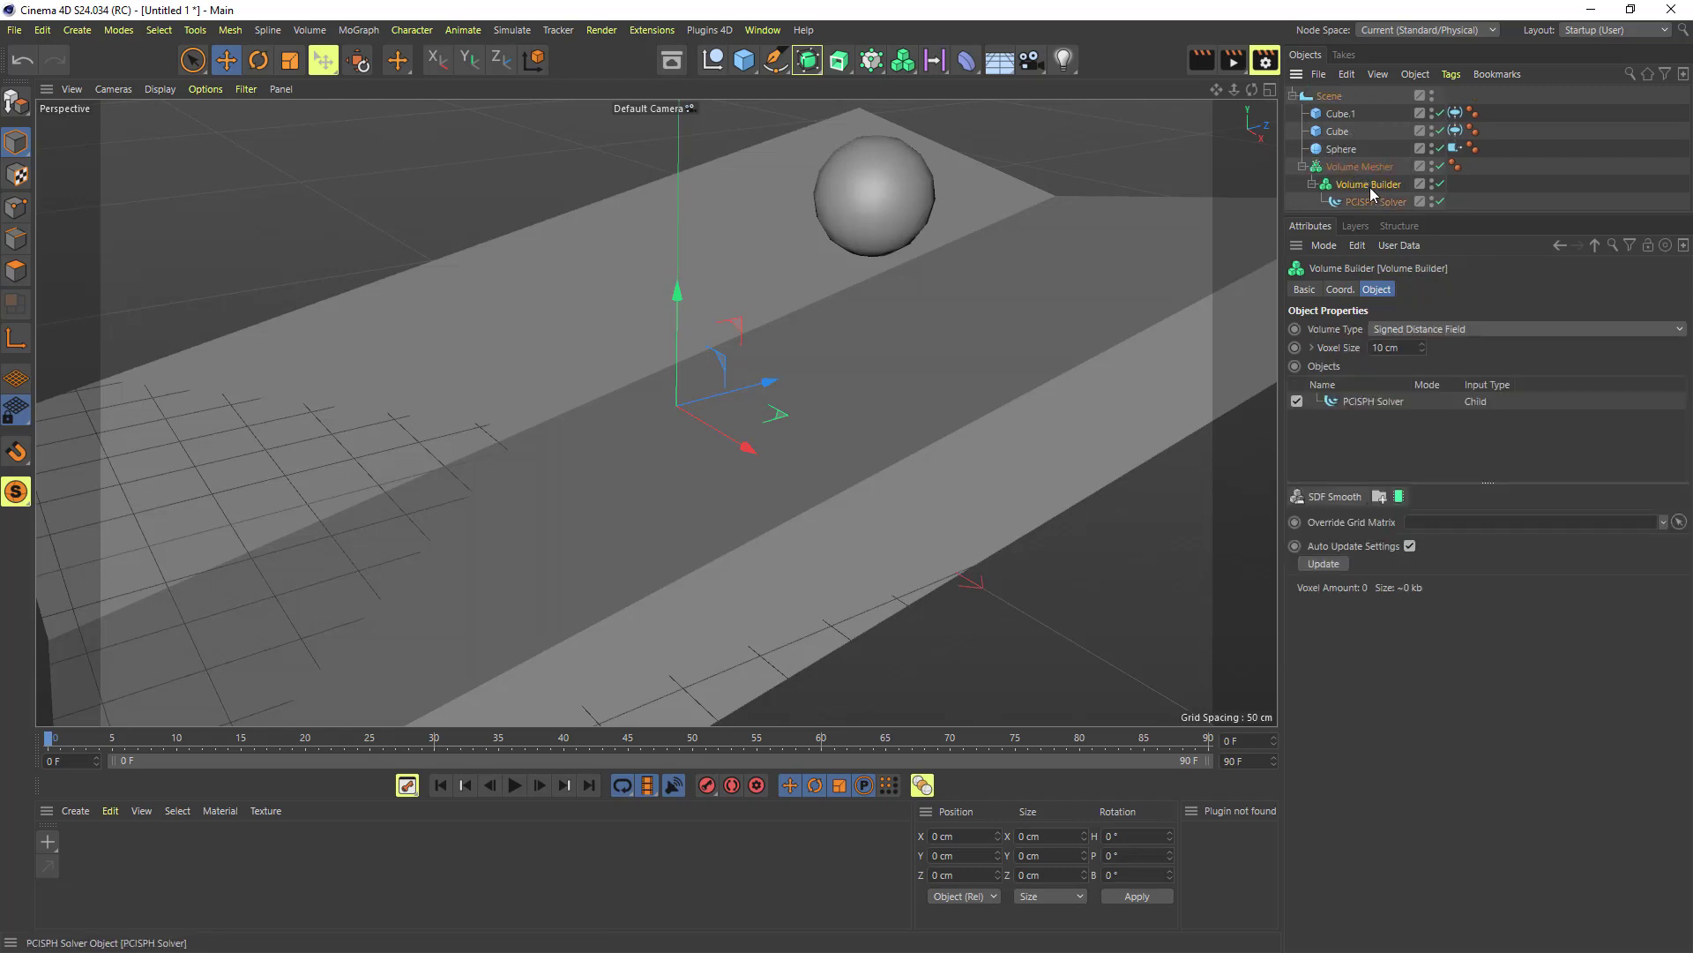
# Enable Use Mesh Points on the builder's PCISPH Solver input, 15 cm radius
pyautogui.moveTo(1429, 217); pyautogui.dragTo(1431, 280)
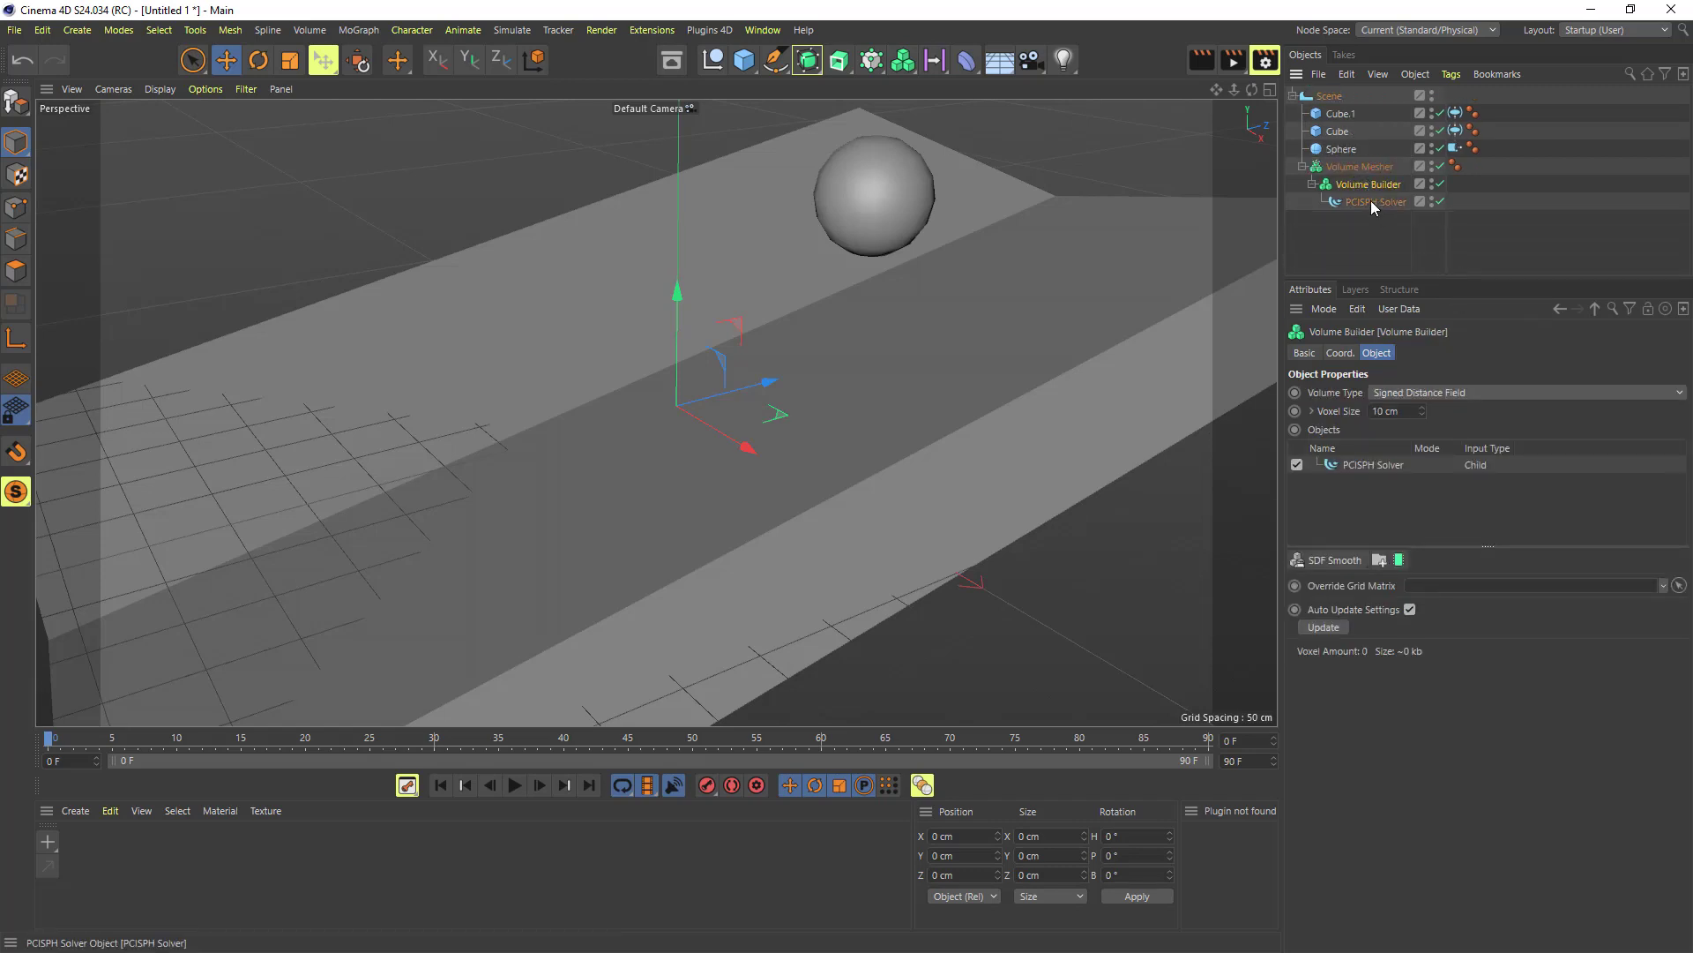
pyautogui.click(1378, 465)
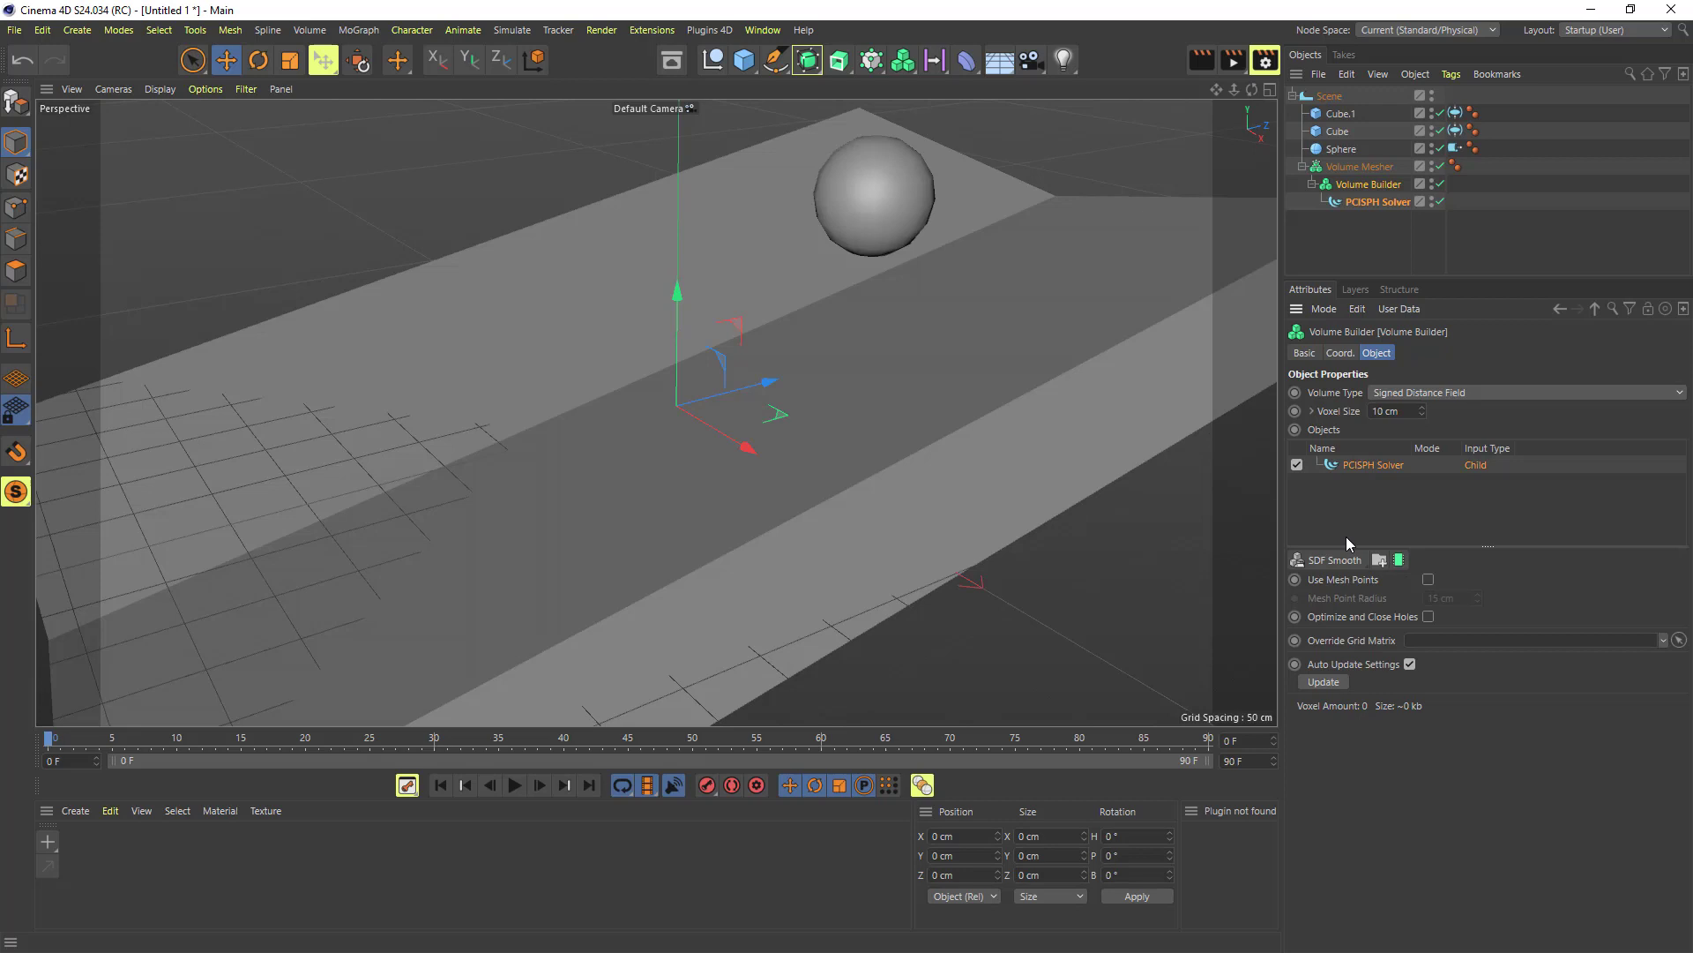
pyautogui.click(1428, 581)
# Check the PCISPH Solver's Target Spacing, undoing an accidental change
pyautogui.click(1379, 202)
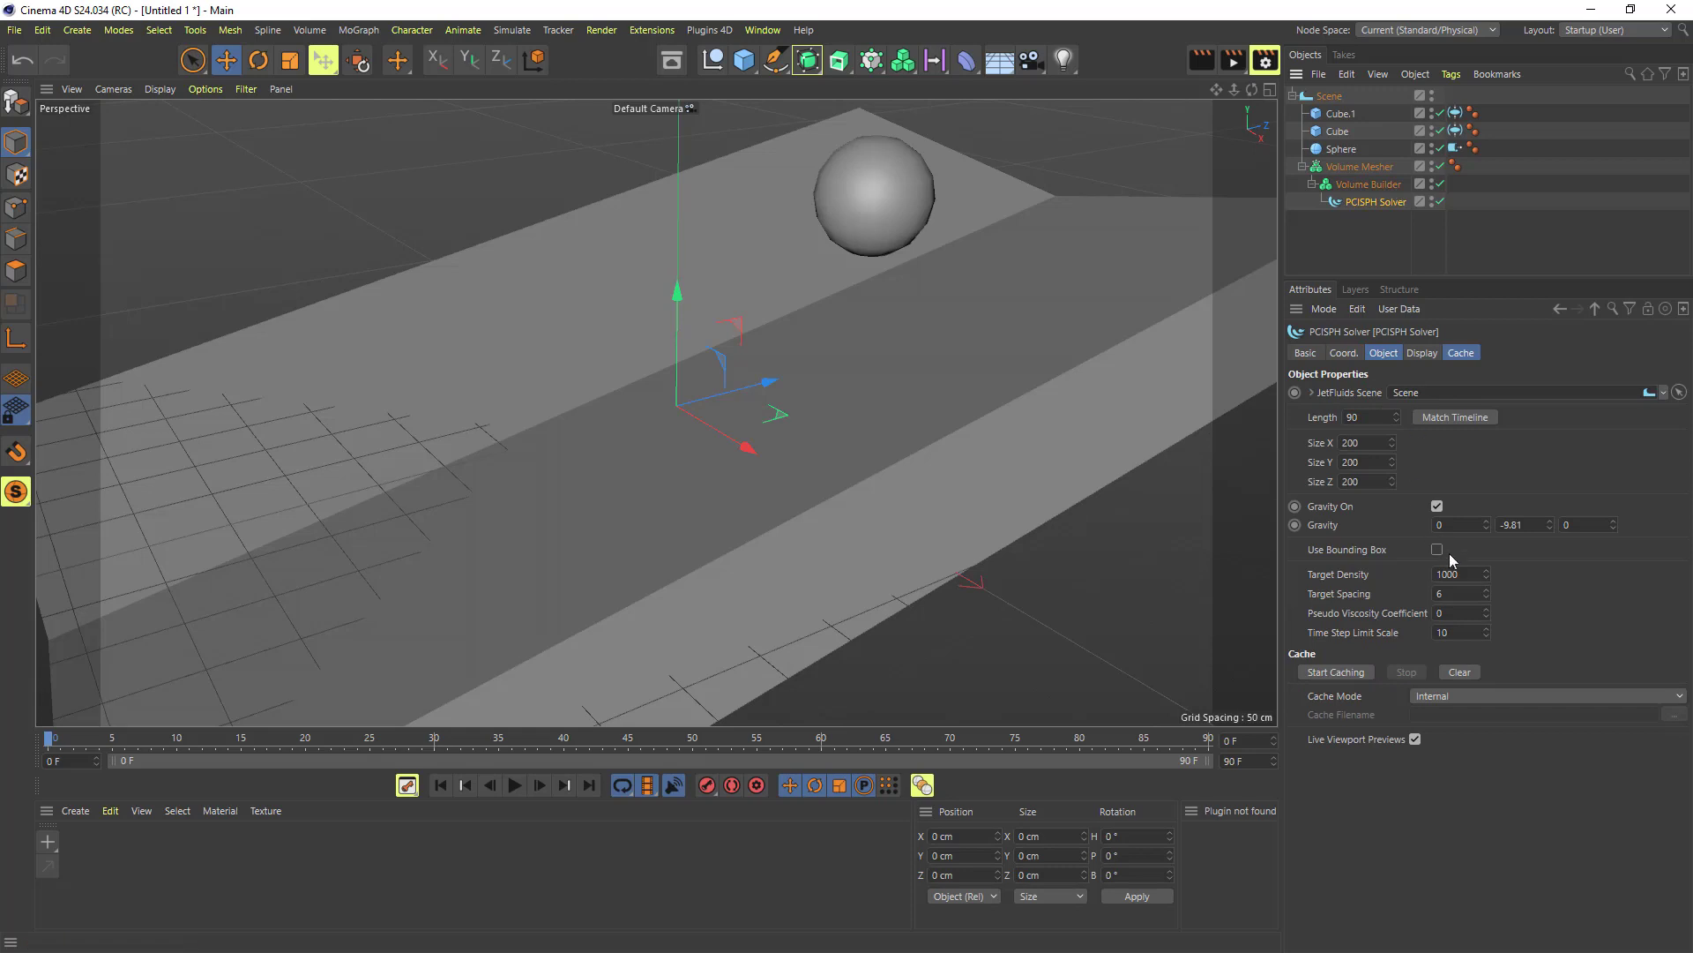
pyautogui.click(1434, 593)
pyautogui.click(1330, 97)
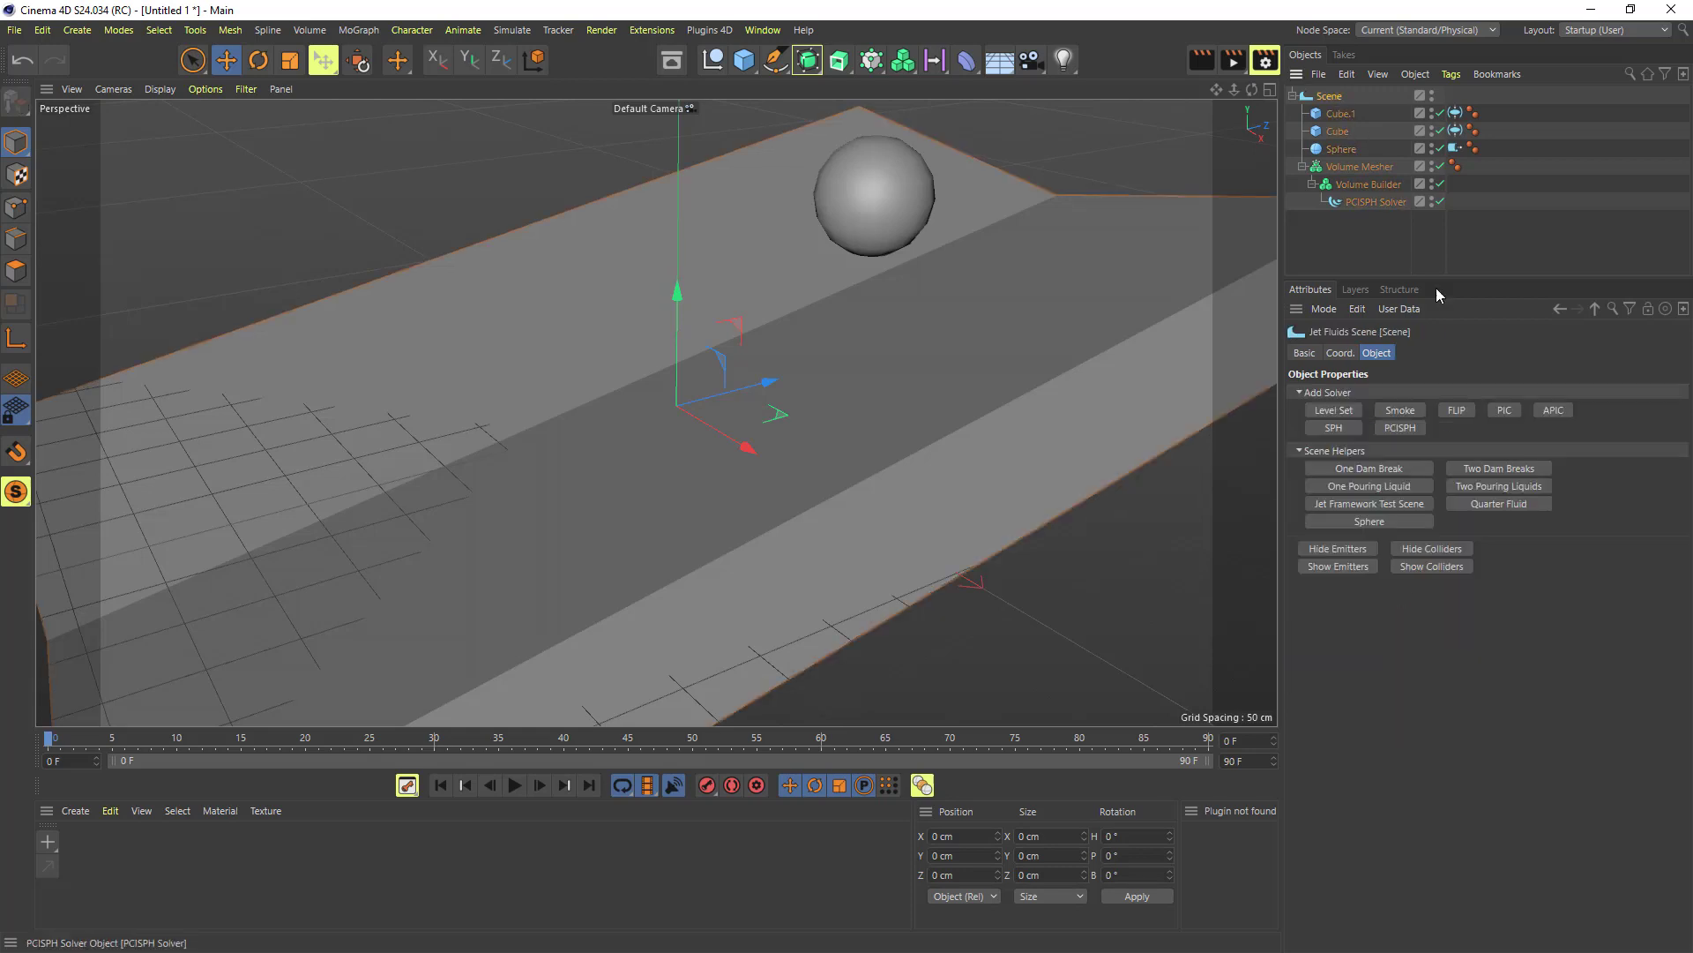
pyautogui.hotkey('ctrl', 'z')
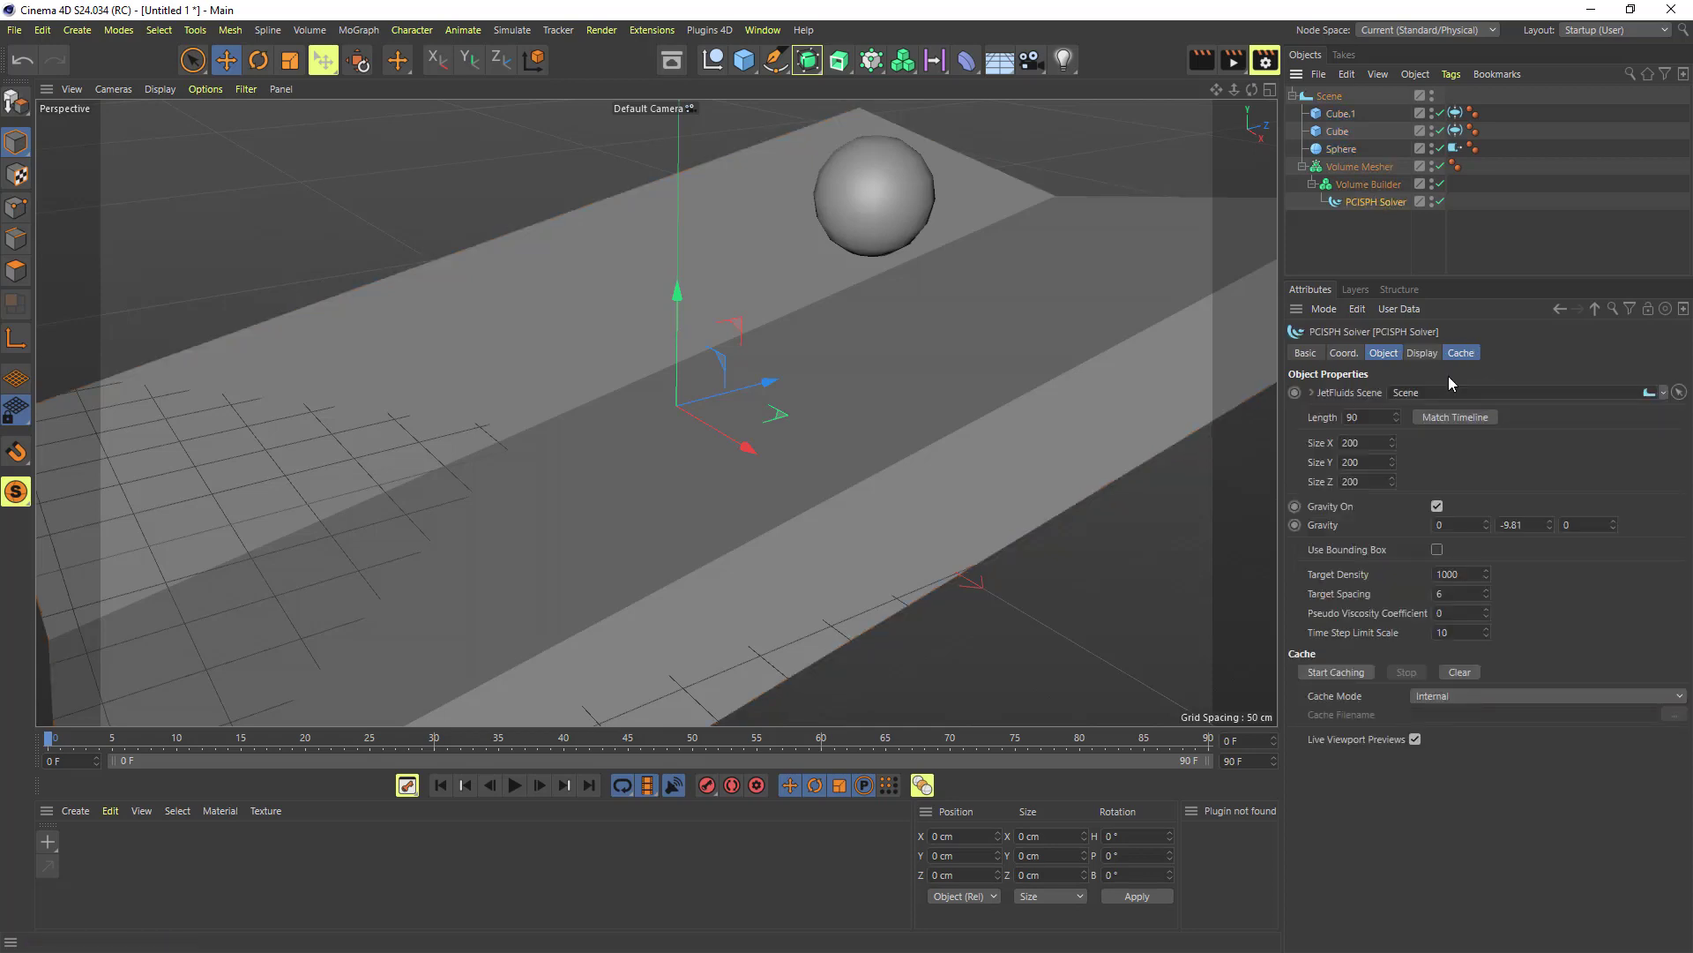
# Set the Volume Builder's Mesh Point Radius and Voxel Size to 6 cm each
pyautogui.click(1376, 184)
pyautogui.doubleClick(1461, 598)
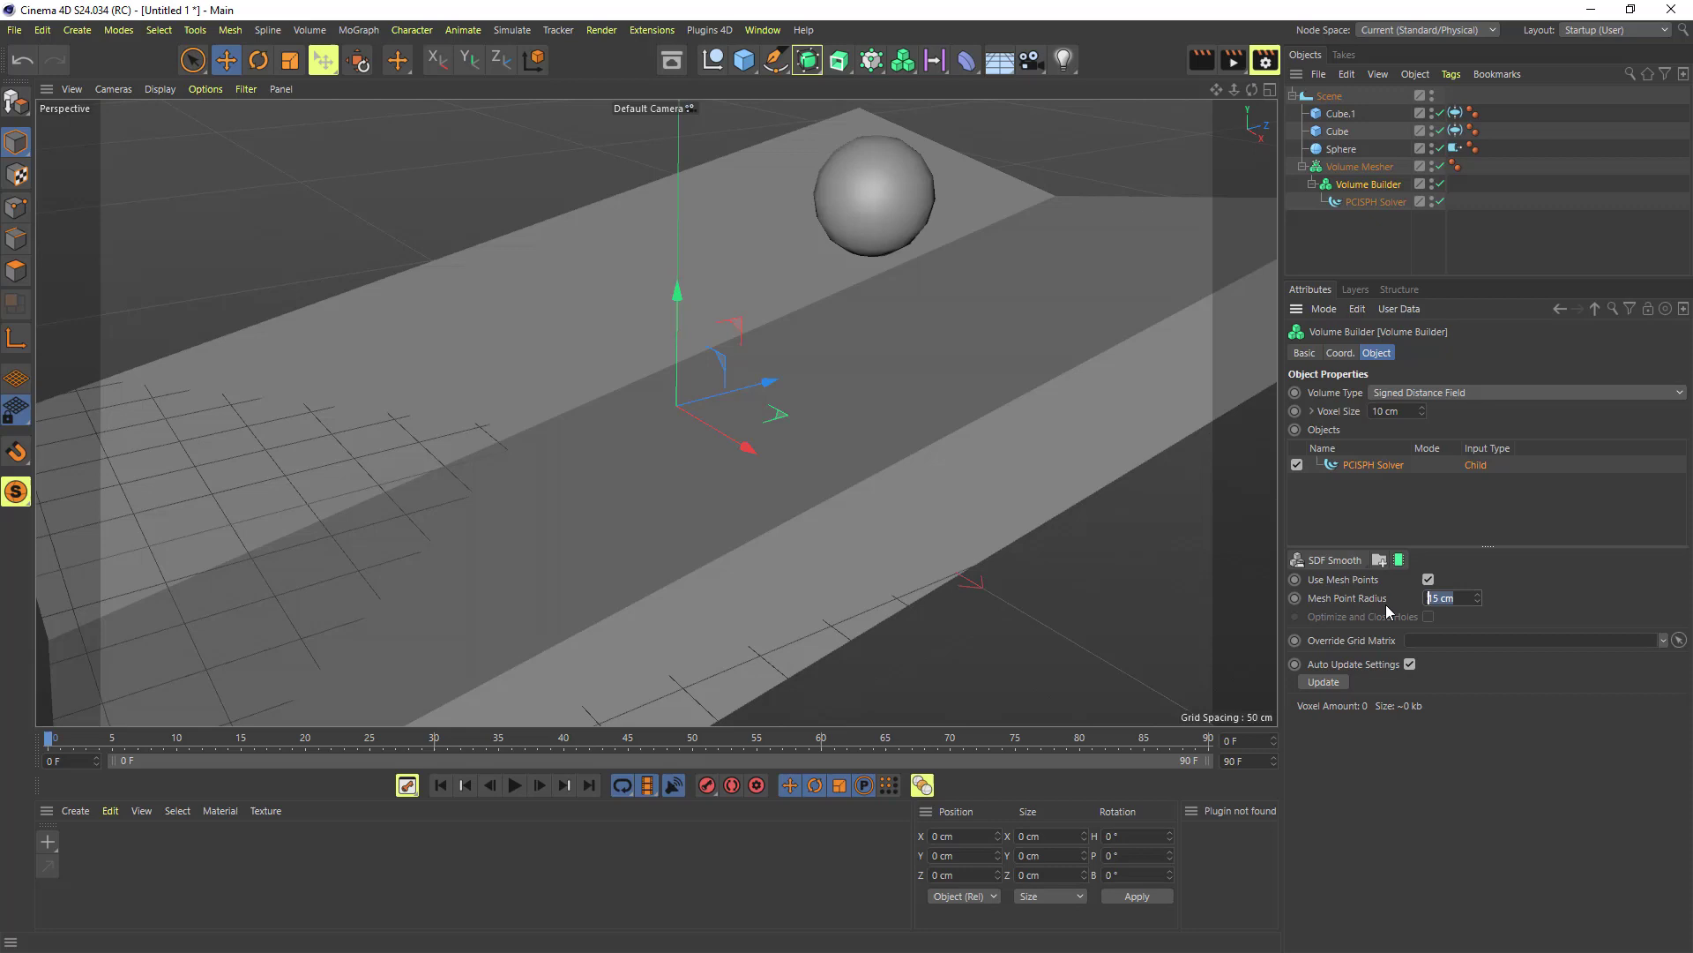
pyautogui.write('6')
pyautogui.press('Return')
pyautogui.doubleClick(1407, 413)
pyautogui.write('6')
pyautogui.press('Return')
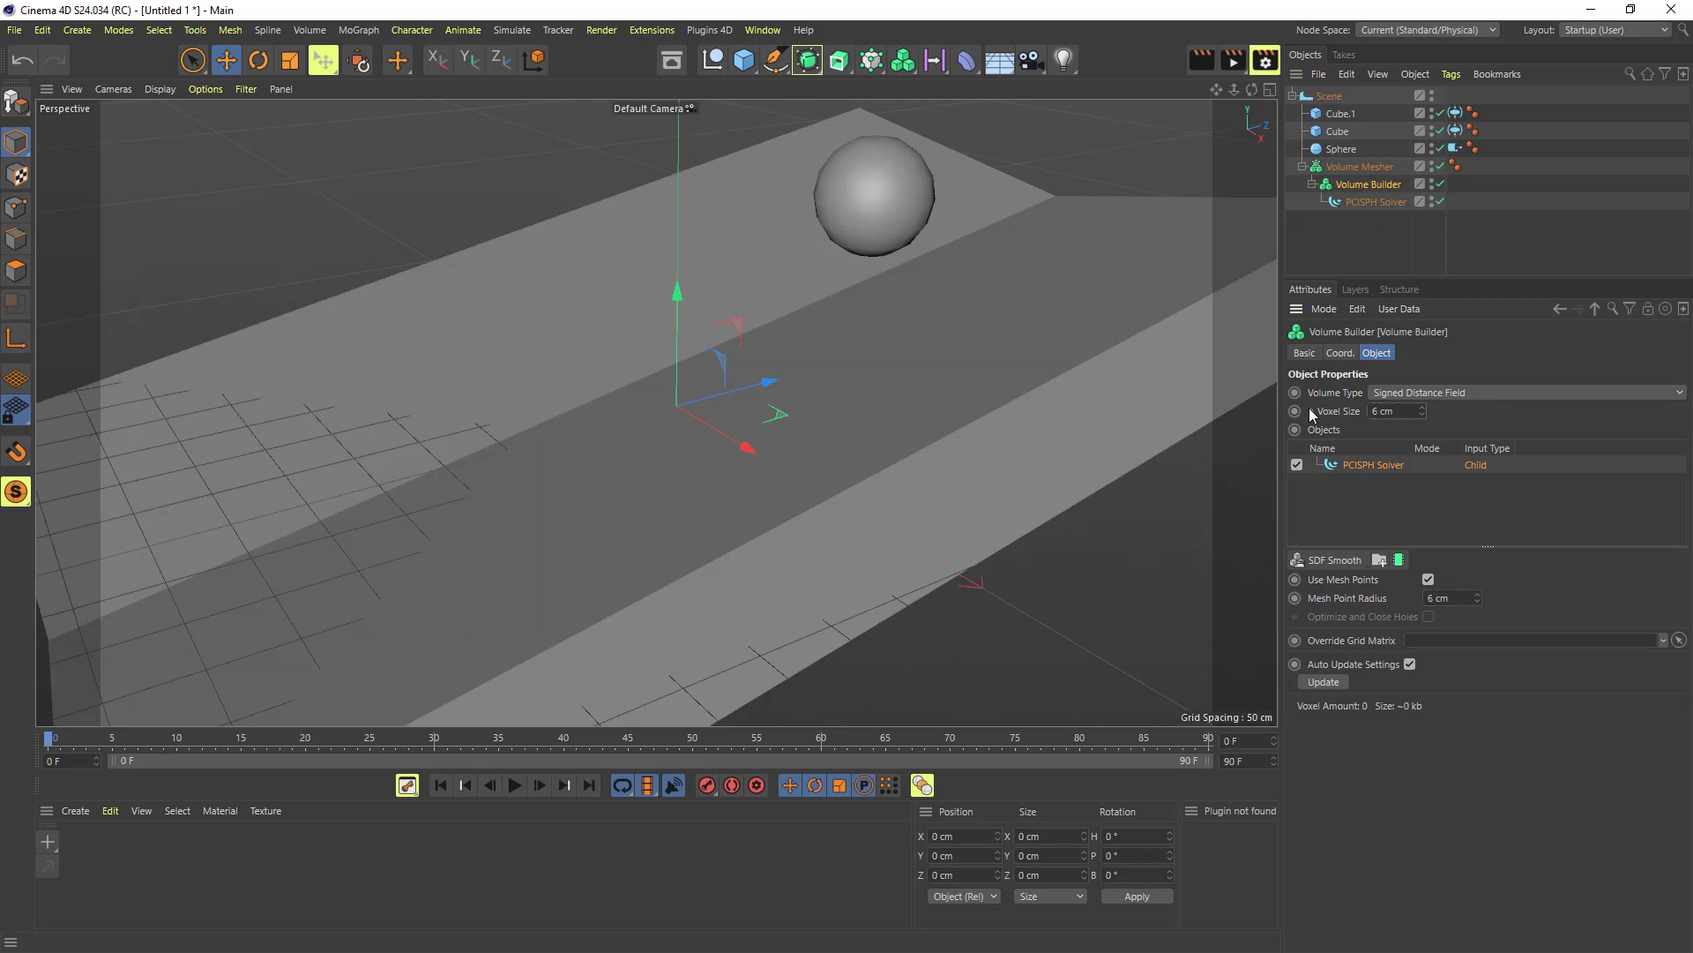
# Start caching on the PCISPH Solver and stop once particles appear
pyautogui.click(1366, 203)
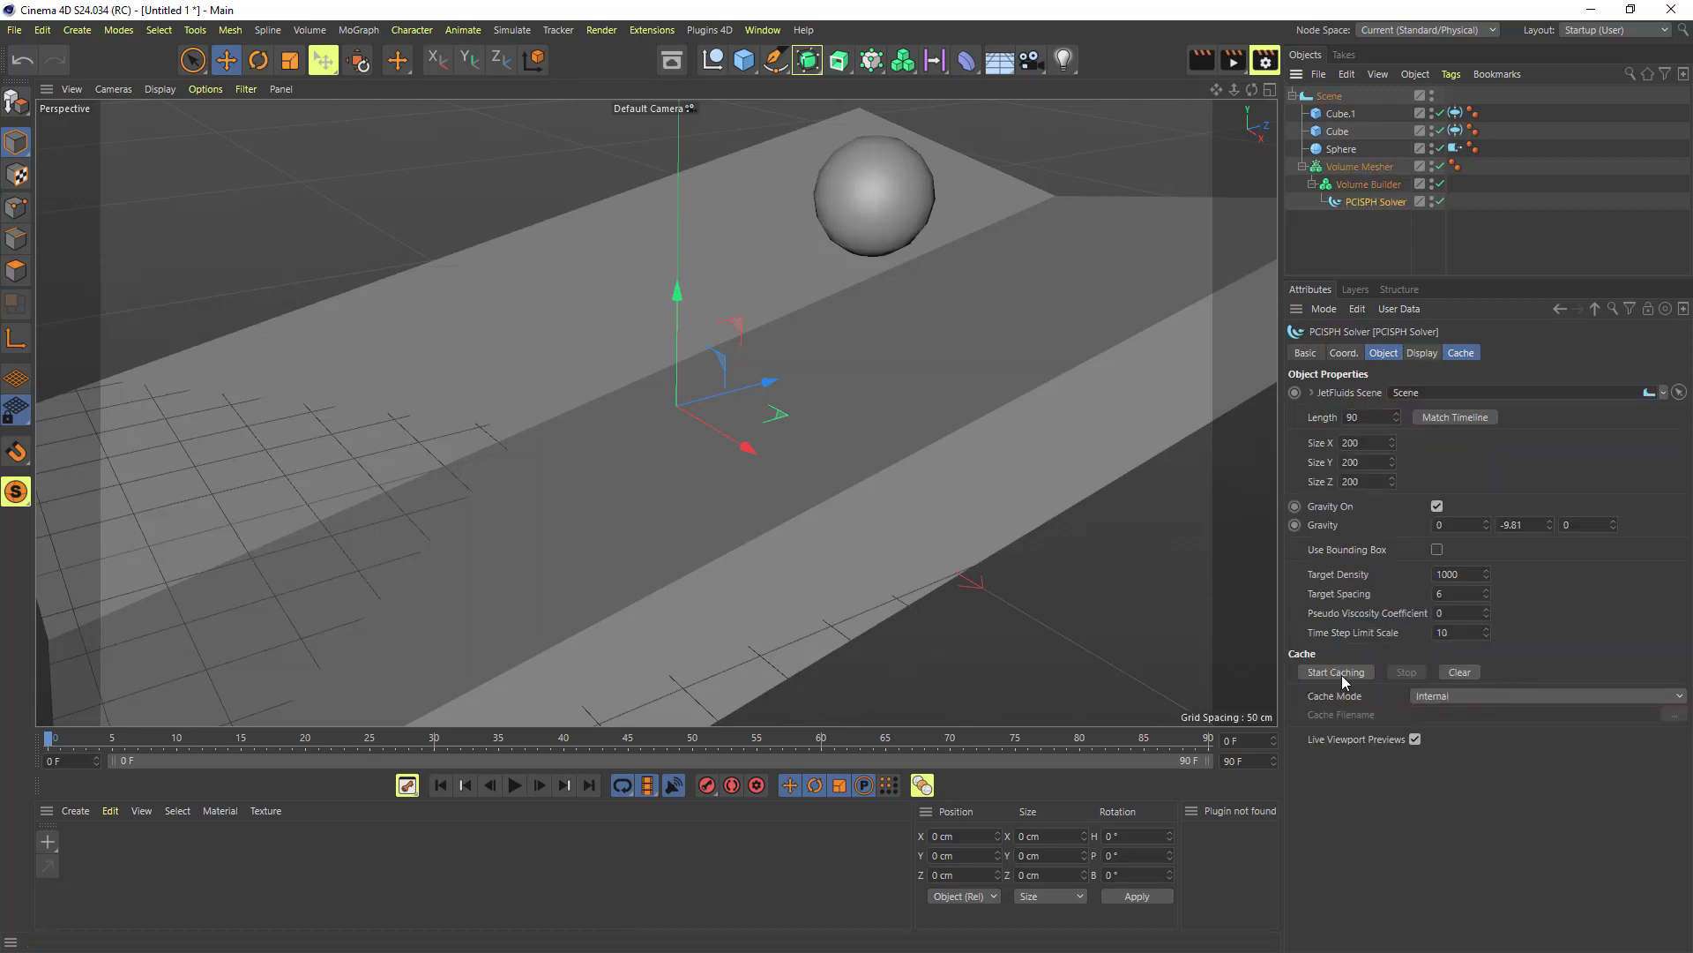
pyautogui.click(1342, 674)
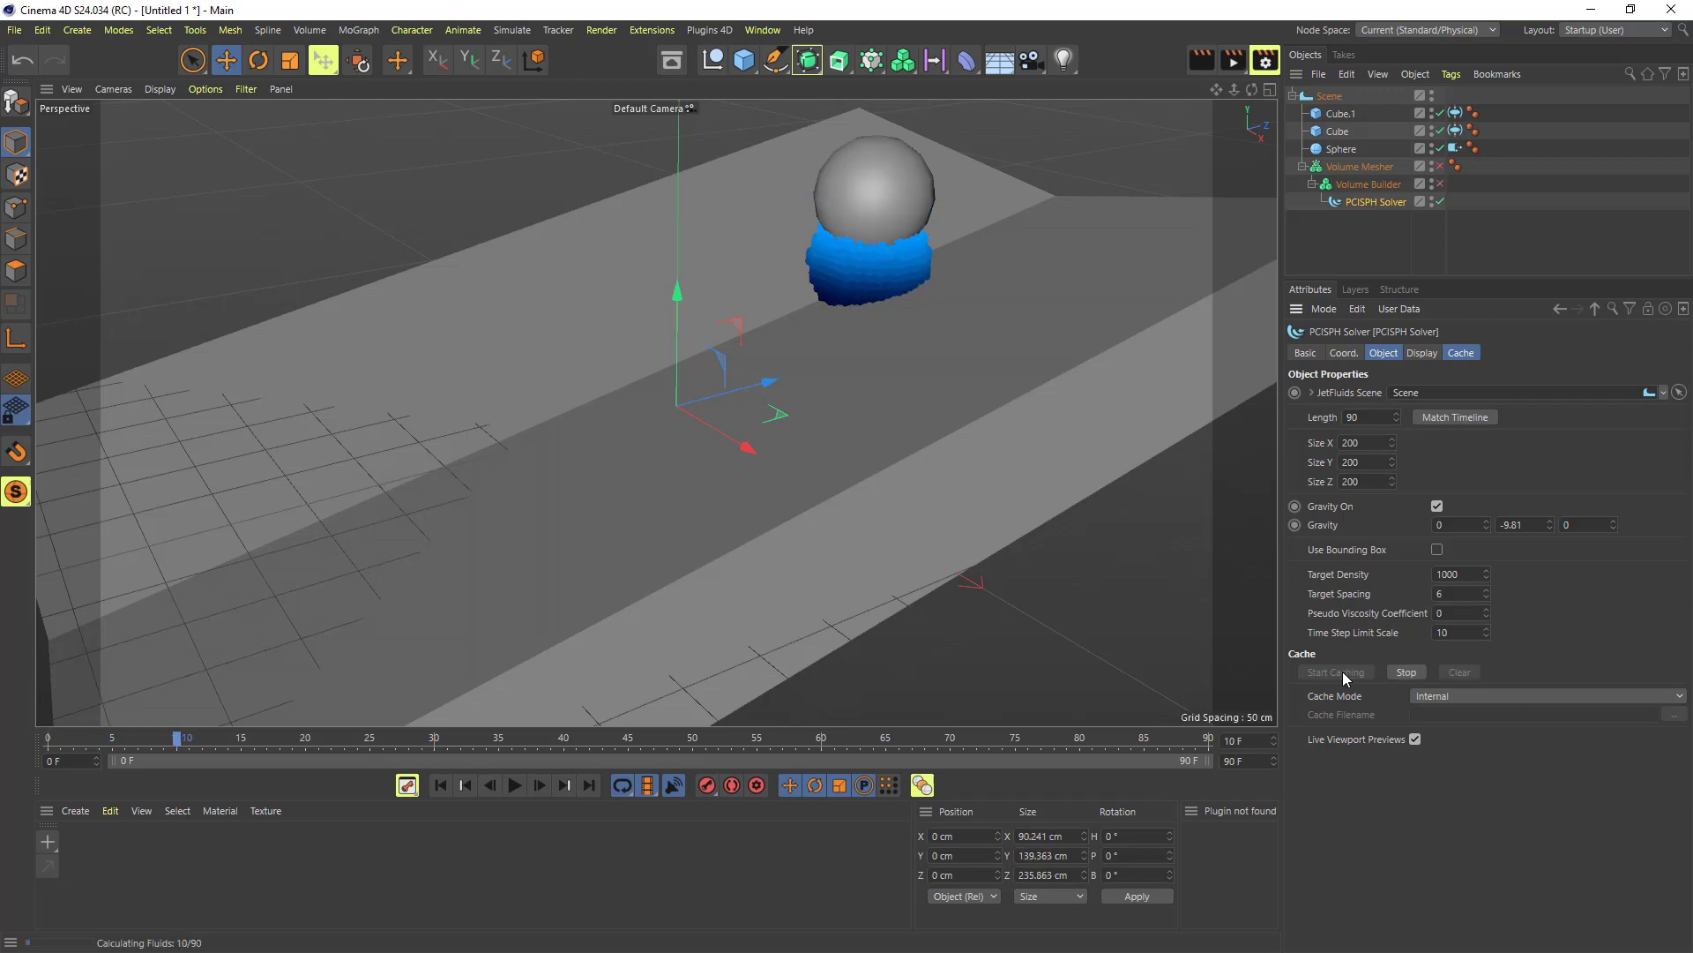
pyautogui.click(1408, 673)
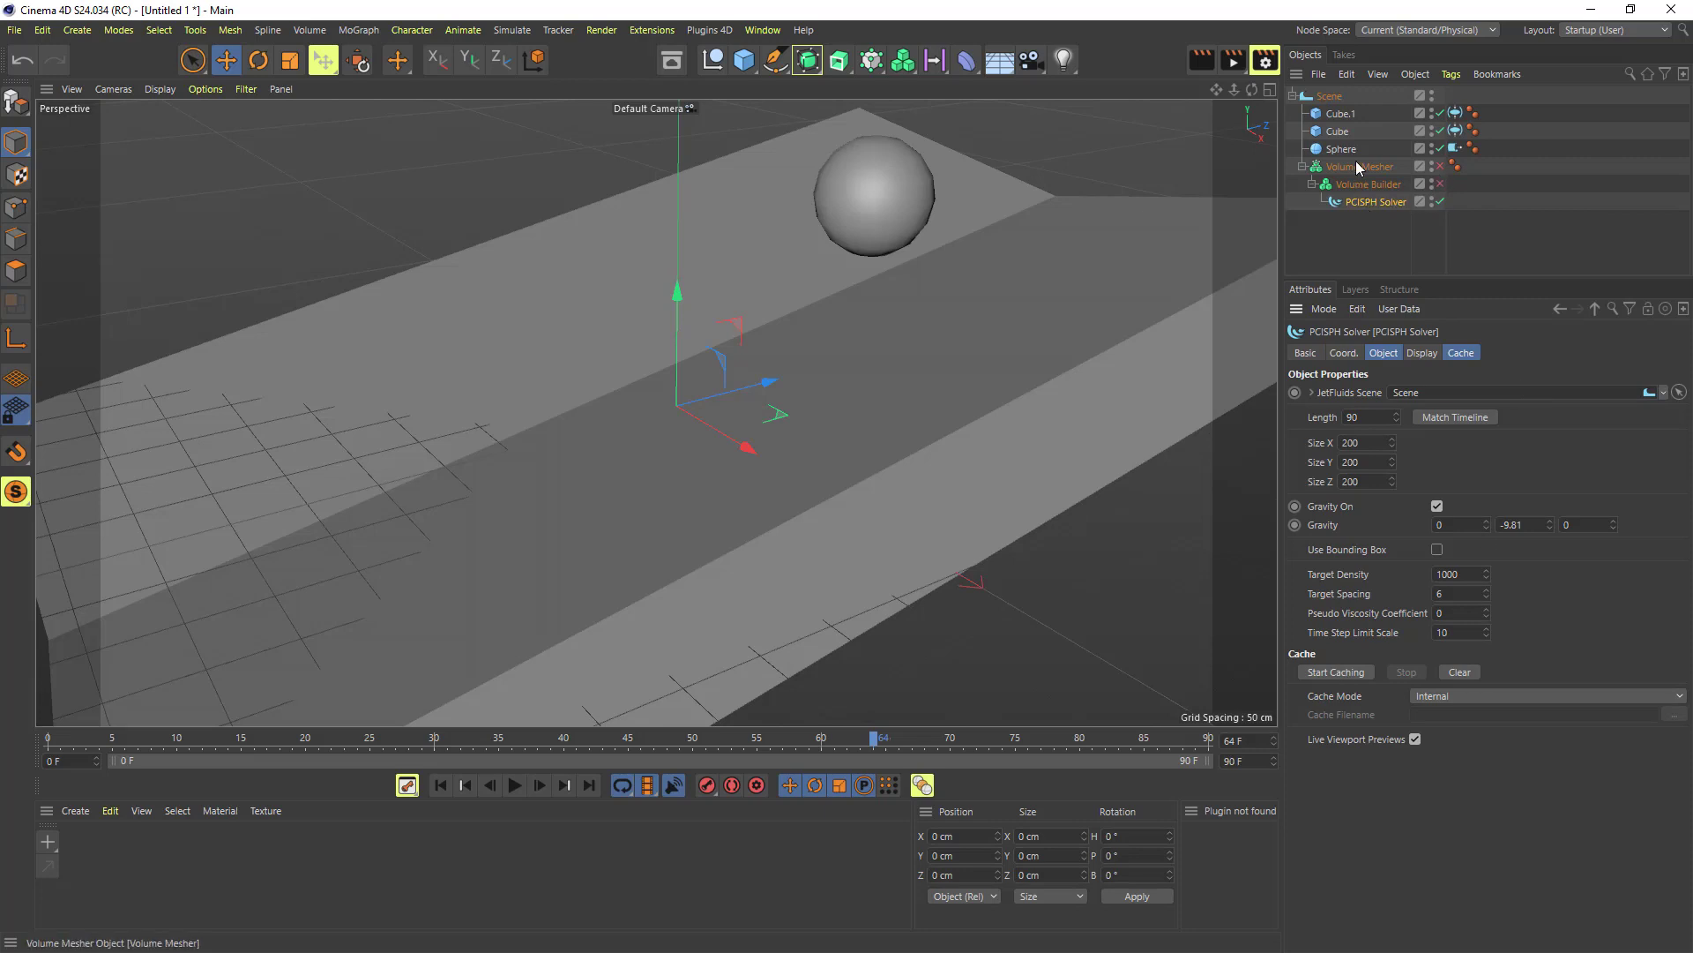
# Disable the Volume Builder and set the sphere emitter's Emit Type to Constant
pyautogui.click(1440, 183)
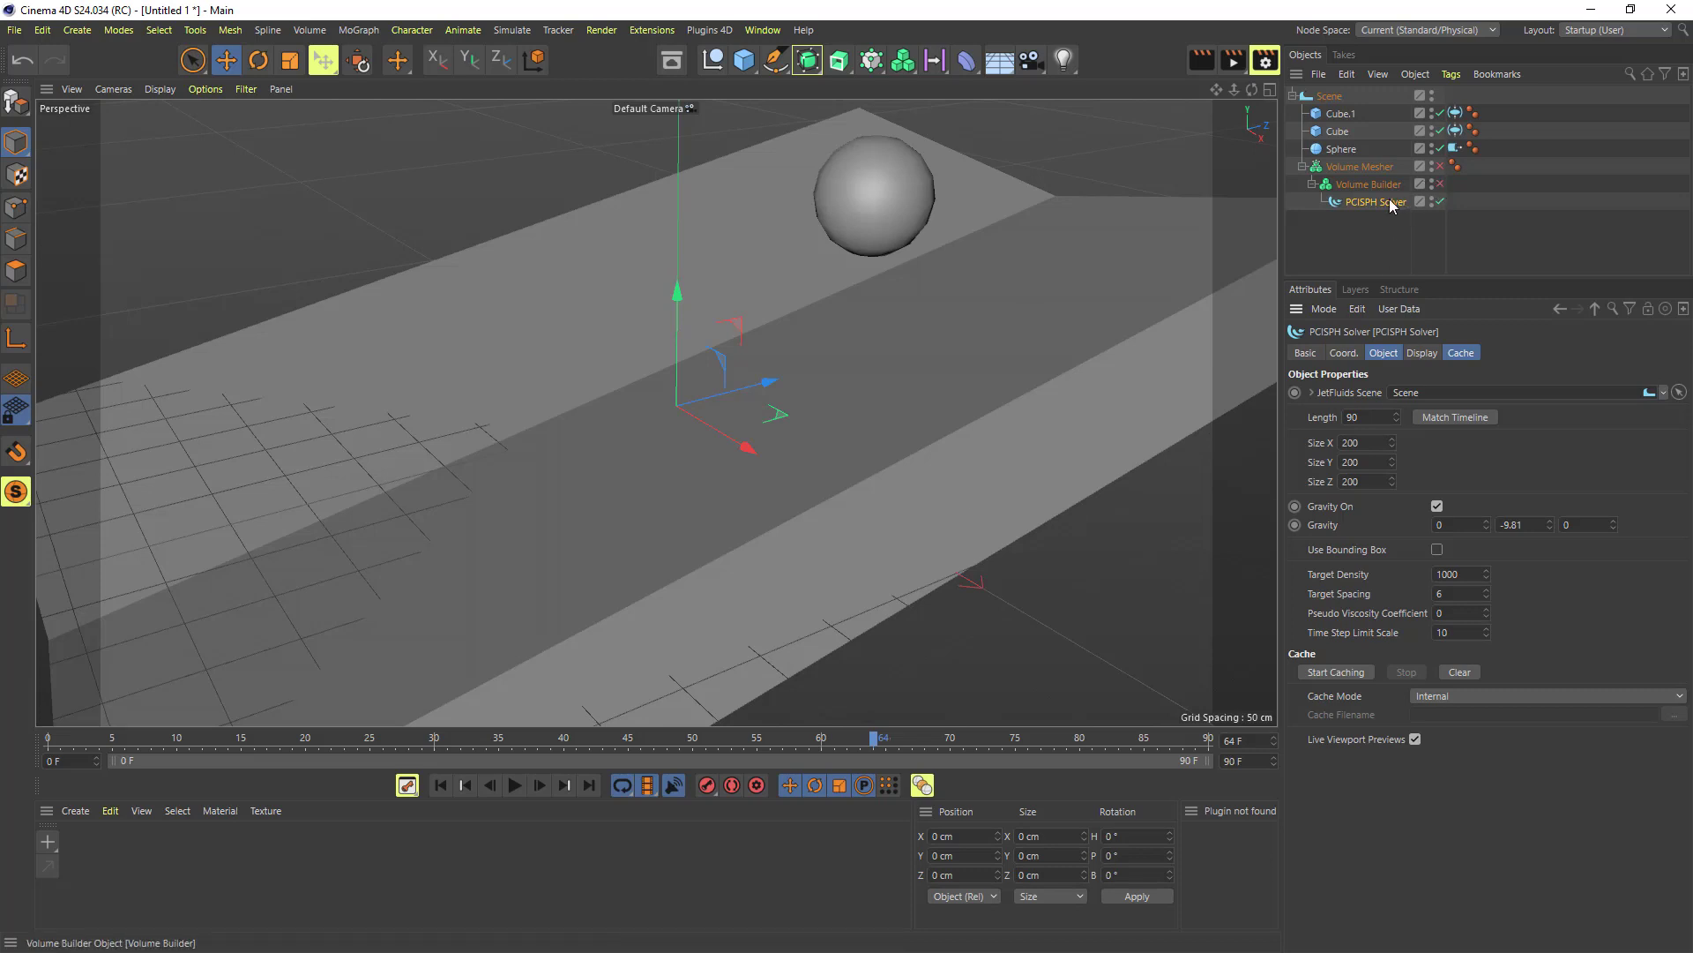
pyautogui.click(1456, 148)
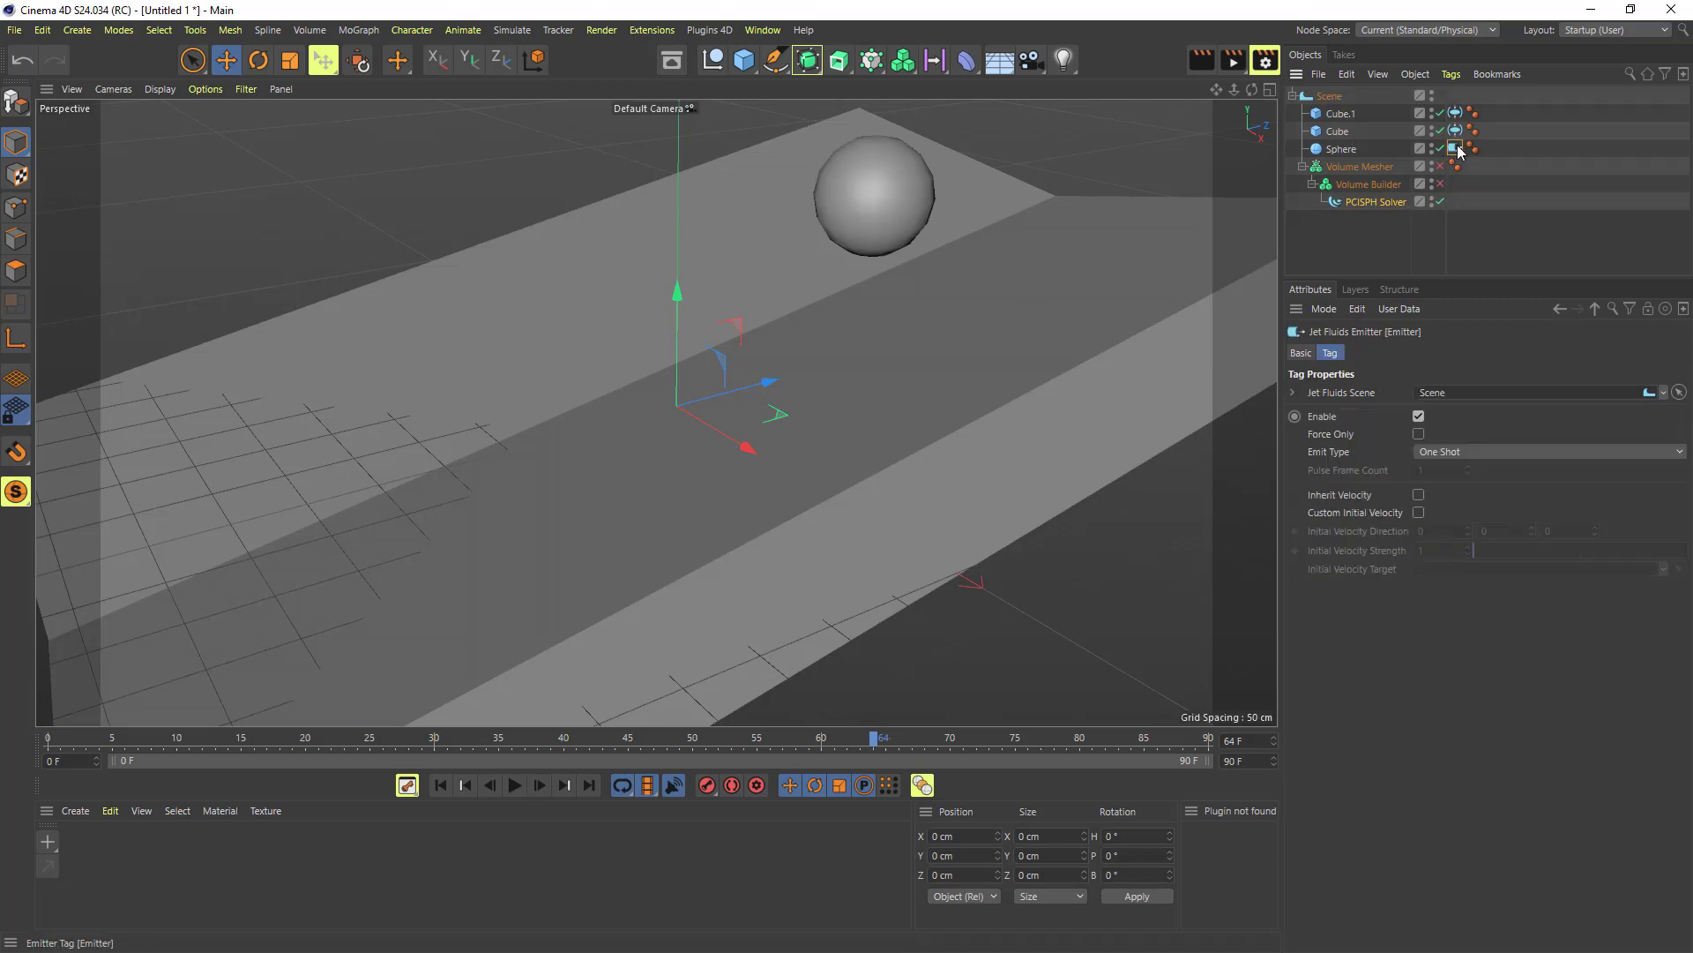
pyautogui.click(1463, 455)
pyautogui.click(1460, 474)
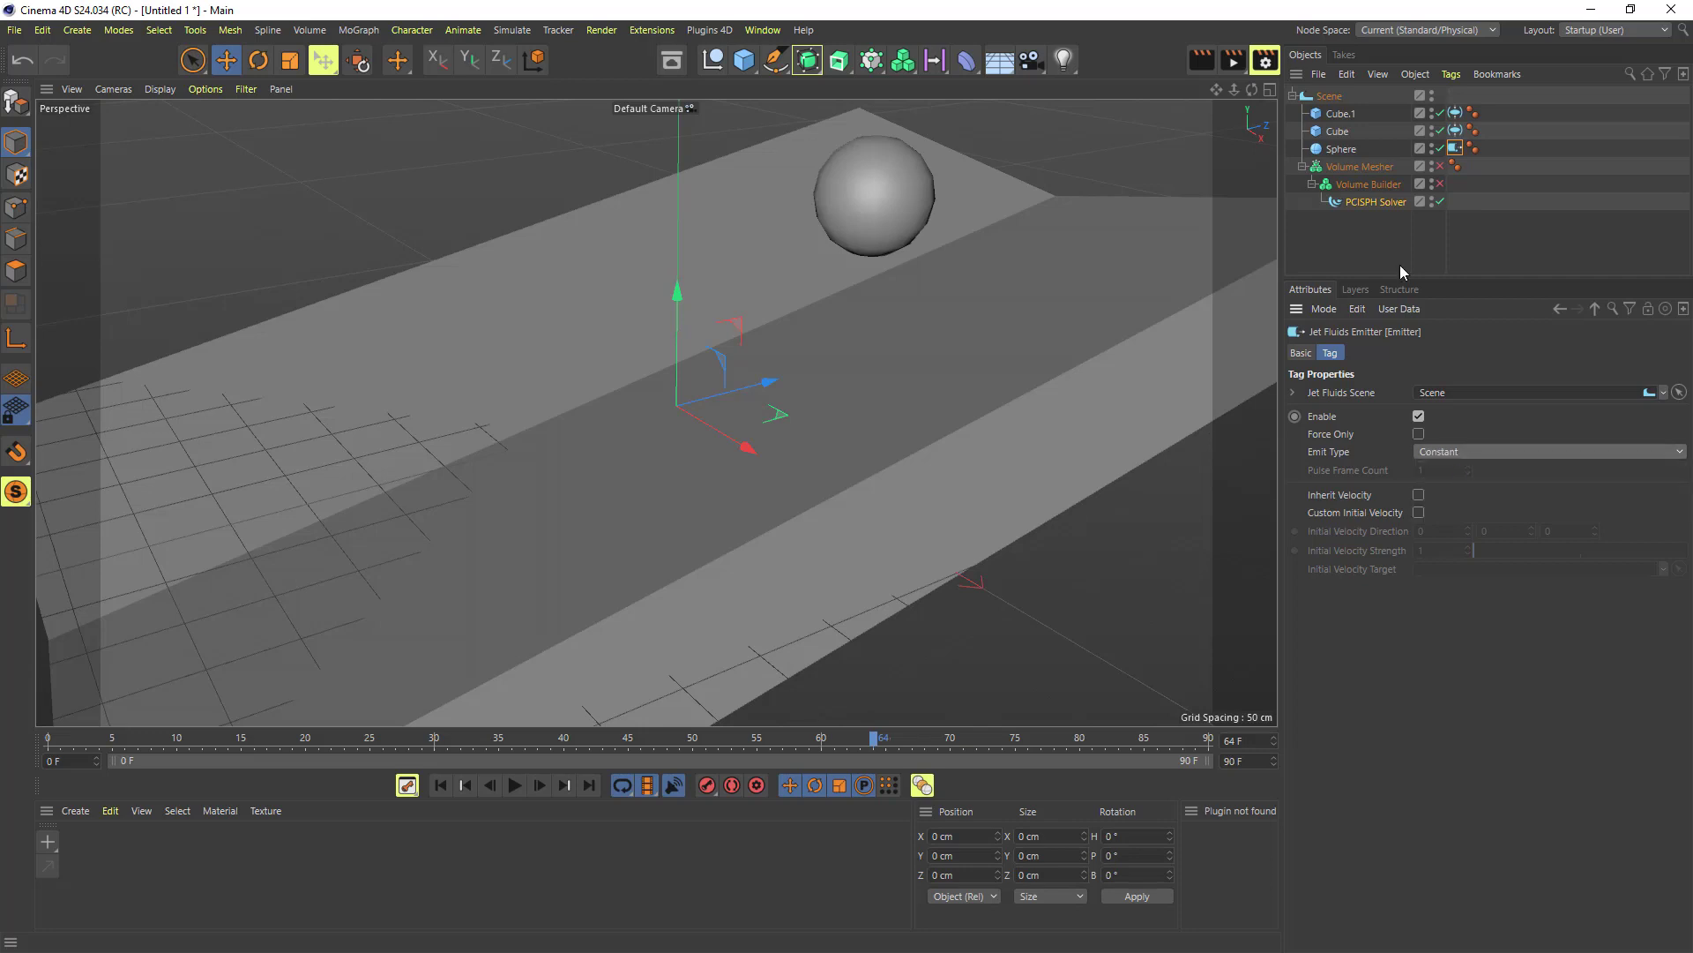
# Re-enable the Volume Mesher and Builder, clear the cache, and recache the simulation
pyautogui.click(1372, 201)
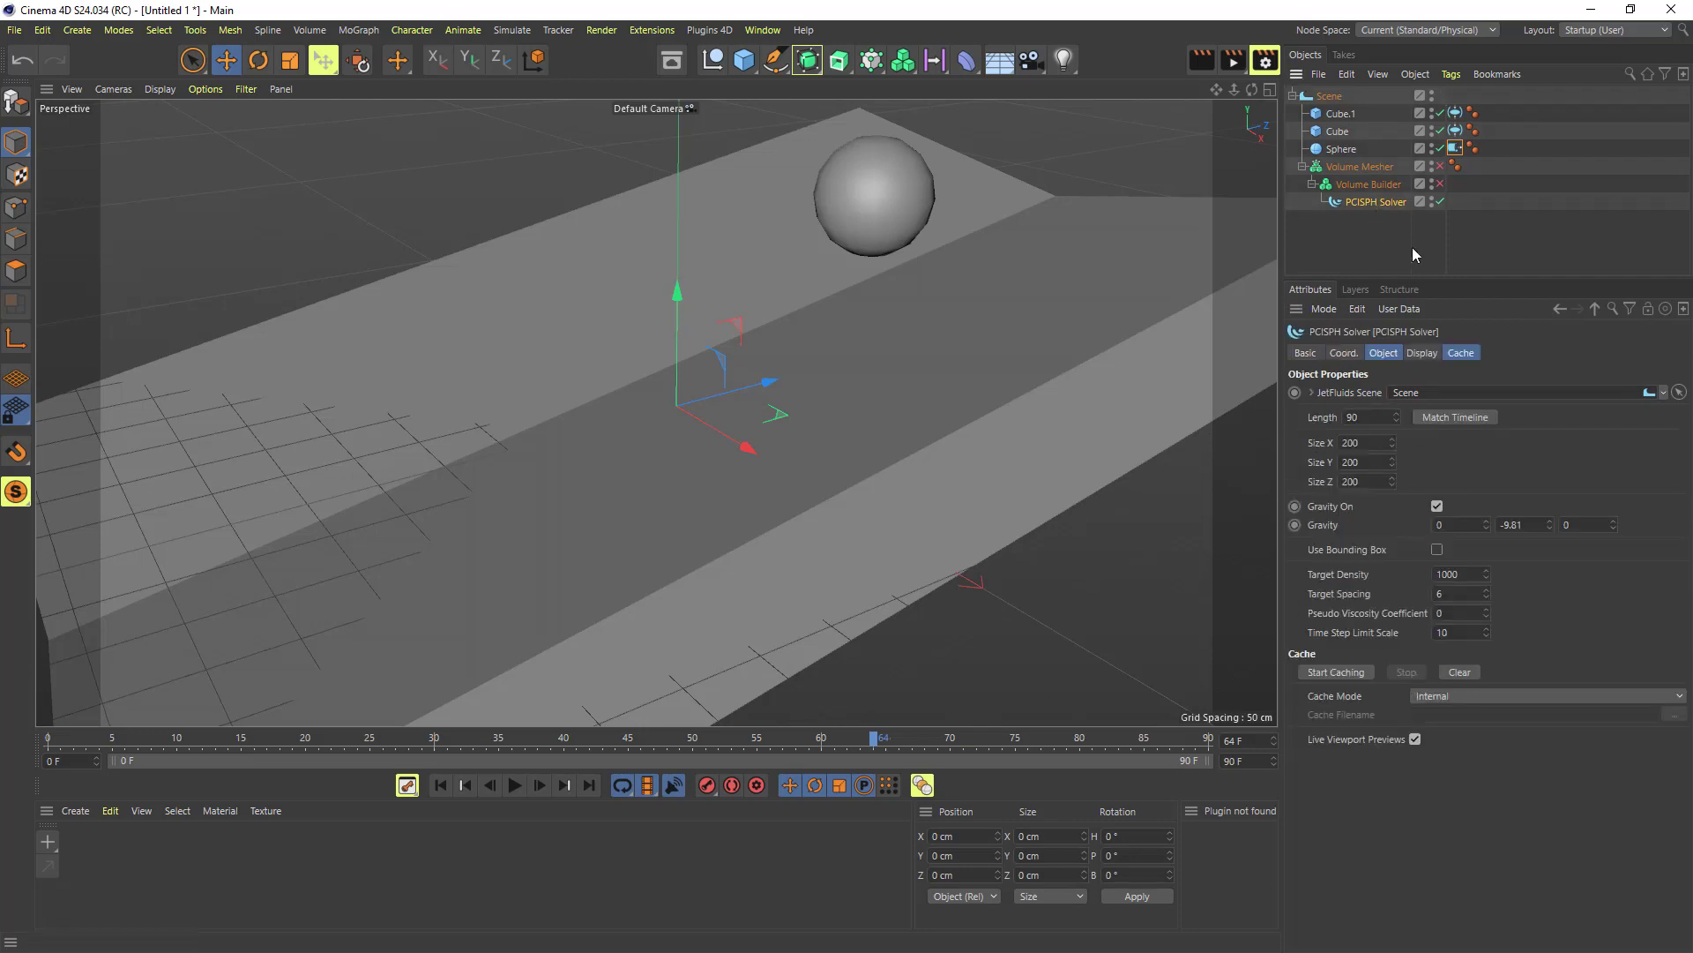
pyautogui.click(1440, 166)
pyautogui.click(1441, 183)
pyautogui.click(351, 739)
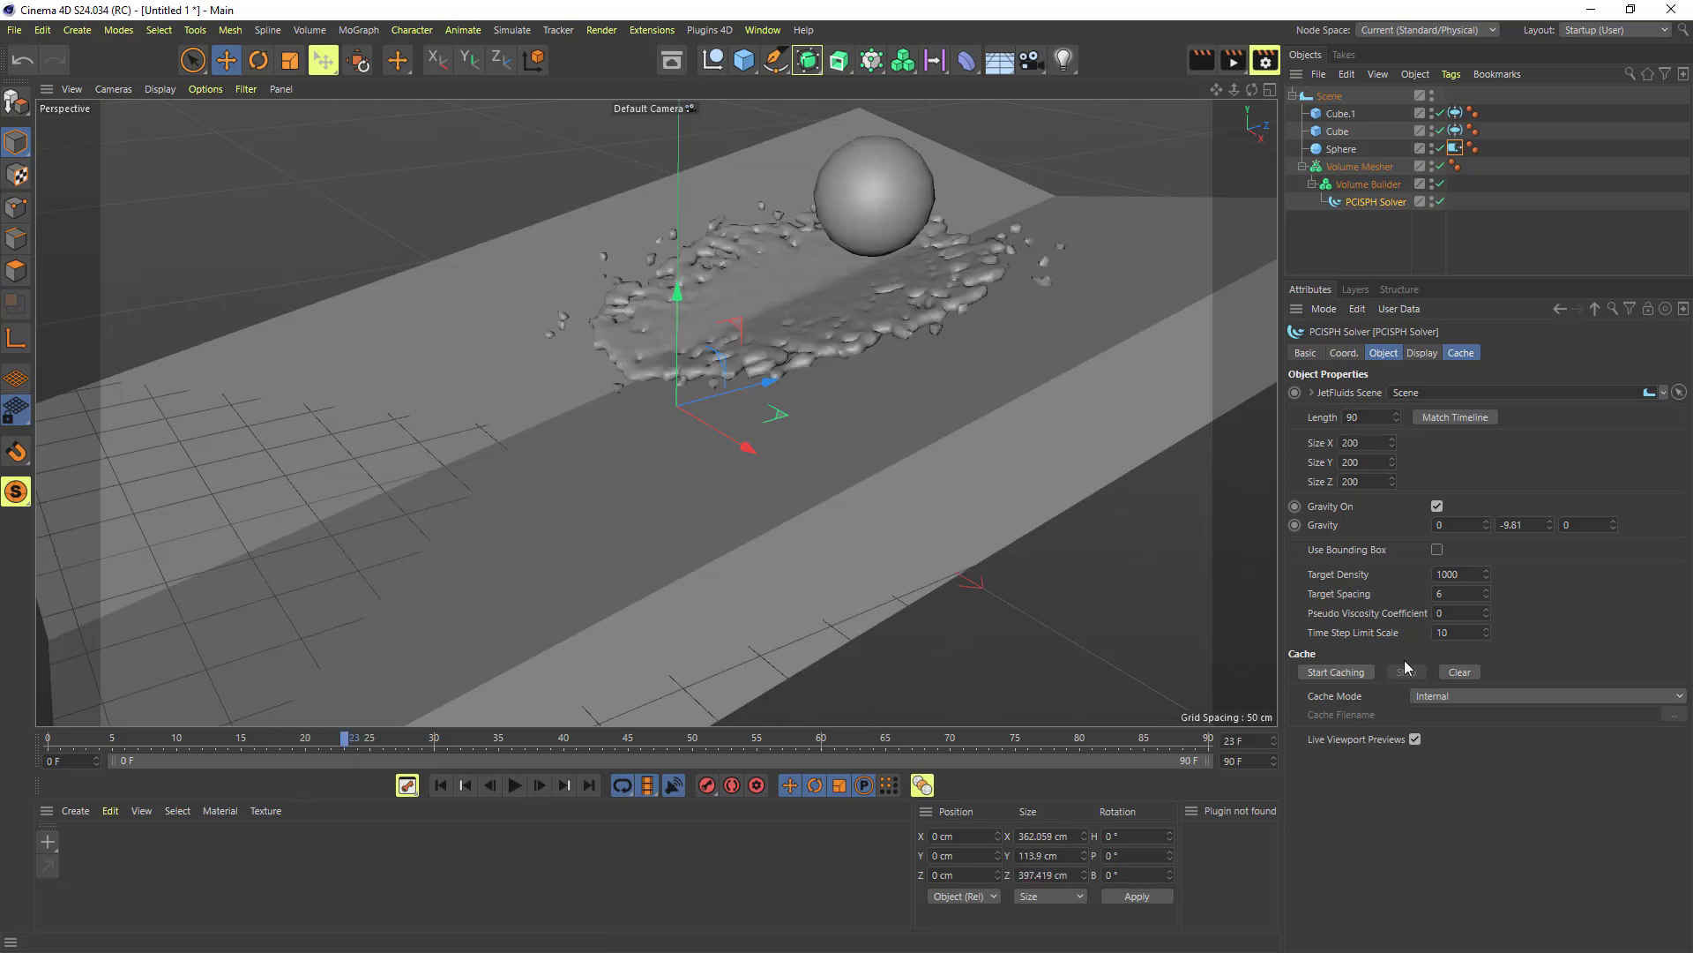
pyautogui.click(1450, 670)
pyautogui.click(1348, 671)
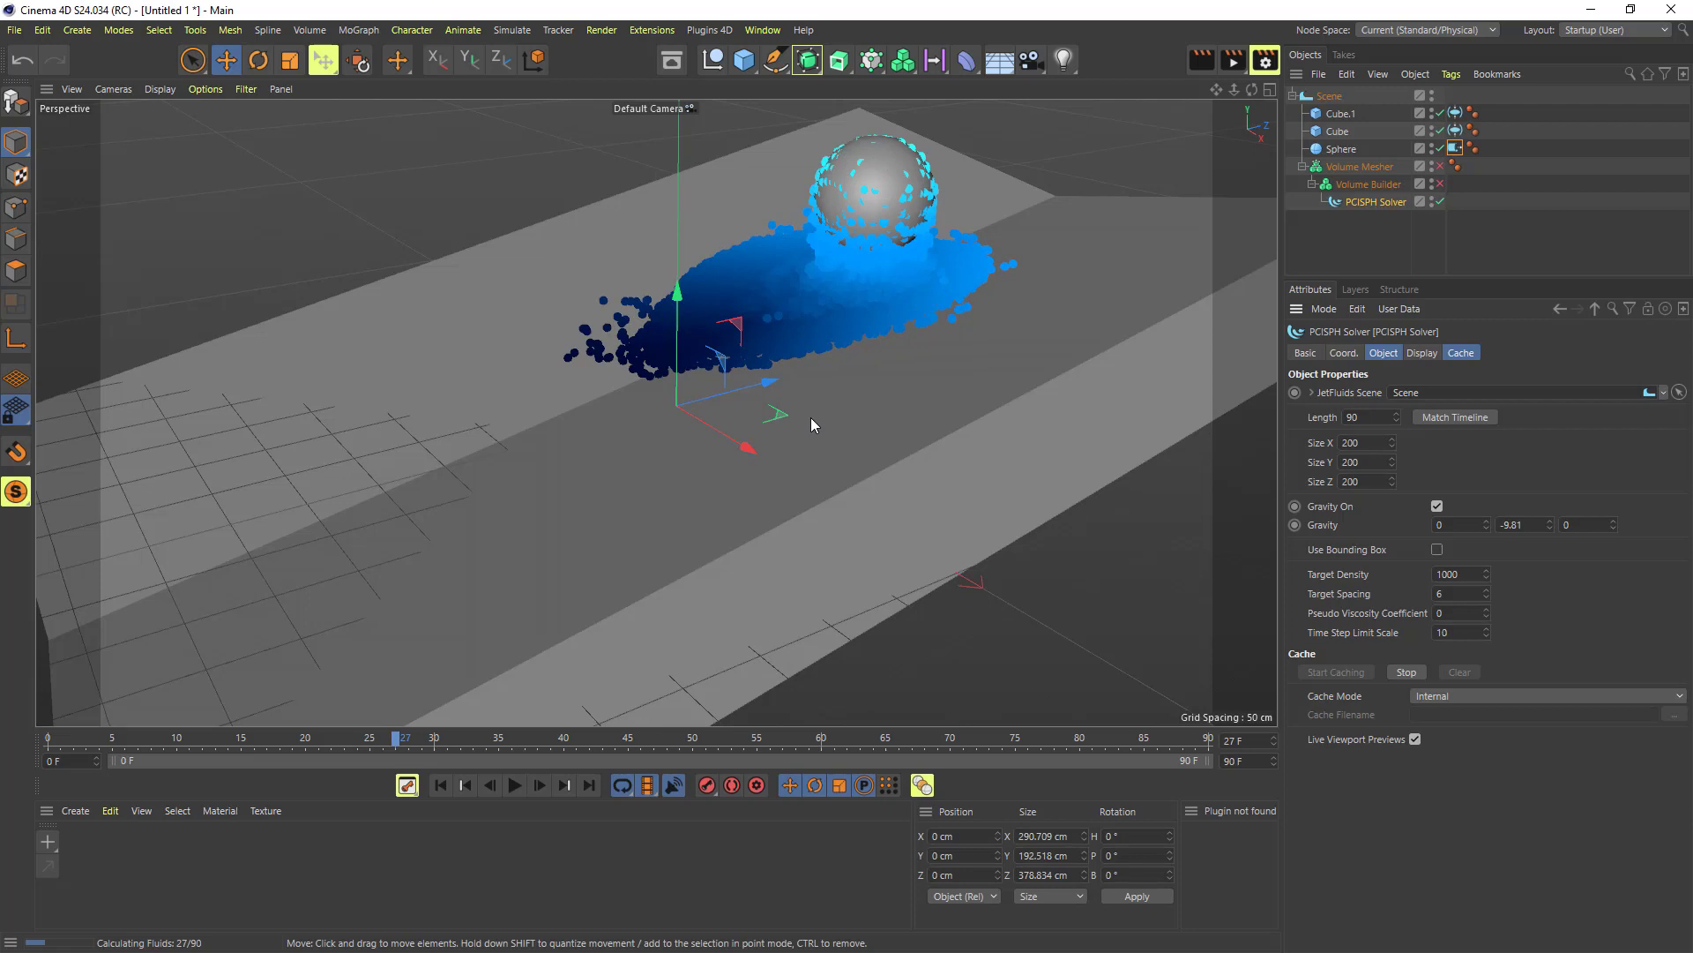
pyautogui.scroll(-6, 811, 416)
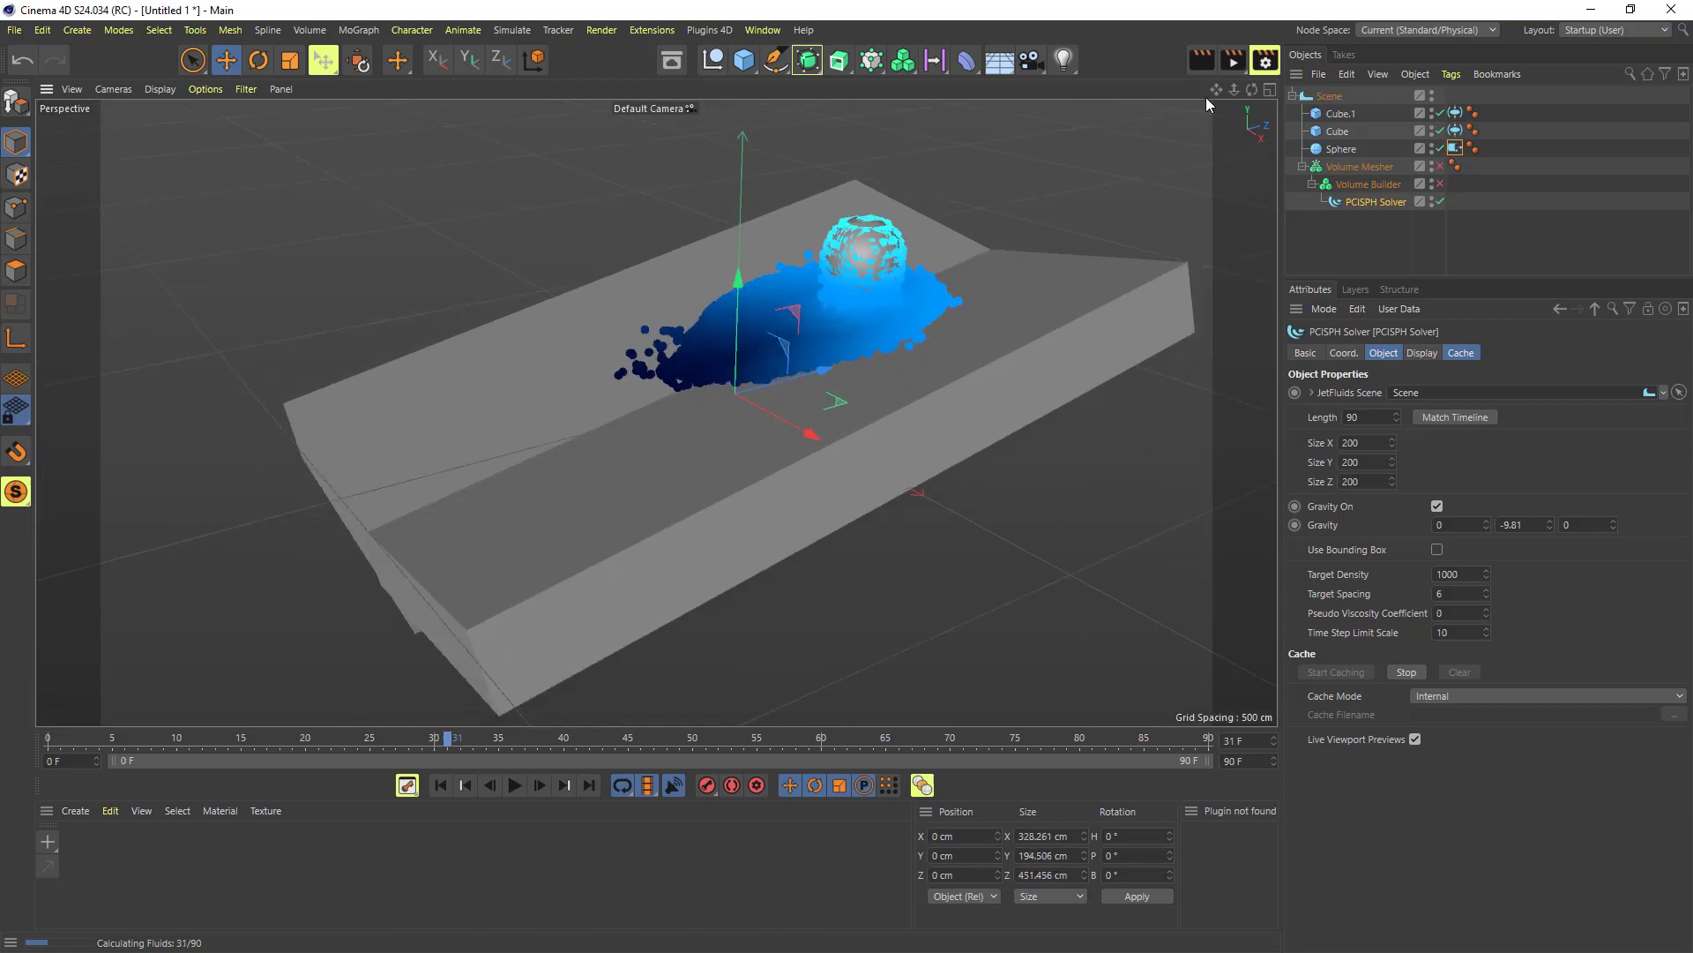
pyautogui.moveTo(1217, 89); pyautogui.dragTo(1201, 107)
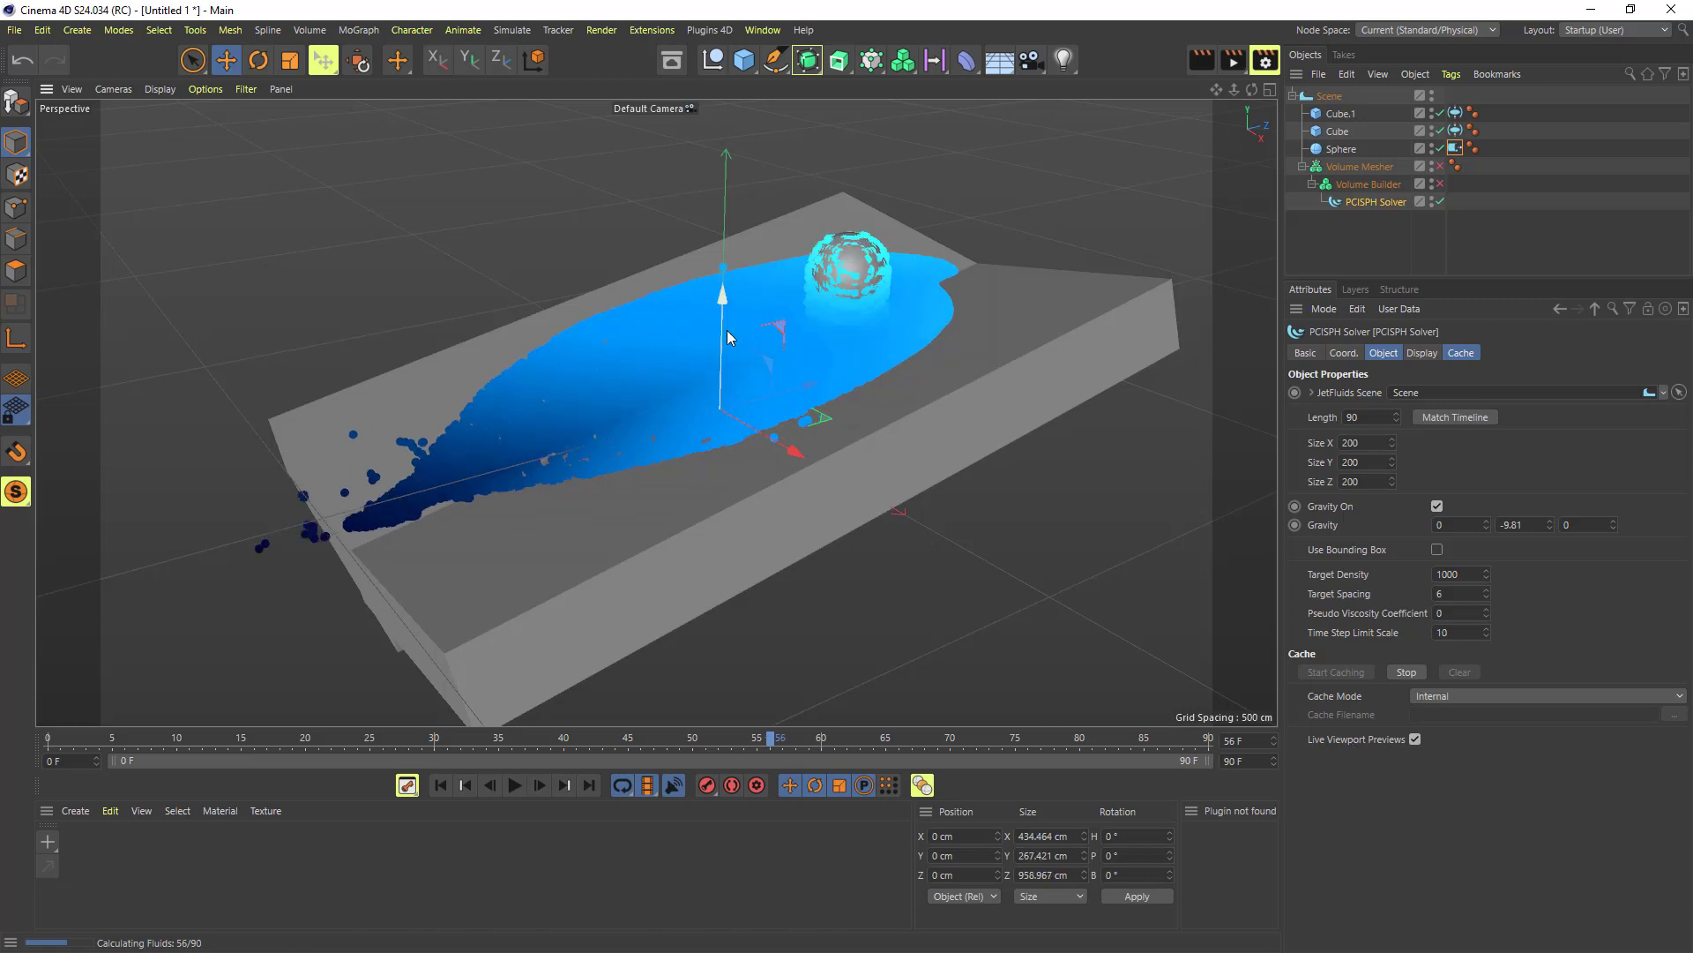
# Open the Console on its Jet Fluids log and keep it aside while caching finishes
pyautogui.click(653, 31)
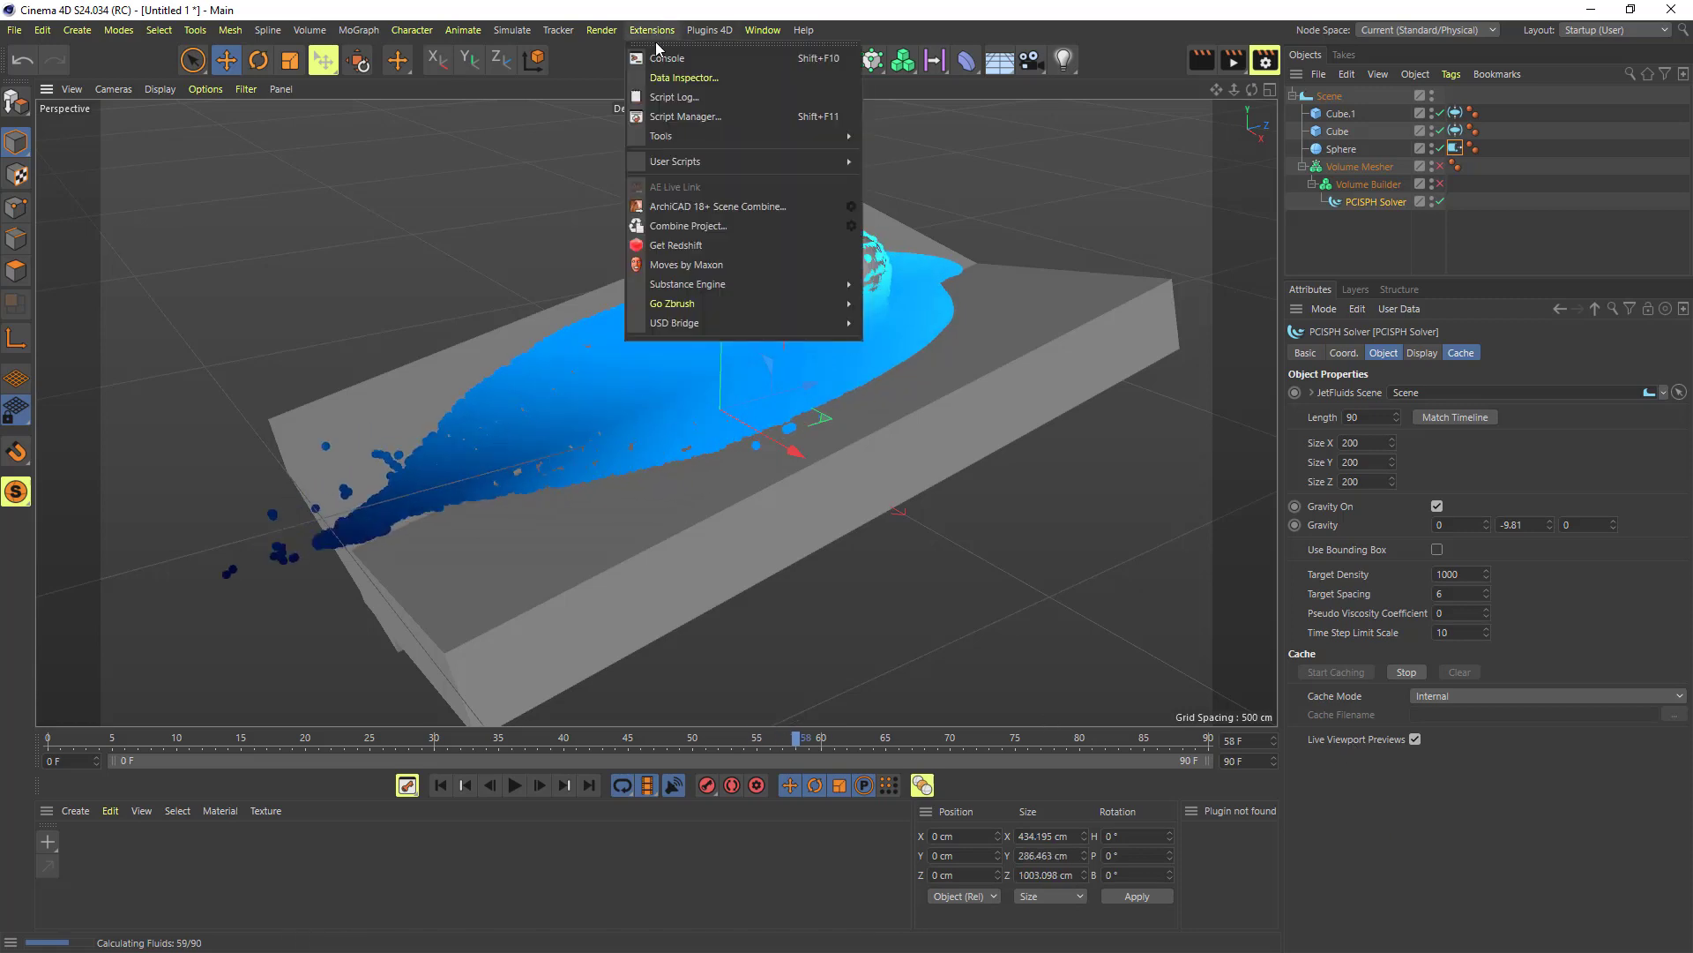
pyautogui.click(662, 58)
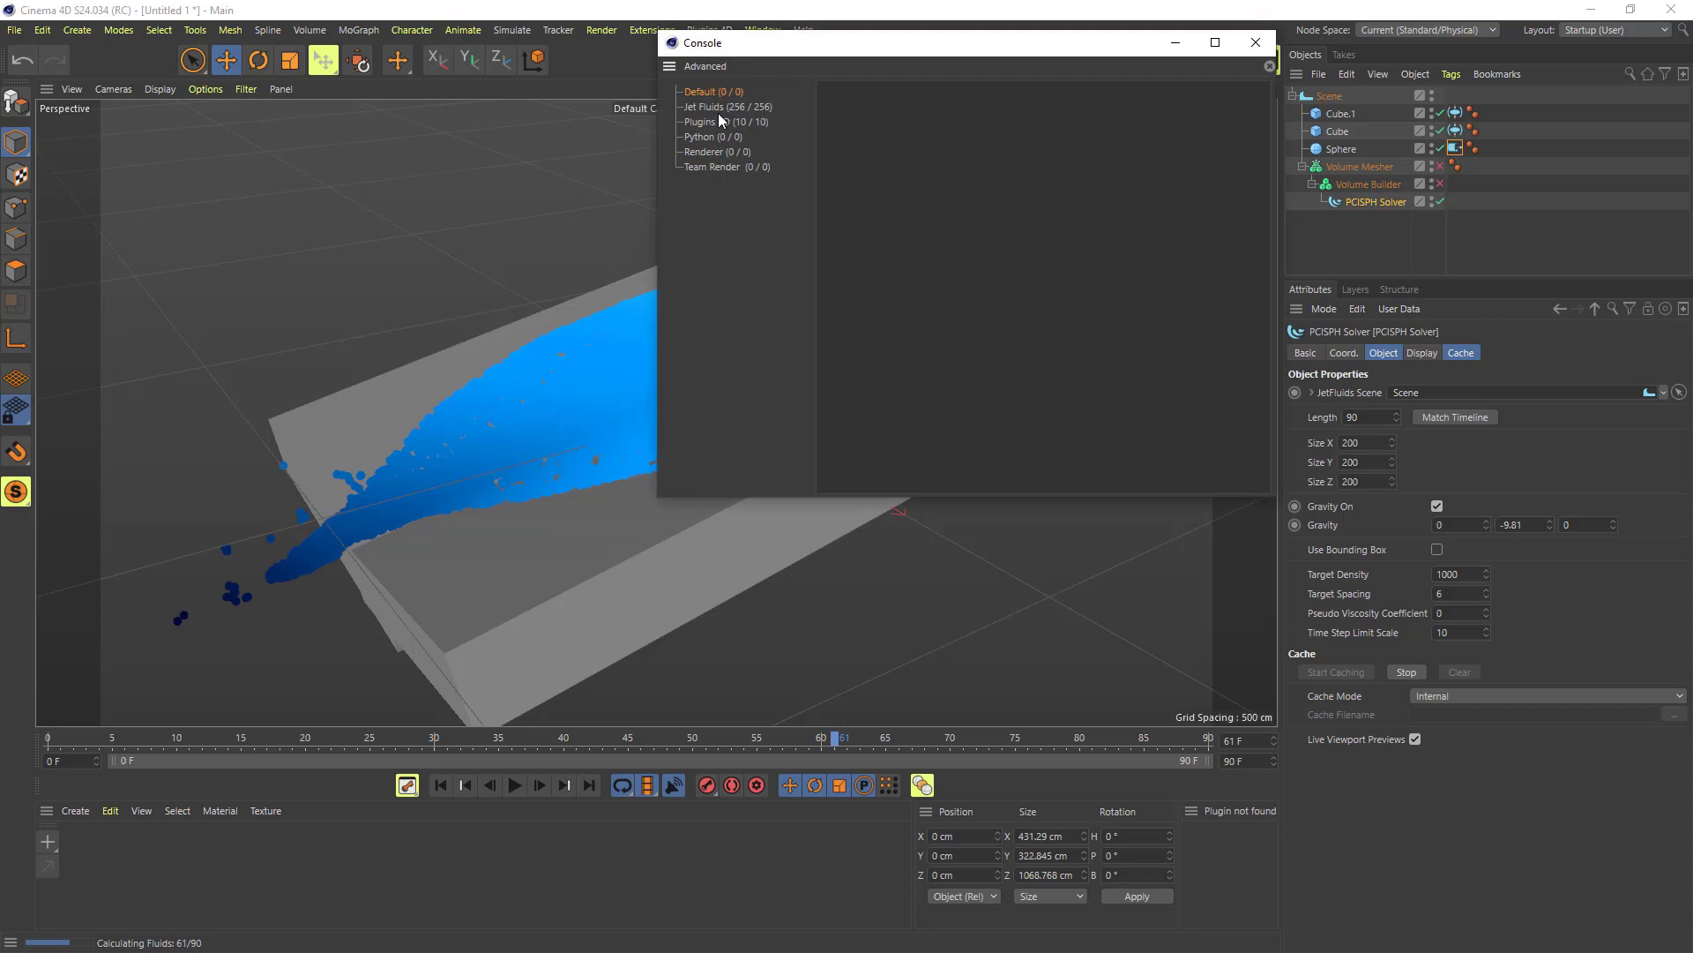
pyautogui.click(720, 107)
pyautogui.moveTo(862, 47); pyautogui.dragTo(395, 73)
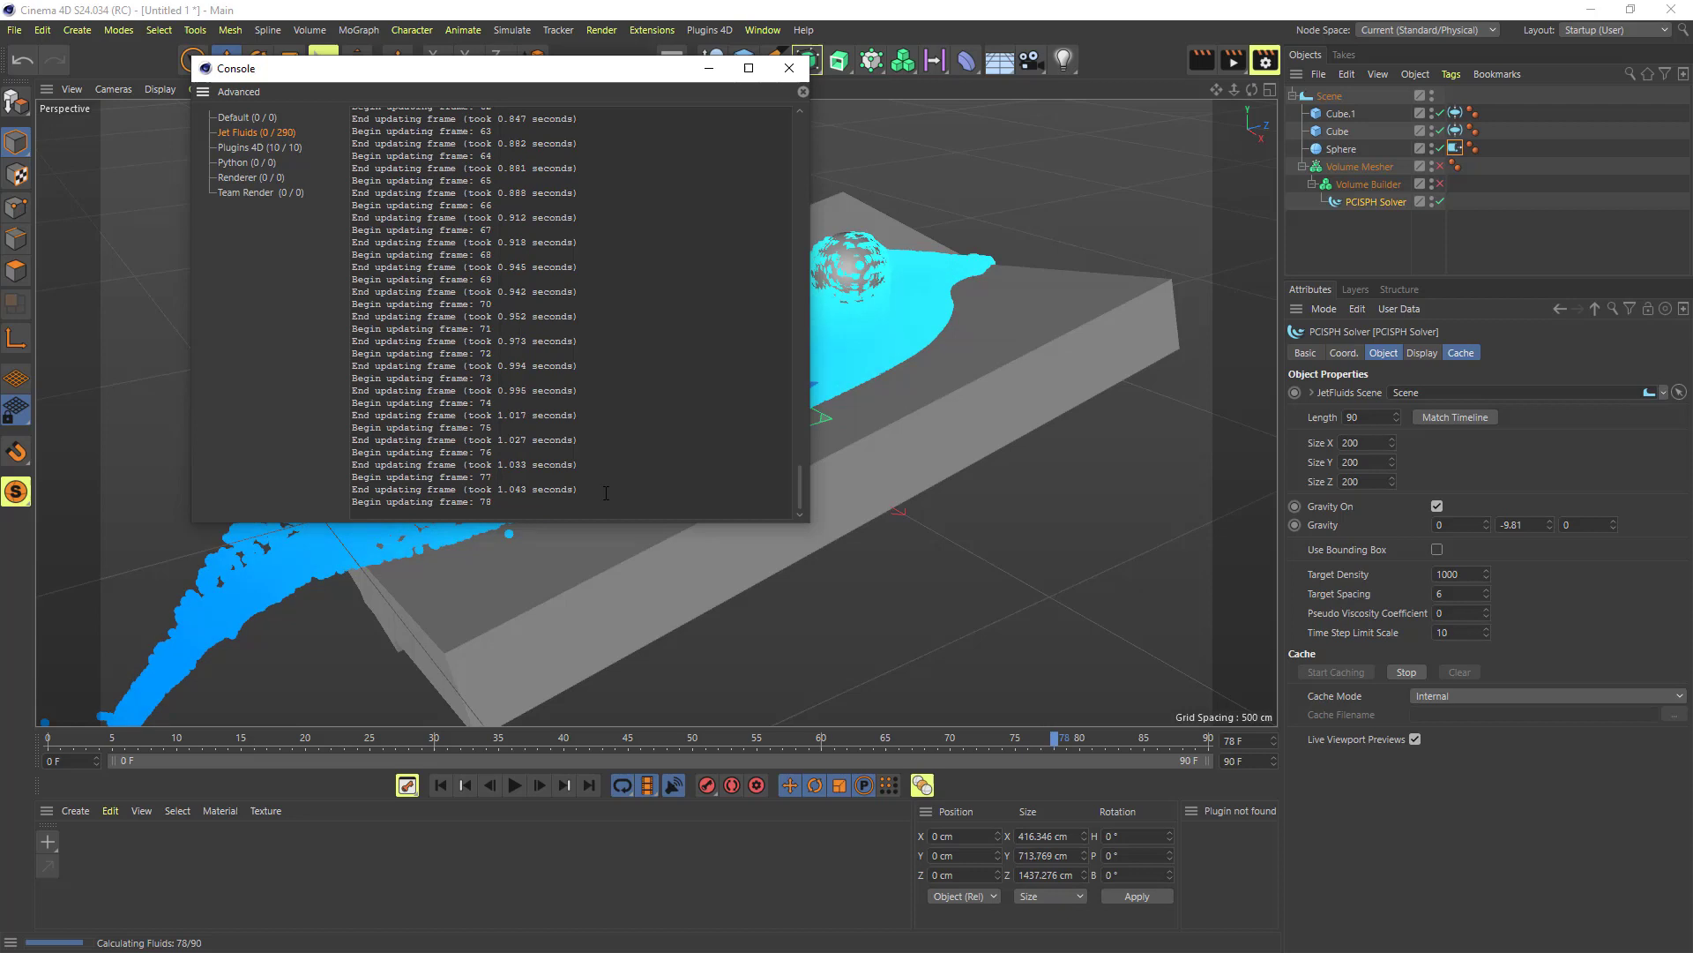
pyautogui.moveTo(566, 78); pyautogui.dragTo(447, 44)
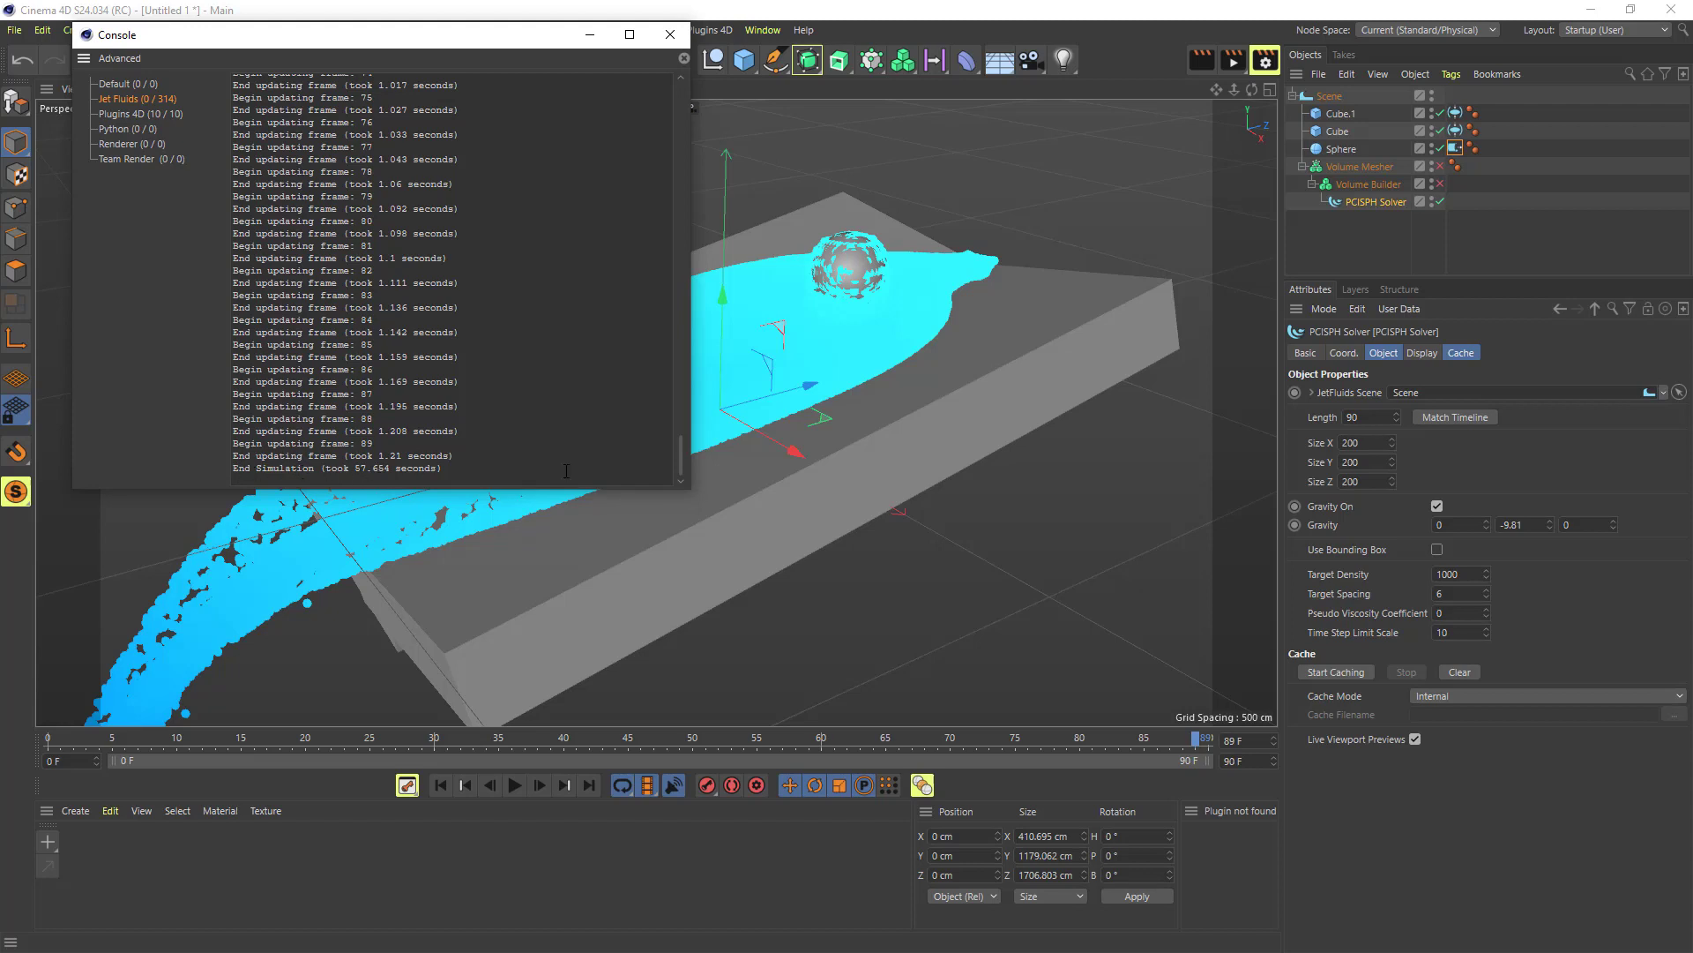
# Close the Console, rewind to frame 10, and play back the cached fluid
pyautogui.click(670, 35)
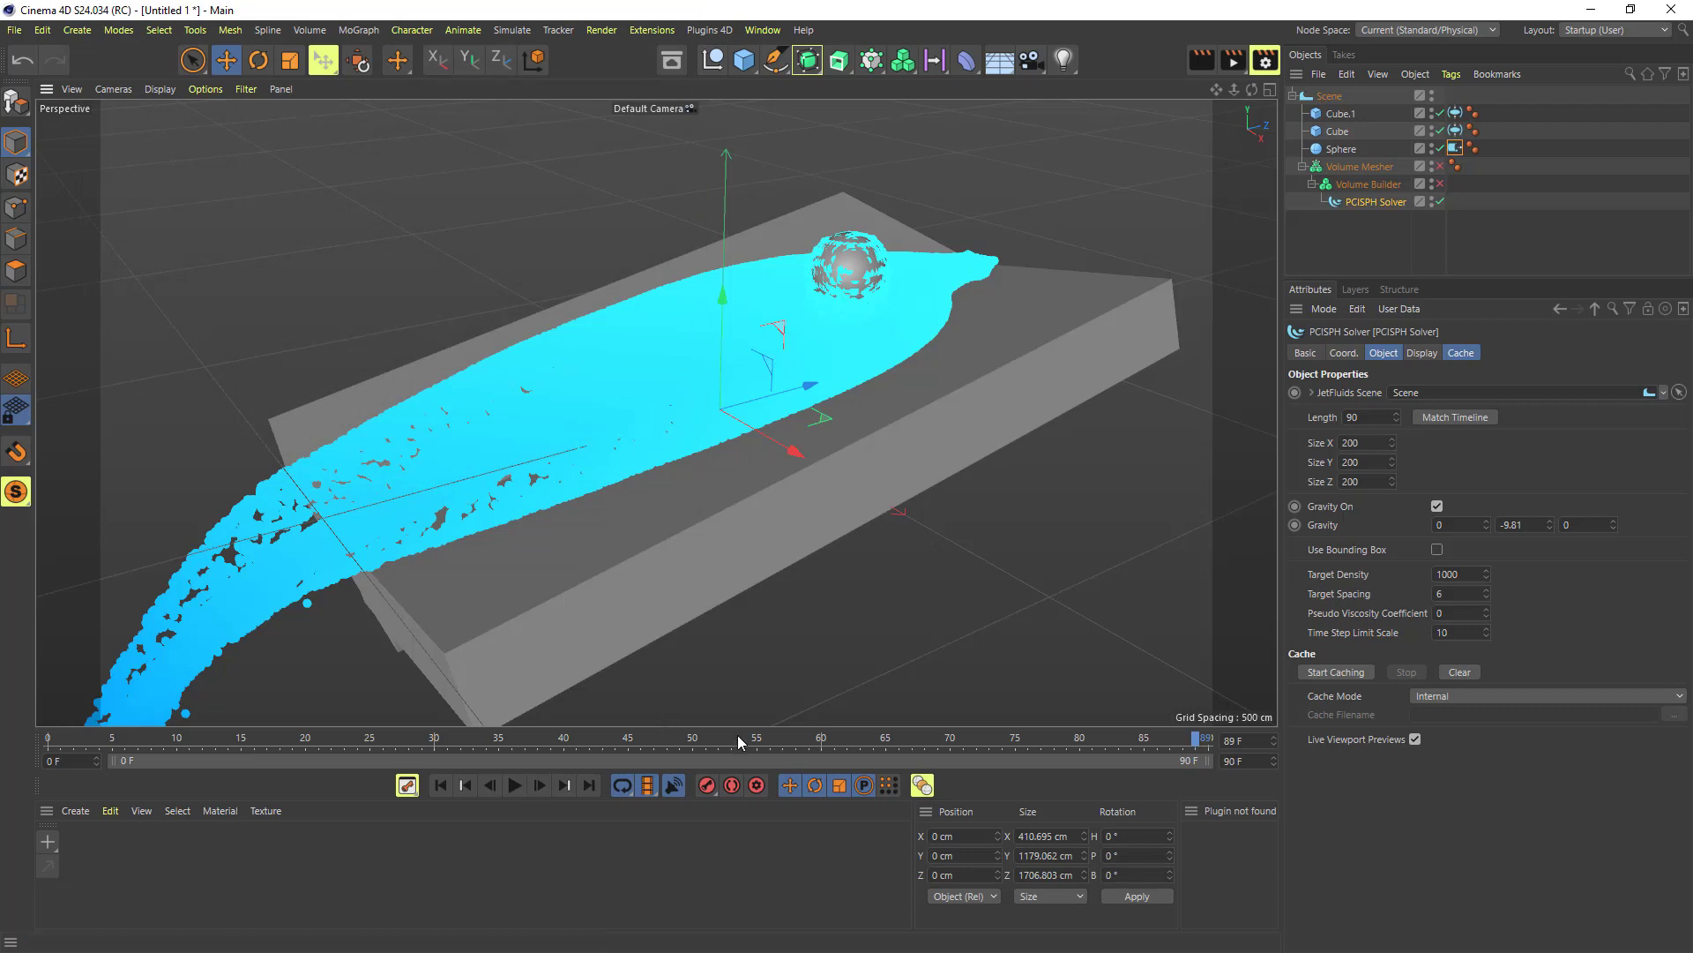
pyautogui.moveTo(746, 741); pyautogui.dragTo(178, 742)
pyautogui.click(516, 789)
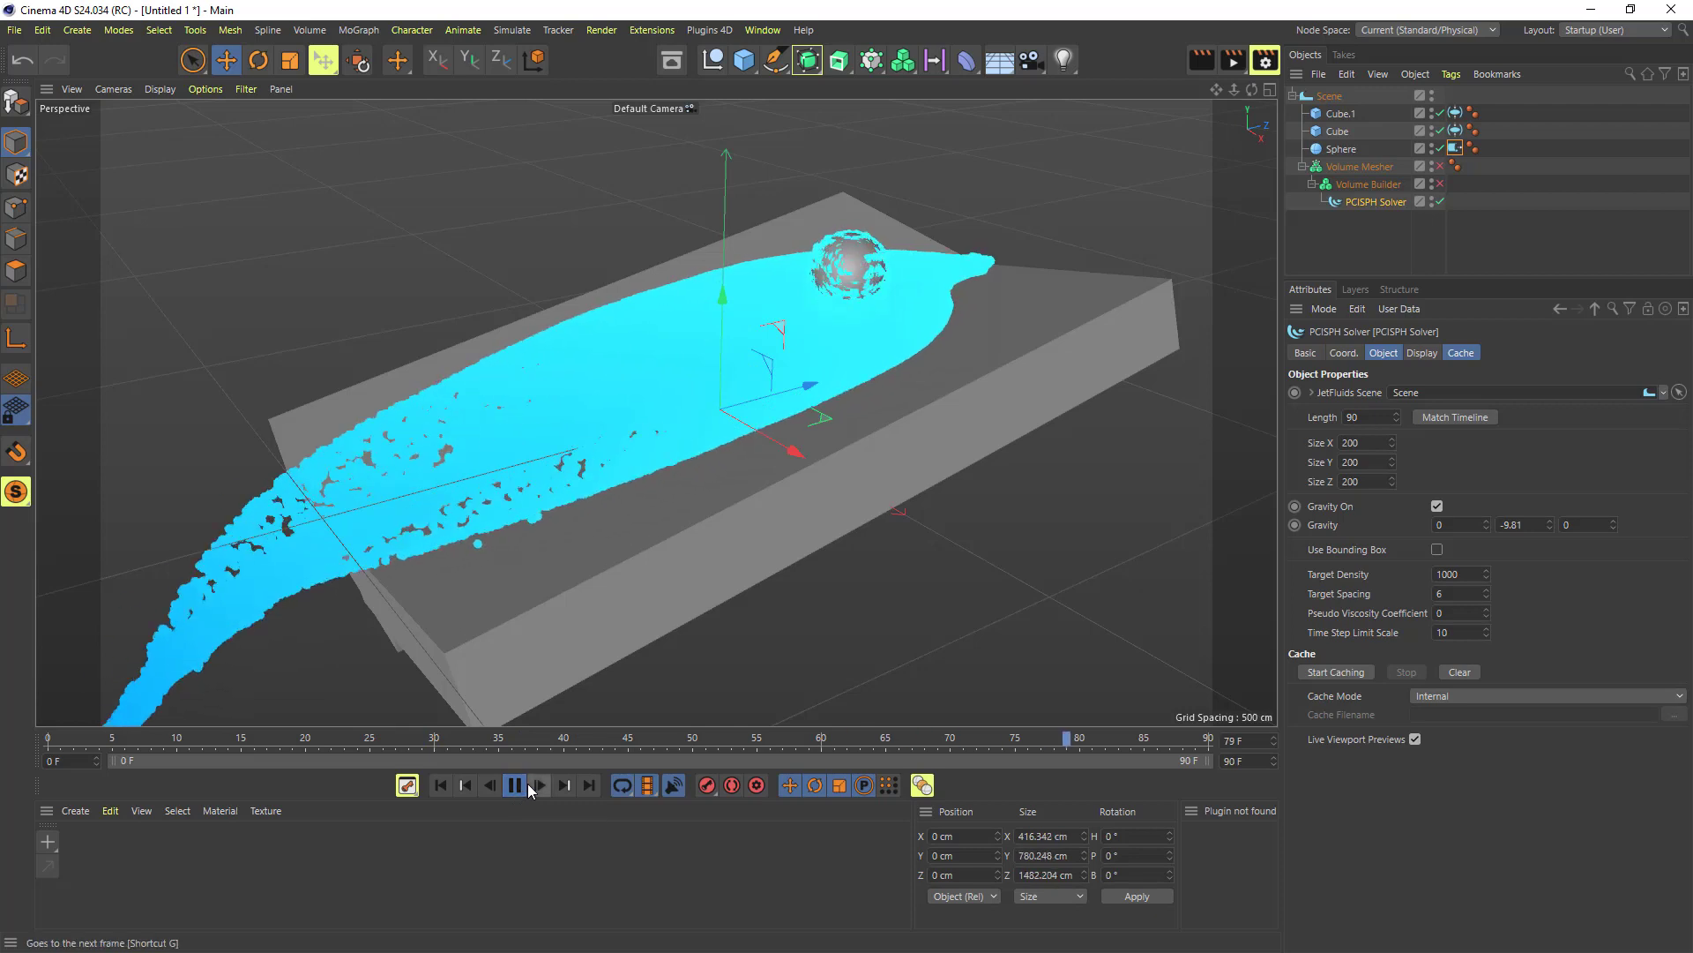
pyautogui.press('F8')
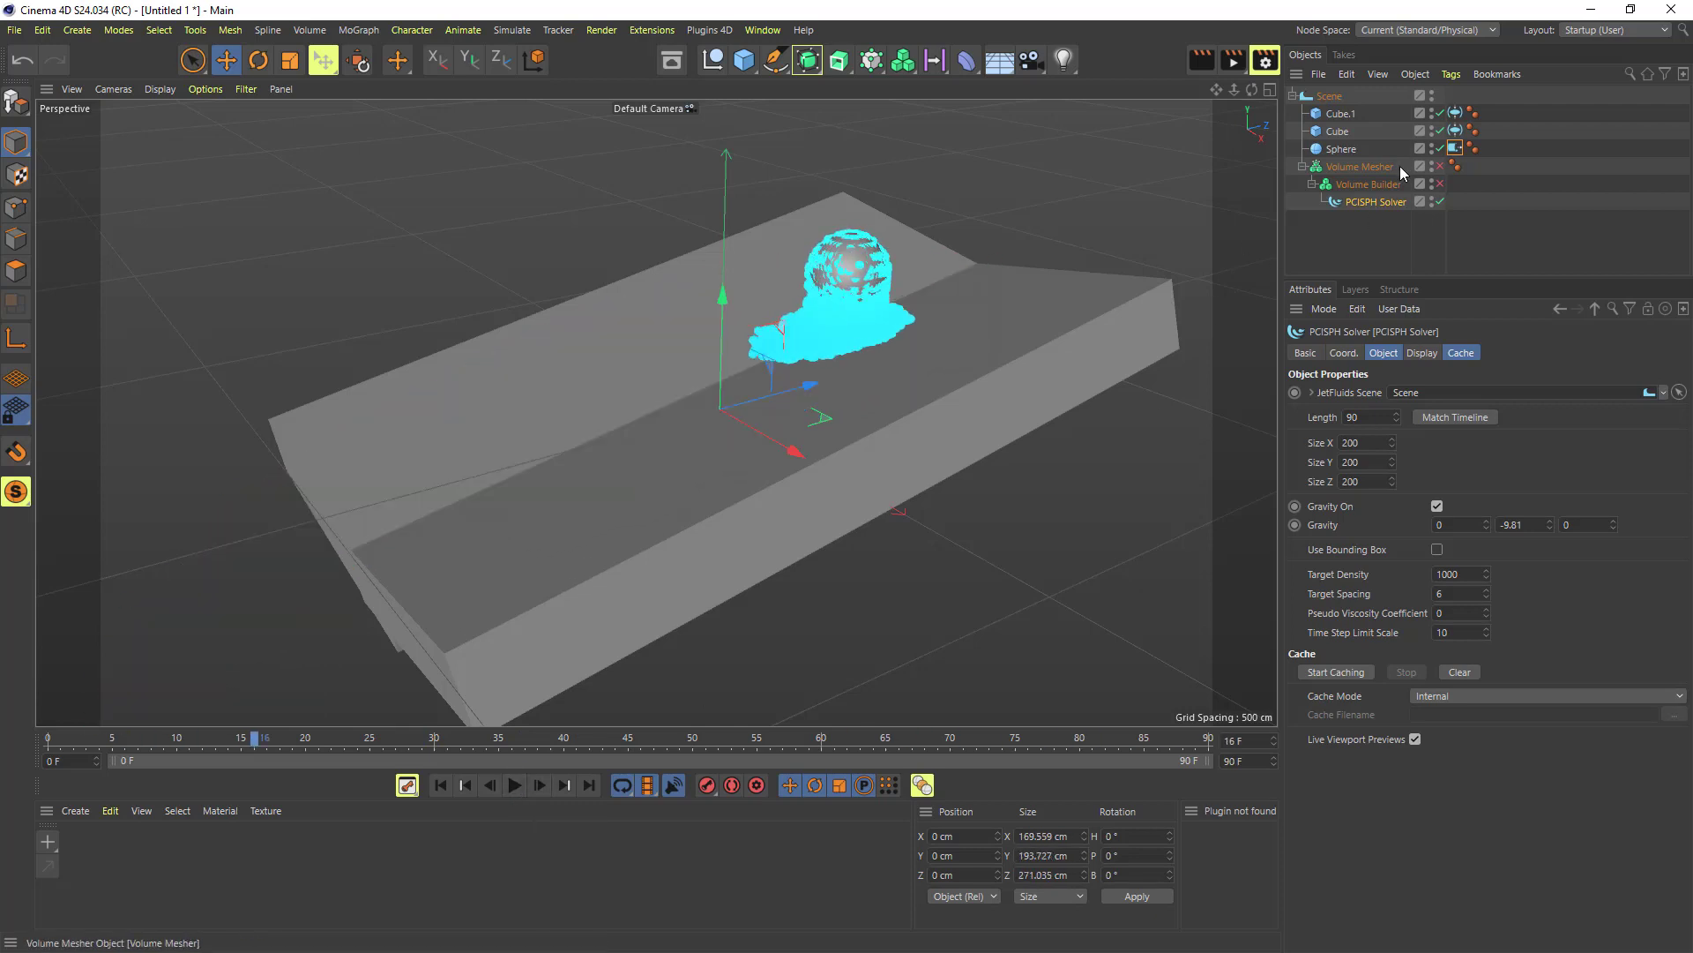
# Scrub to frame 76 and frame the liquid pouring off the slab's lower end
pyautogui.scroll(-4, 794, 362)
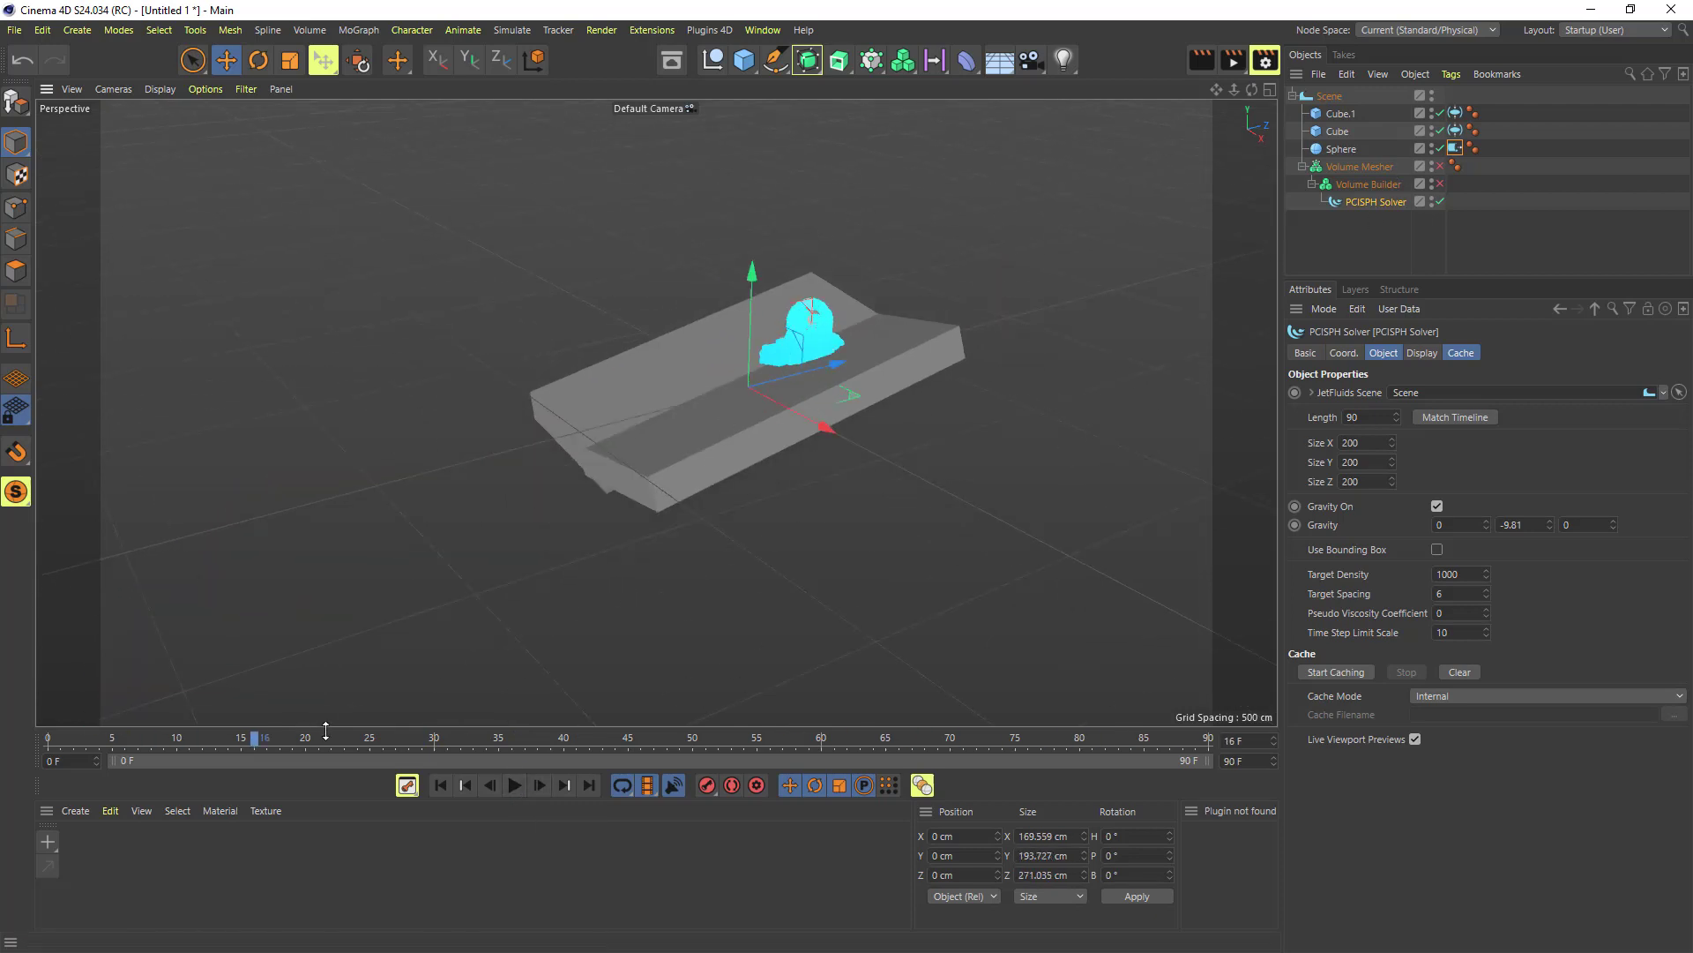
pyautogui.moveTo(256, 741); pyautogui.dragTo(1166, 746)
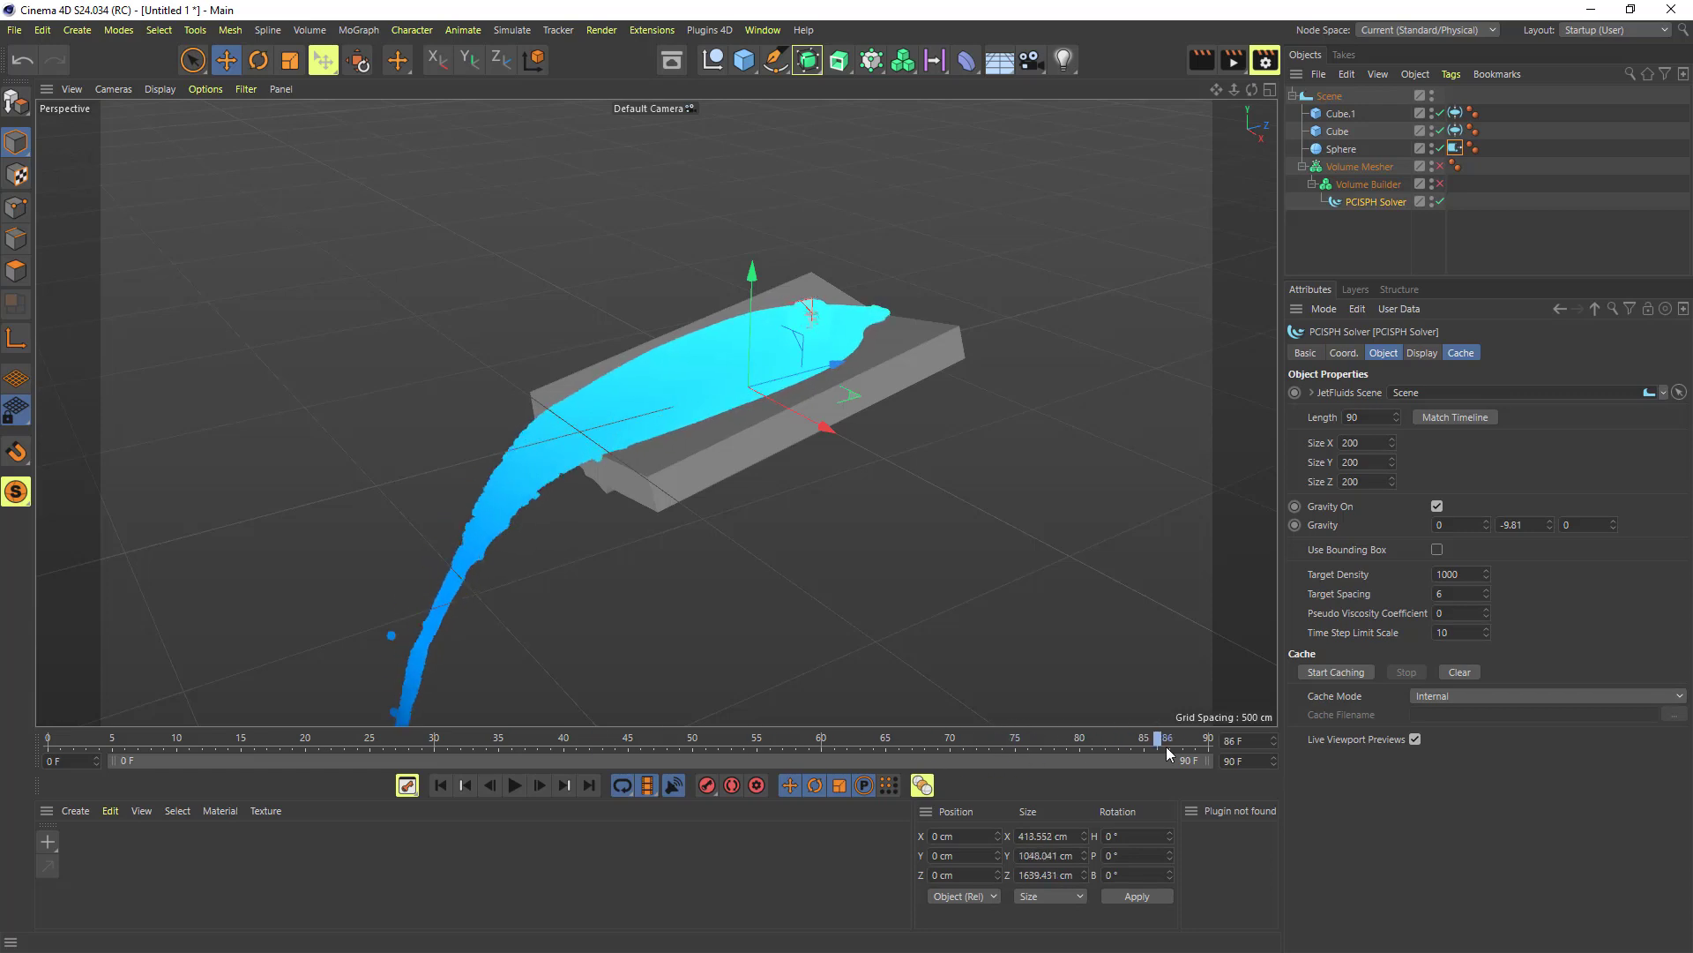
pyautogui.scroll(-2, 966, 537)
pyautogui.moveTo(1216, 89); pyautogui.dragTo(1210, 62)
pyautogui.moveTo(1169, 741)
pyautogui.mouseDown()
pyautogui.moveTo(1224, 746)
pyautogui.moveTo(1197, 745)
pyautogui.mouseUp()
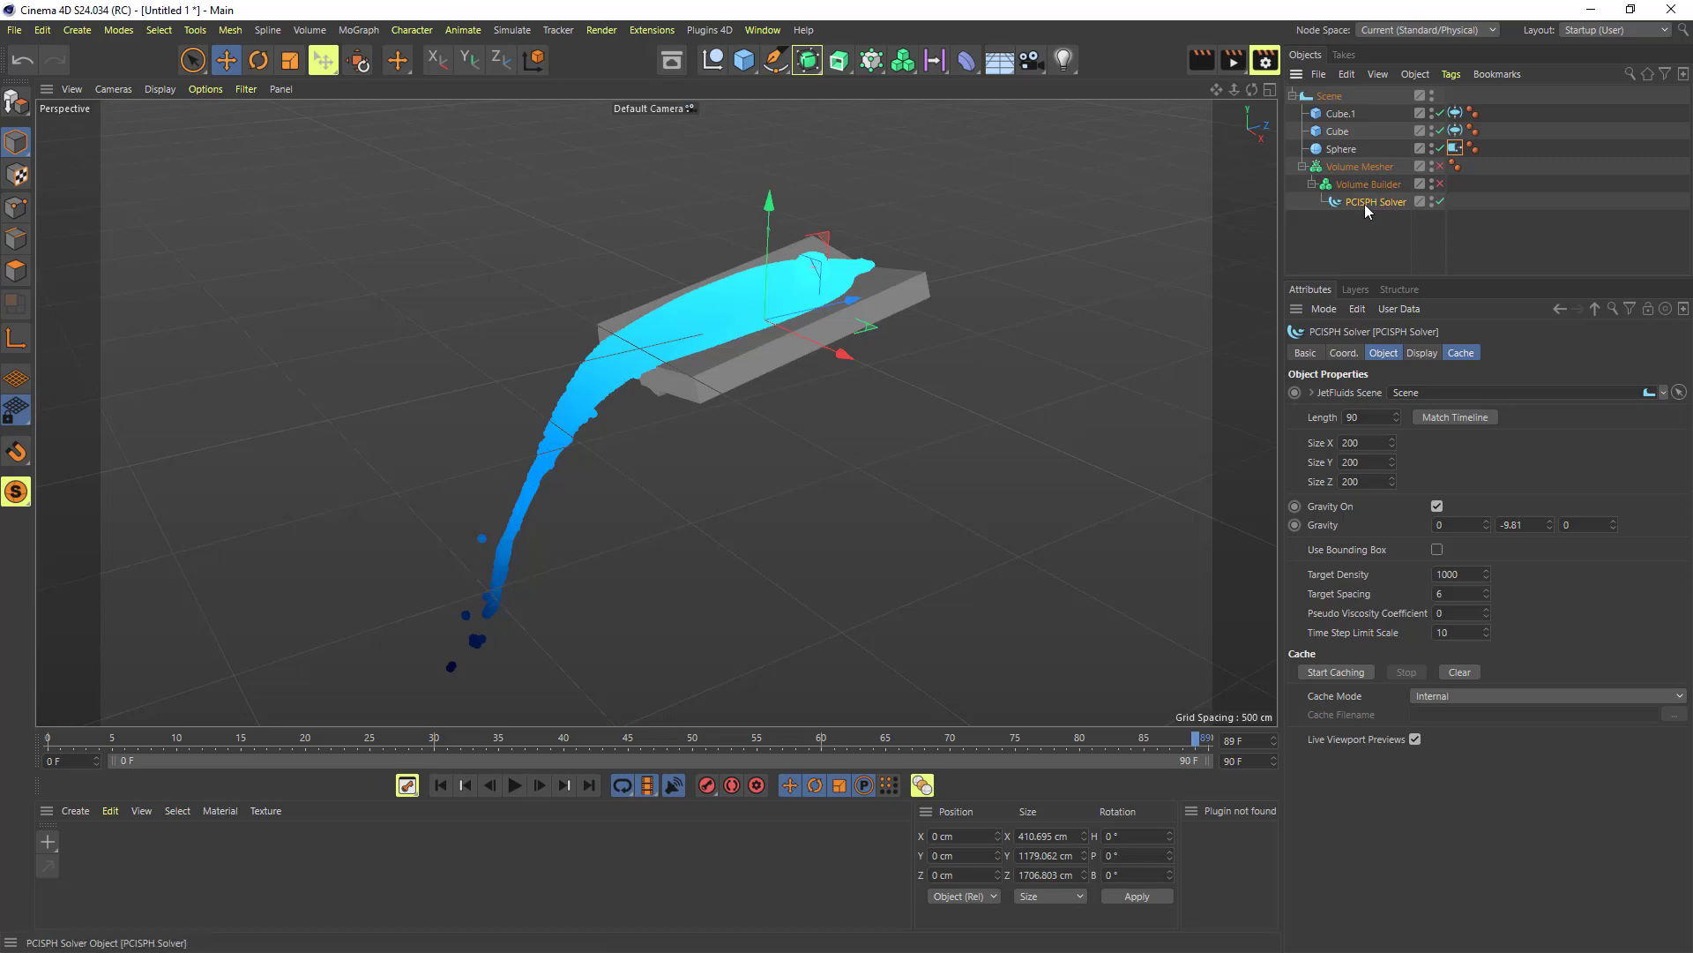
# Apply the Full Colors gradient preset to the PCISPH Solver's Particle Color display
pyautogui.click(1419, 352)
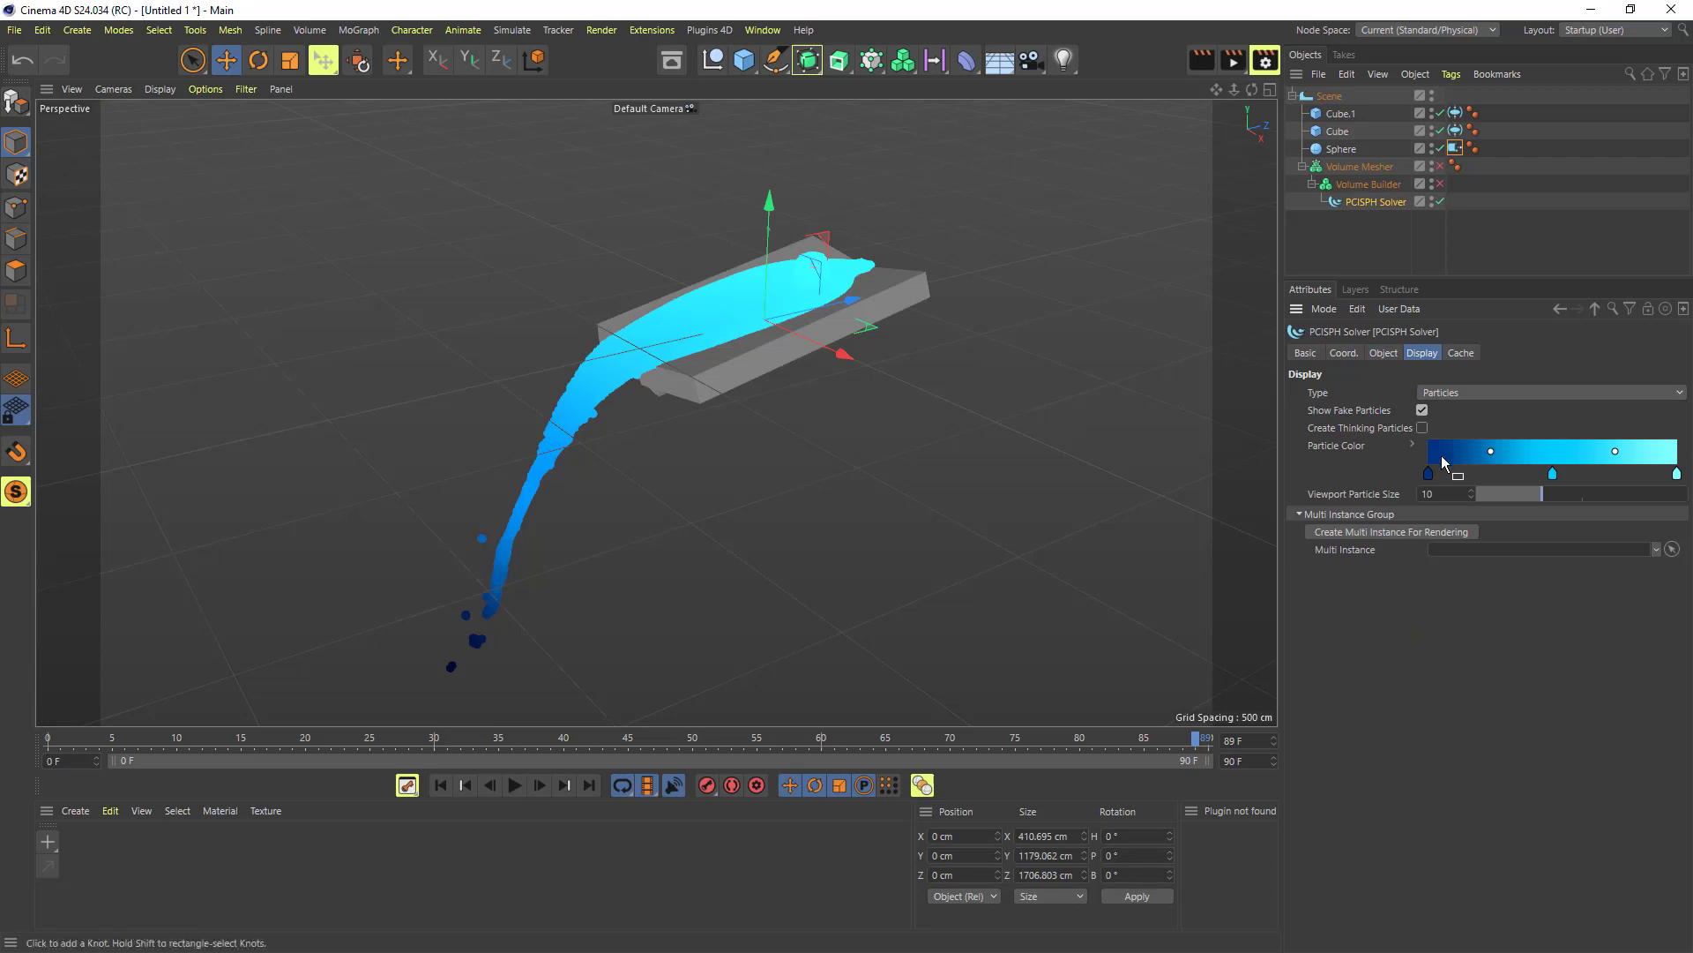
pyautogui.click(1415, 446)
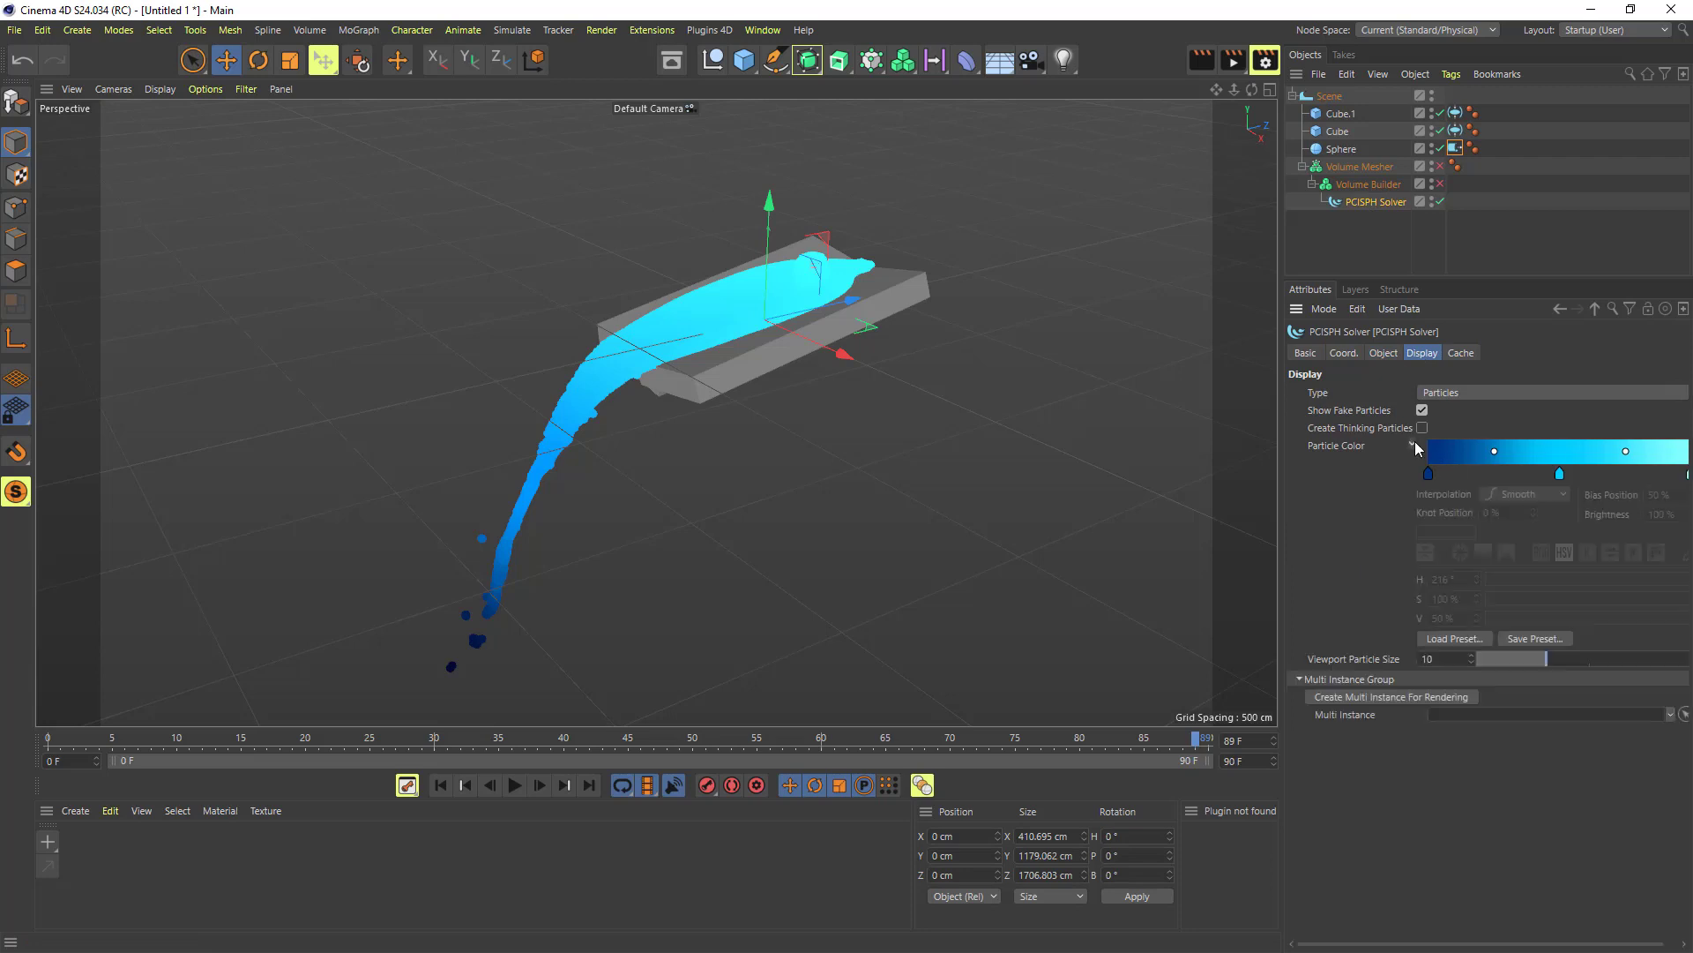
pyautogui.click(1443, 635)
pyautogui.click(1159, 592)
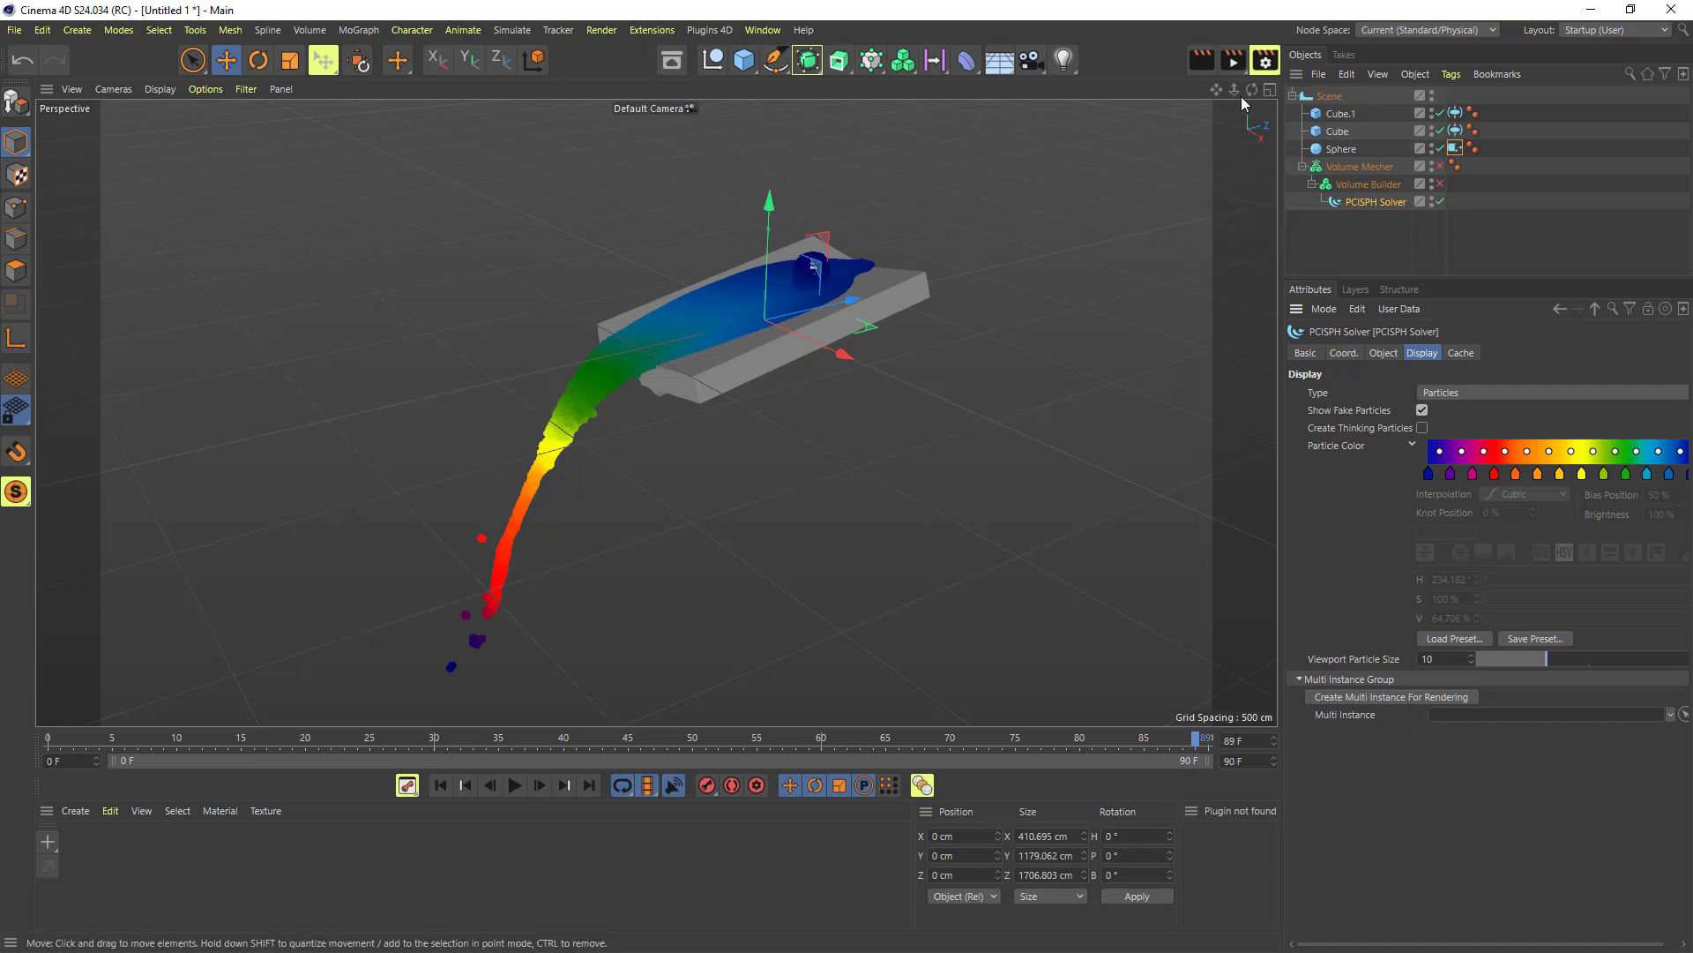
pyautogui.moveTo(1252, 89); pyautogui.dragTo(800, 277)
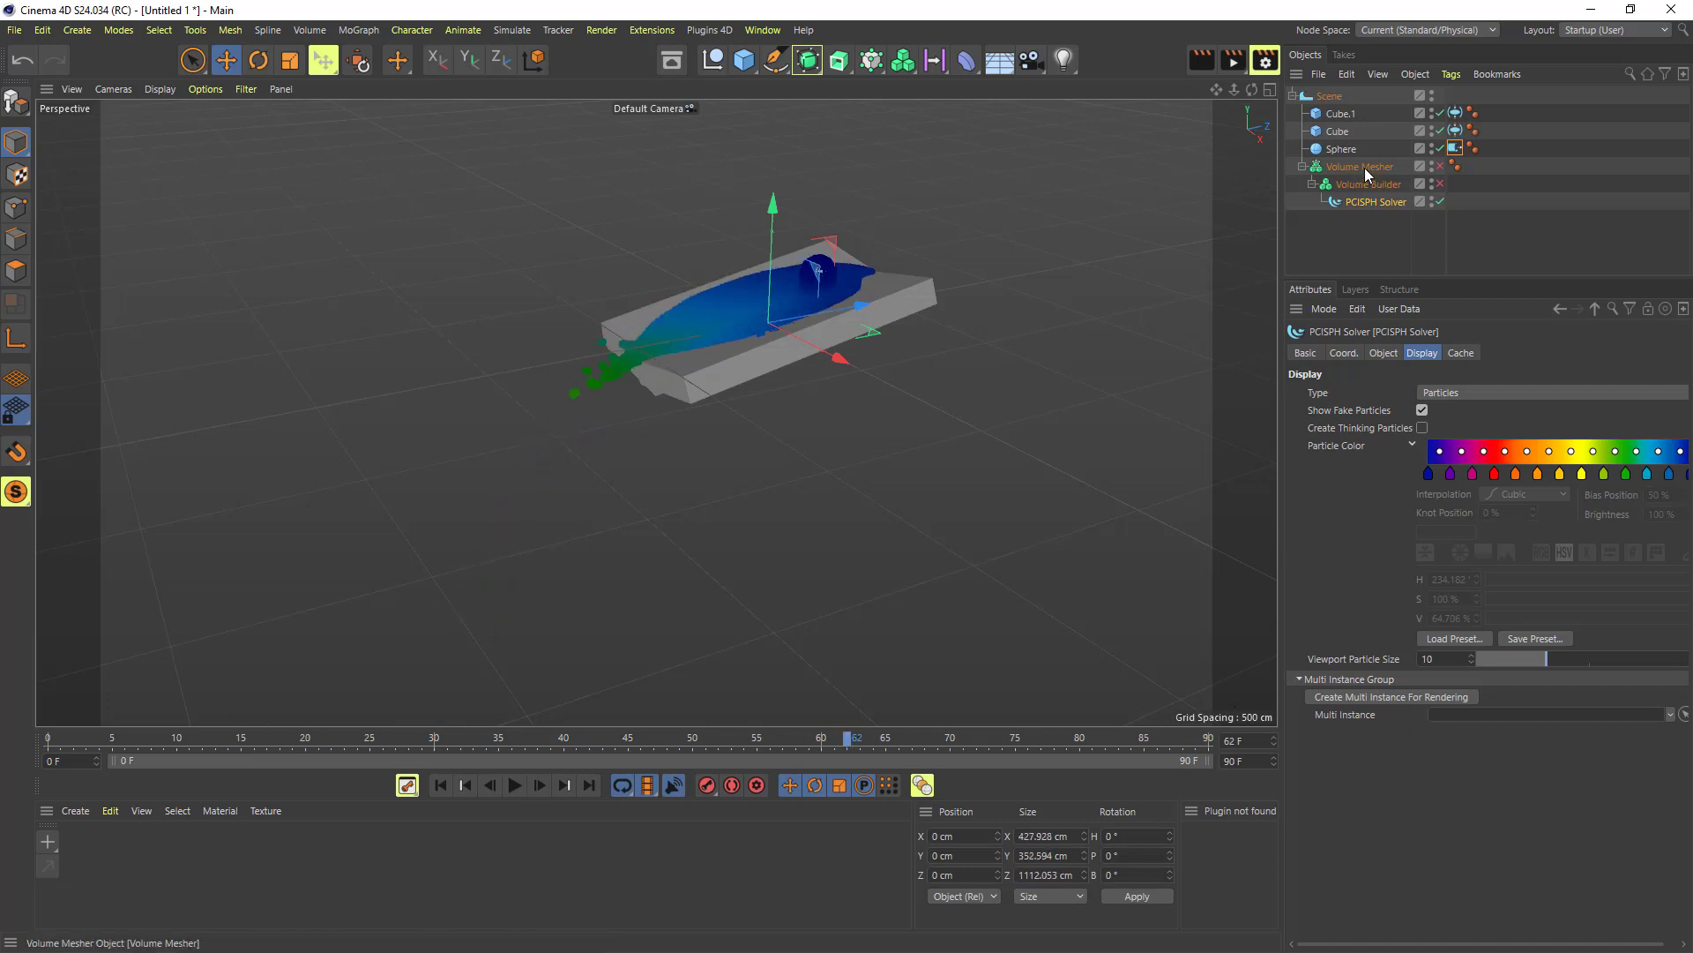
# Re-enable the Volume Builder and Volume Mesher to mesh the liquid, then scrub back to frame 53
pyautogui.click(1439, 184)
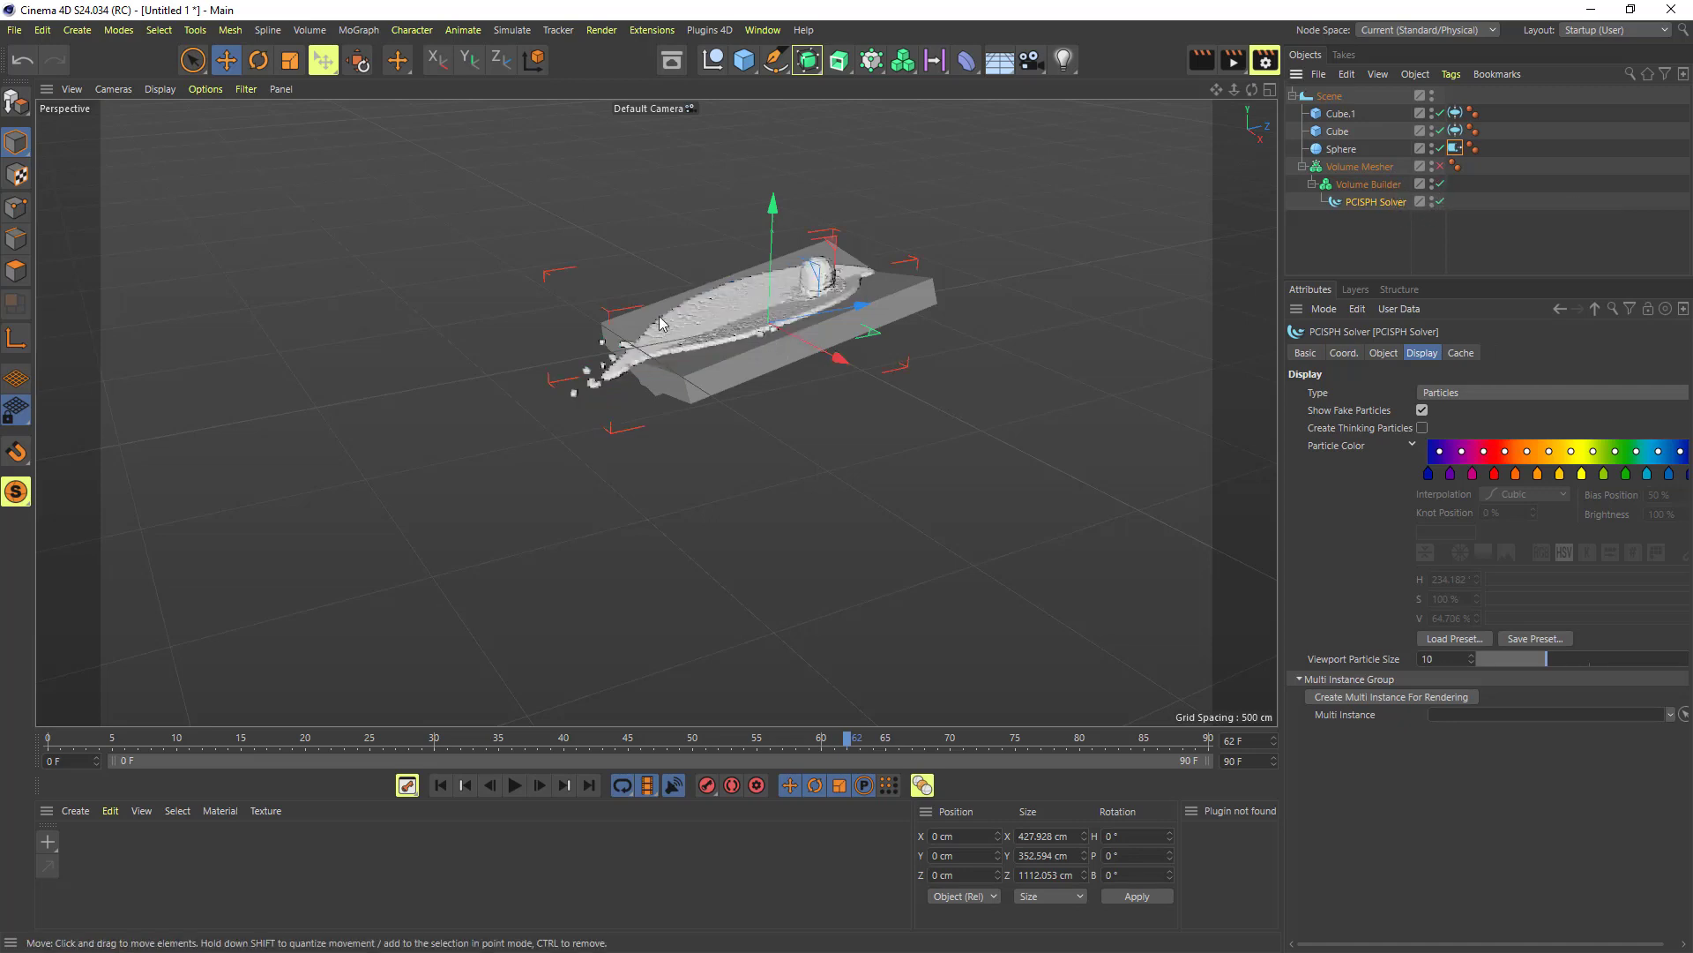
pyautogui.scroll(6, 755, 320)
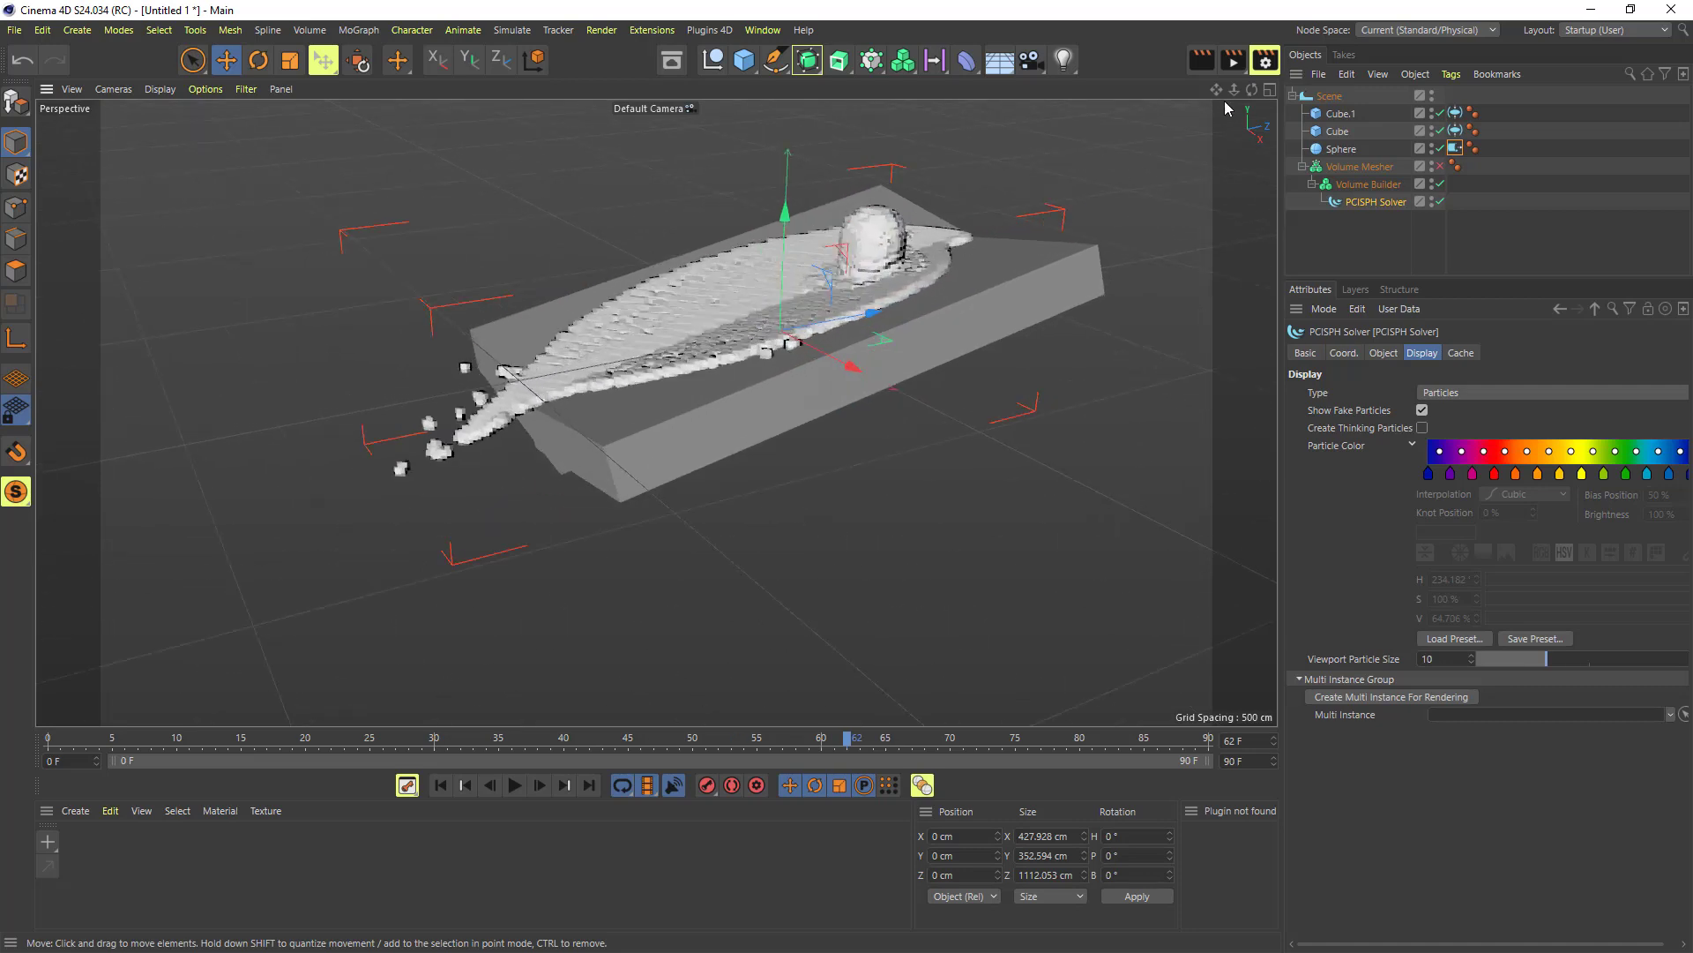
pyautogui.moveTo(1216, 89); pyautogui.dragTo(1110, 135)
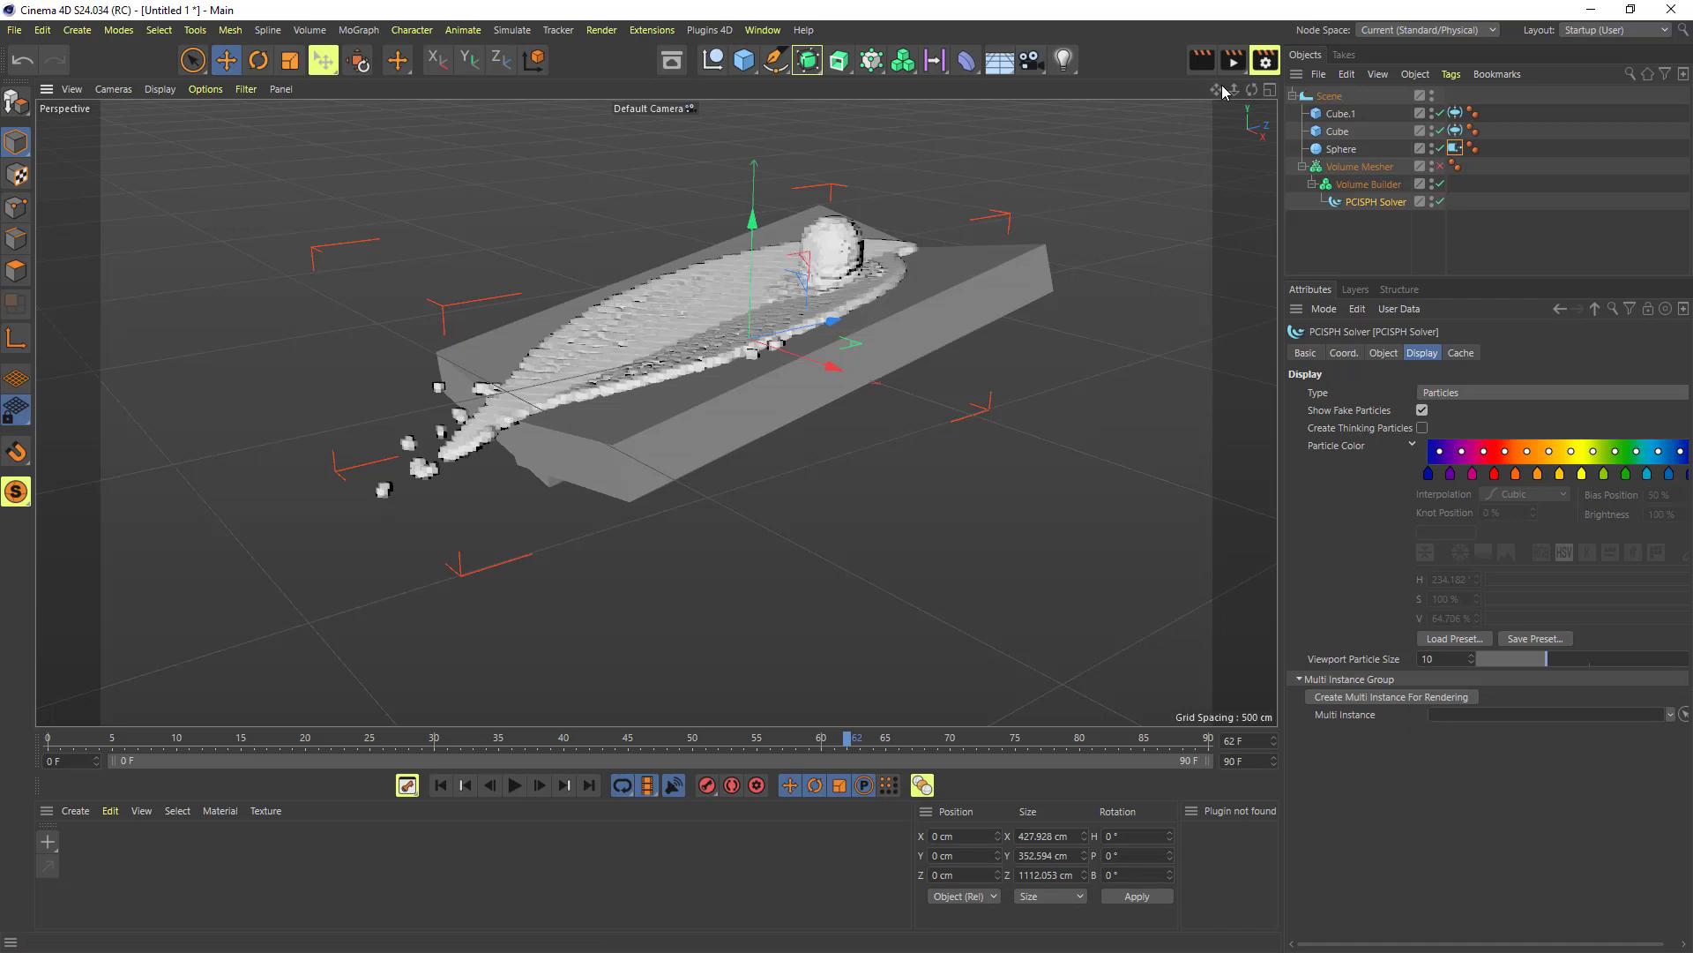
pyautogui.moveTo(1220, 87)
pyautogui.mouseDown()
pyautogui.moveTo(1171, 108)
pyautogui.moveTo(1224, 94)
pyautogui.mouseUp()
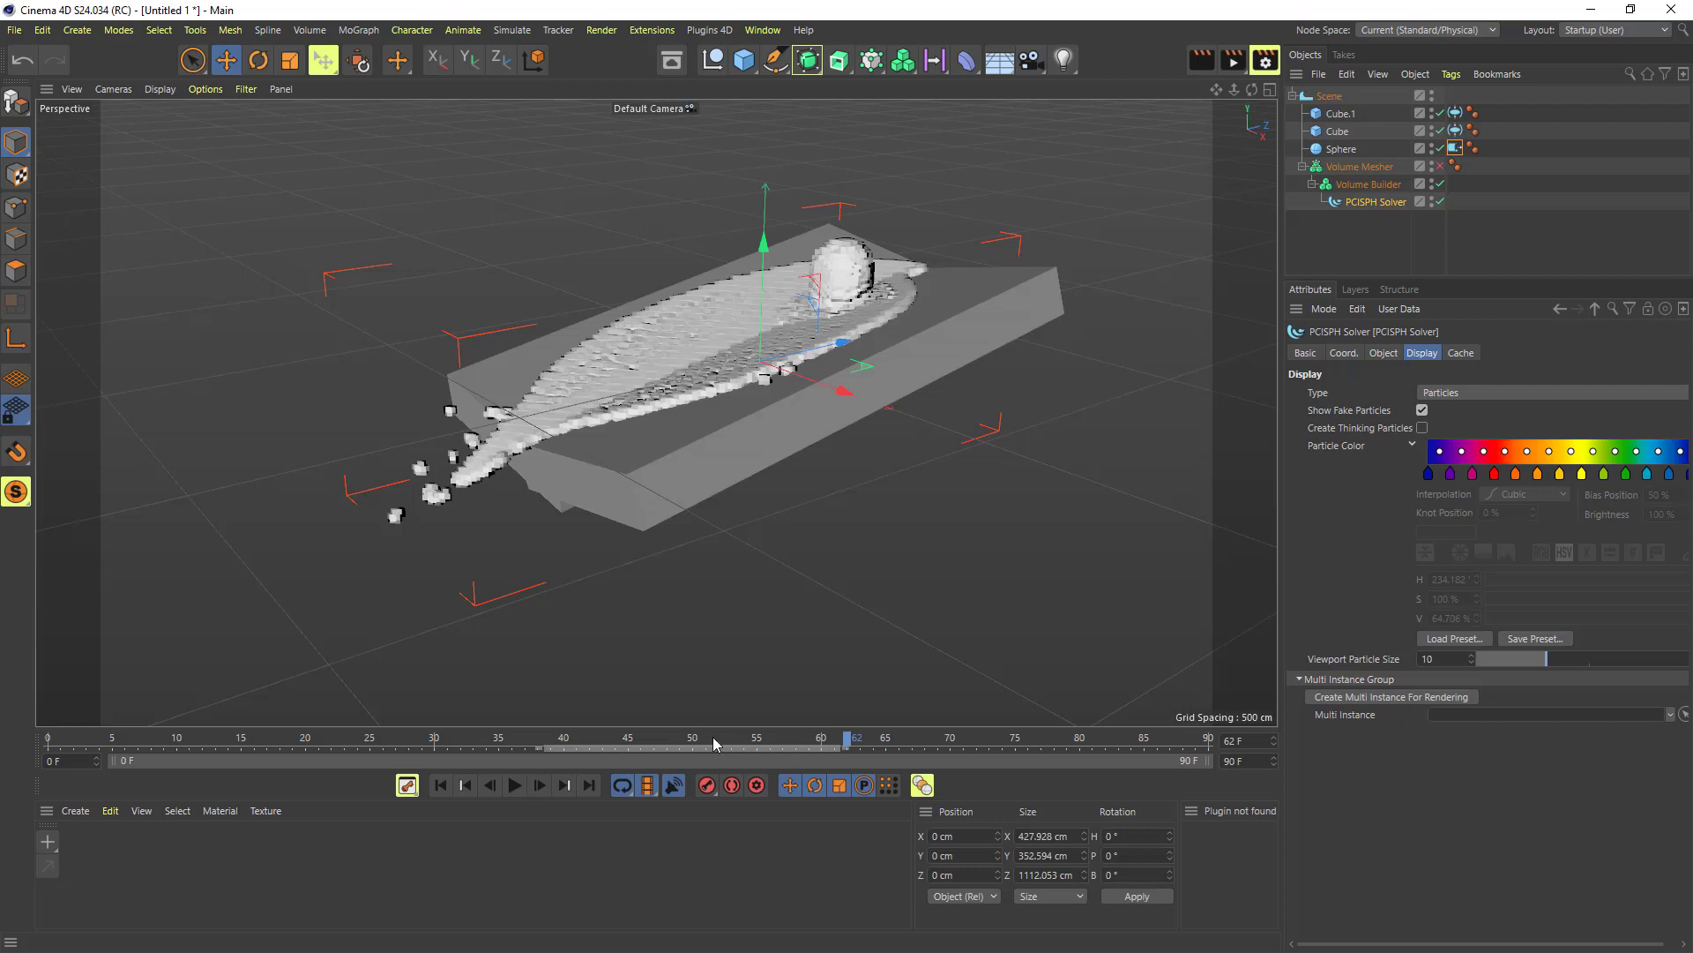
pyautogui.moveTo(715, 744); pyautogui.dragTo(810, 744)
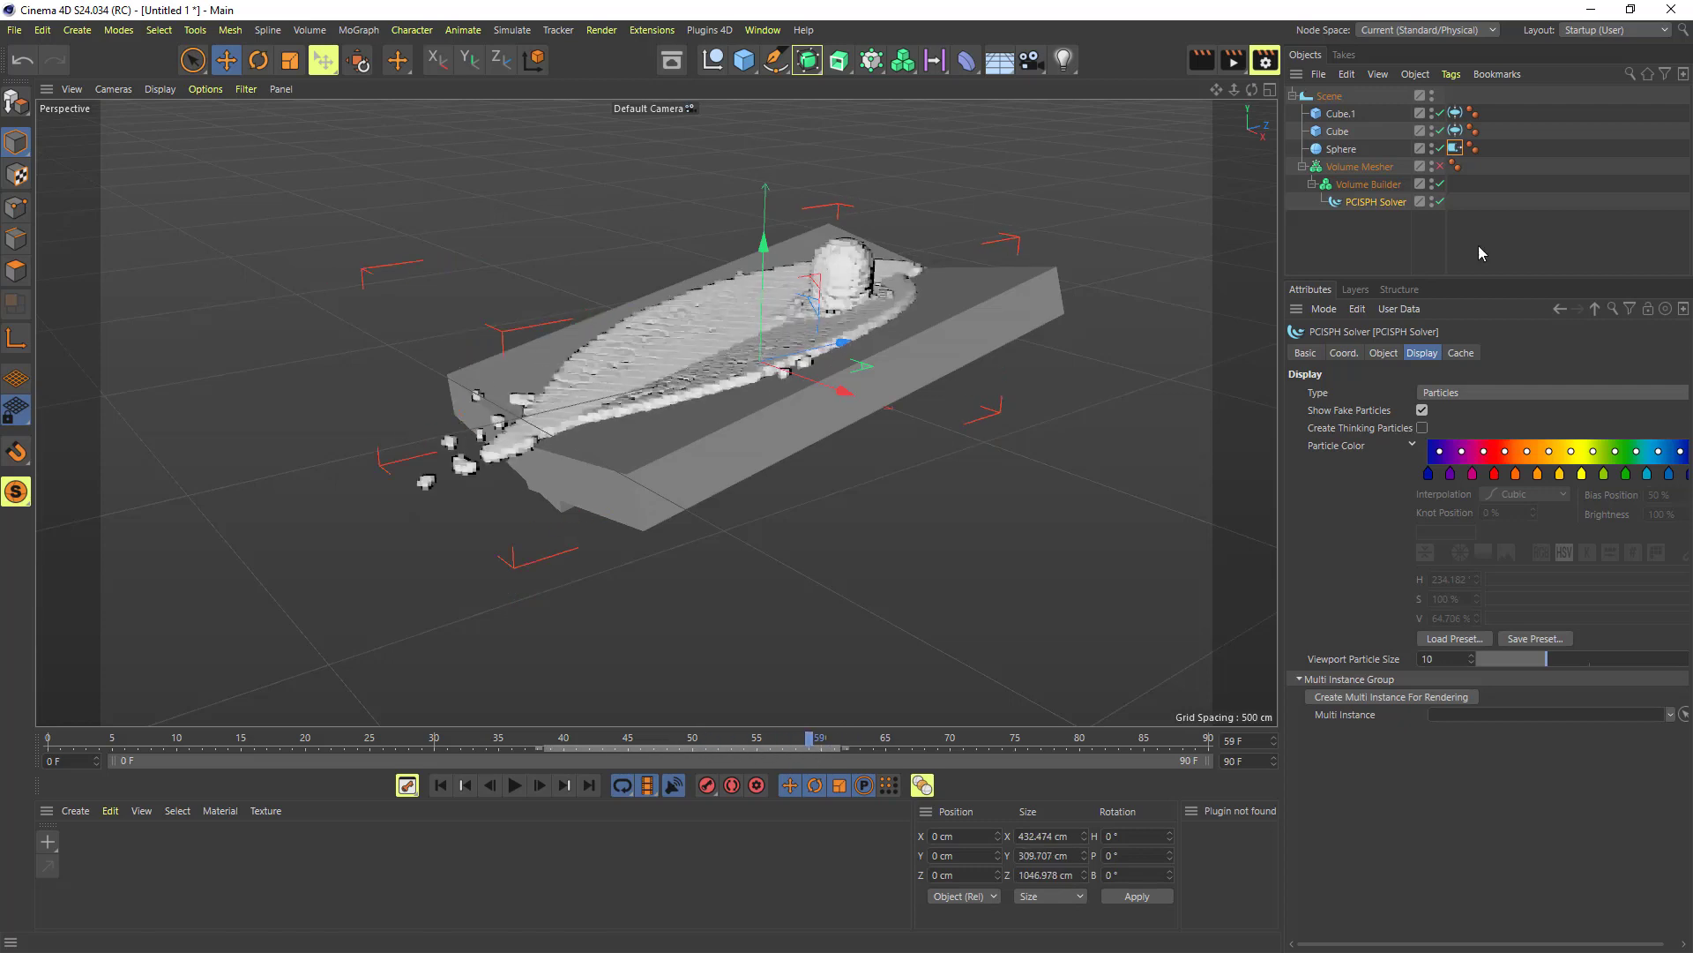
pyautogui.click(1441, 167)
pyautogui.moveTo(423, 744); pyautogui.dragTo(690, 744)
# Create a new material Mat, apply it to the Volume Mesher, and raise saturation to 79% for blue
pyautogui.doubleClick(93, 861)
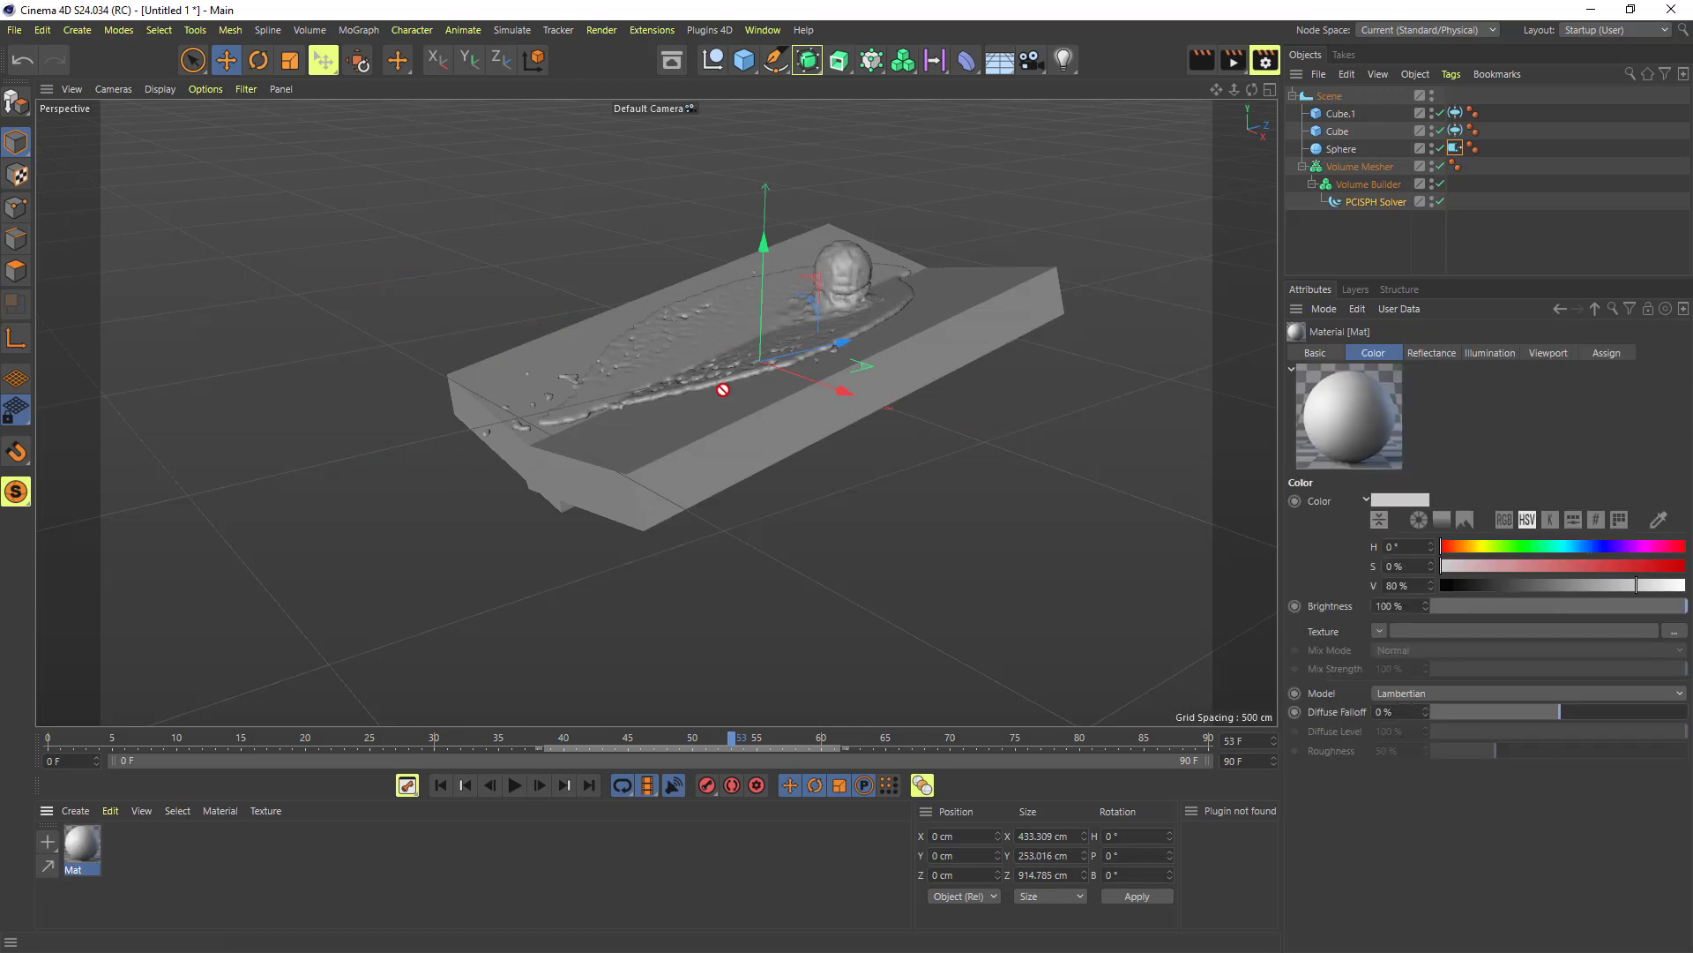
pyautogui.moveTo(723, 389); pyautogui.dragTo(757, 332)
pyautogui.click(1470, 217)
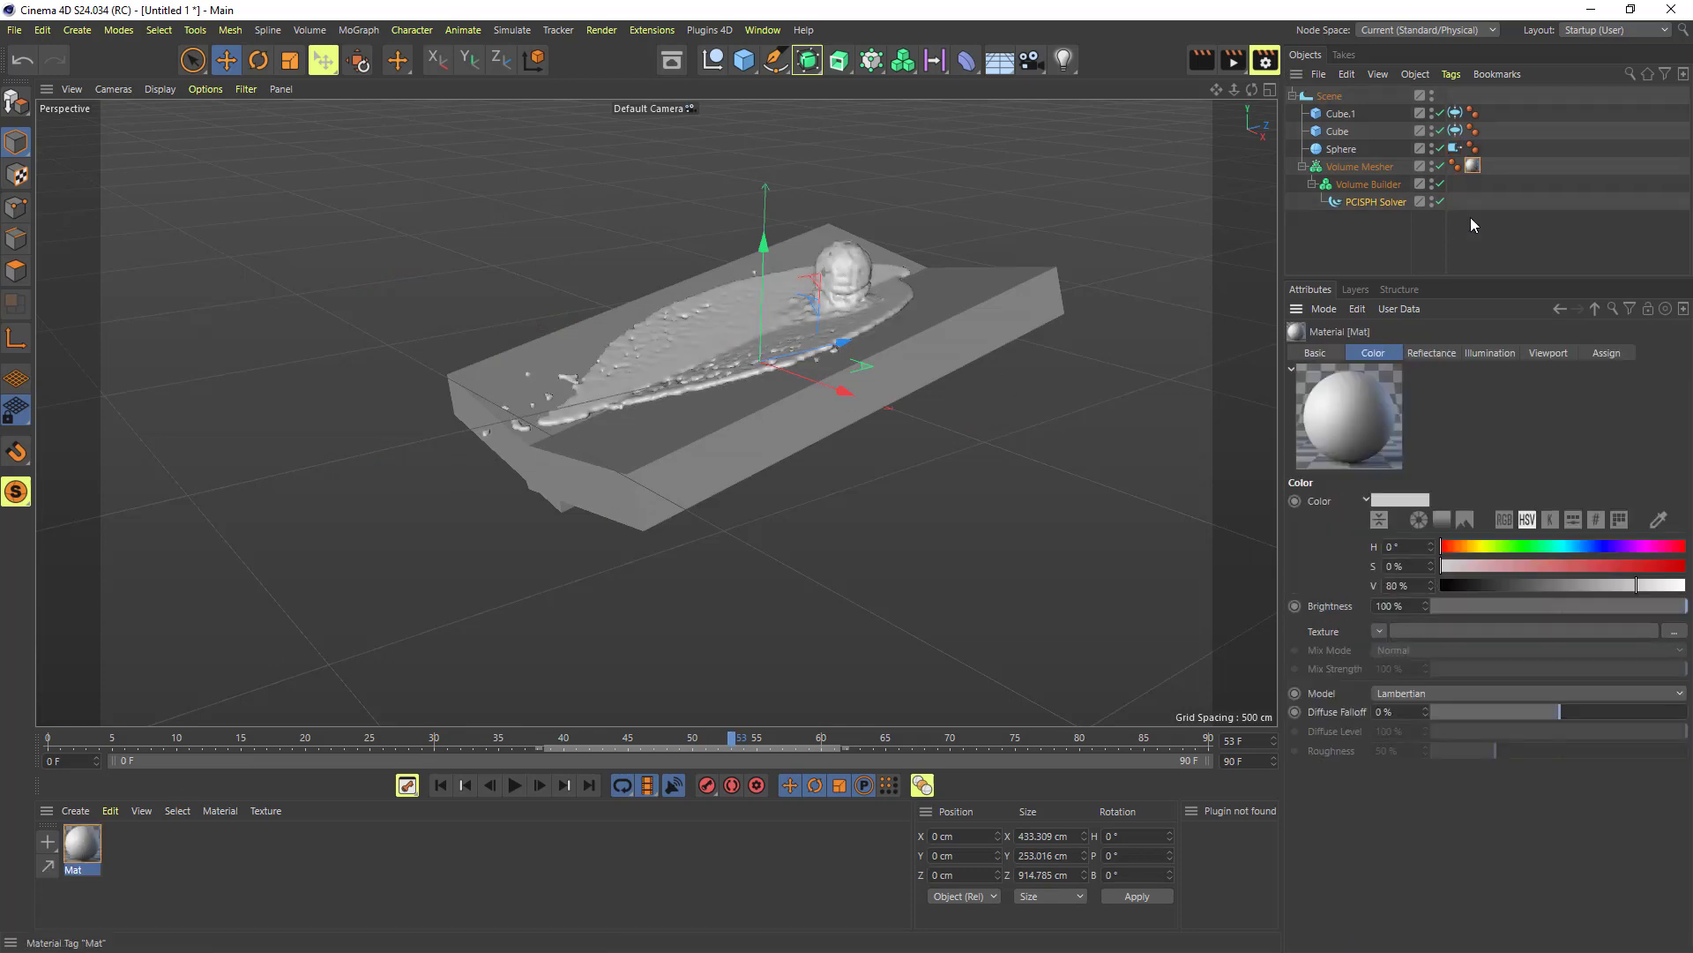
pyautogui.moveTo(1616, 564); pyautogui.dragTo(1575, 547)
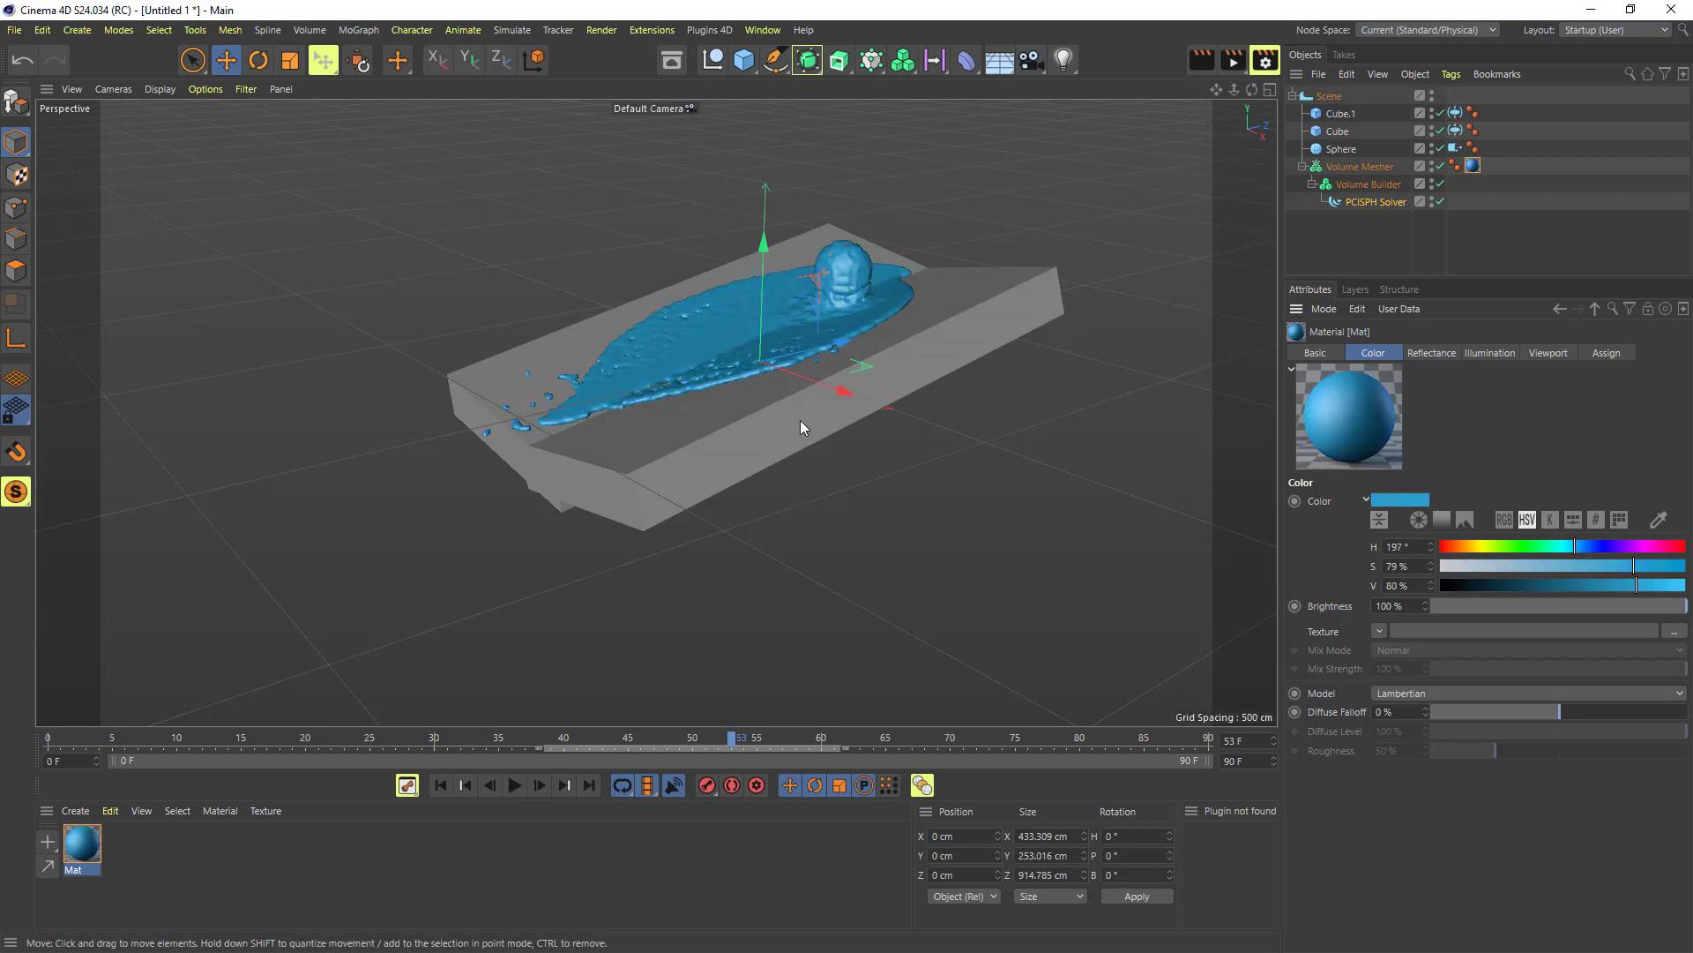
# Advance the simulation to frame 78 and play the animation
pyautogui.scroll(2, 759, 333)
pyautogui.moveTo(731, 740); pyautogui.dragTo(1062, 742)
pyautogui.click(514, 784)
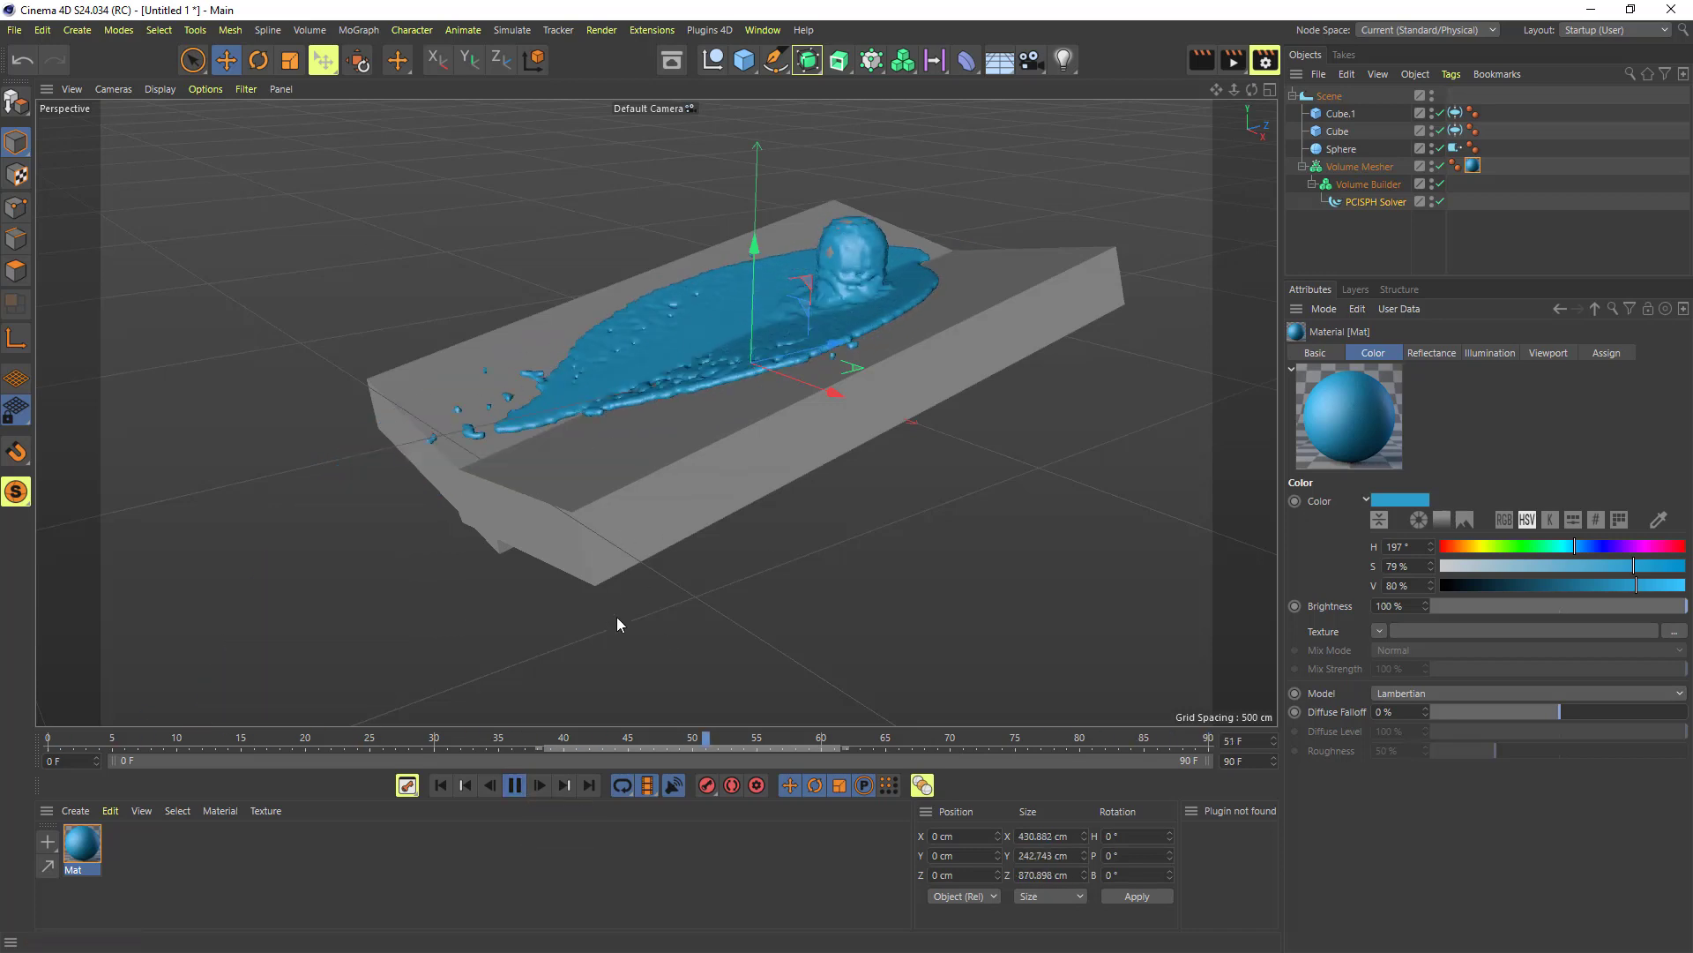
# Add an SDF Close and Open filter with 4 iterations to the Volume Builder and replay
pyautogui.click(1373, 183)
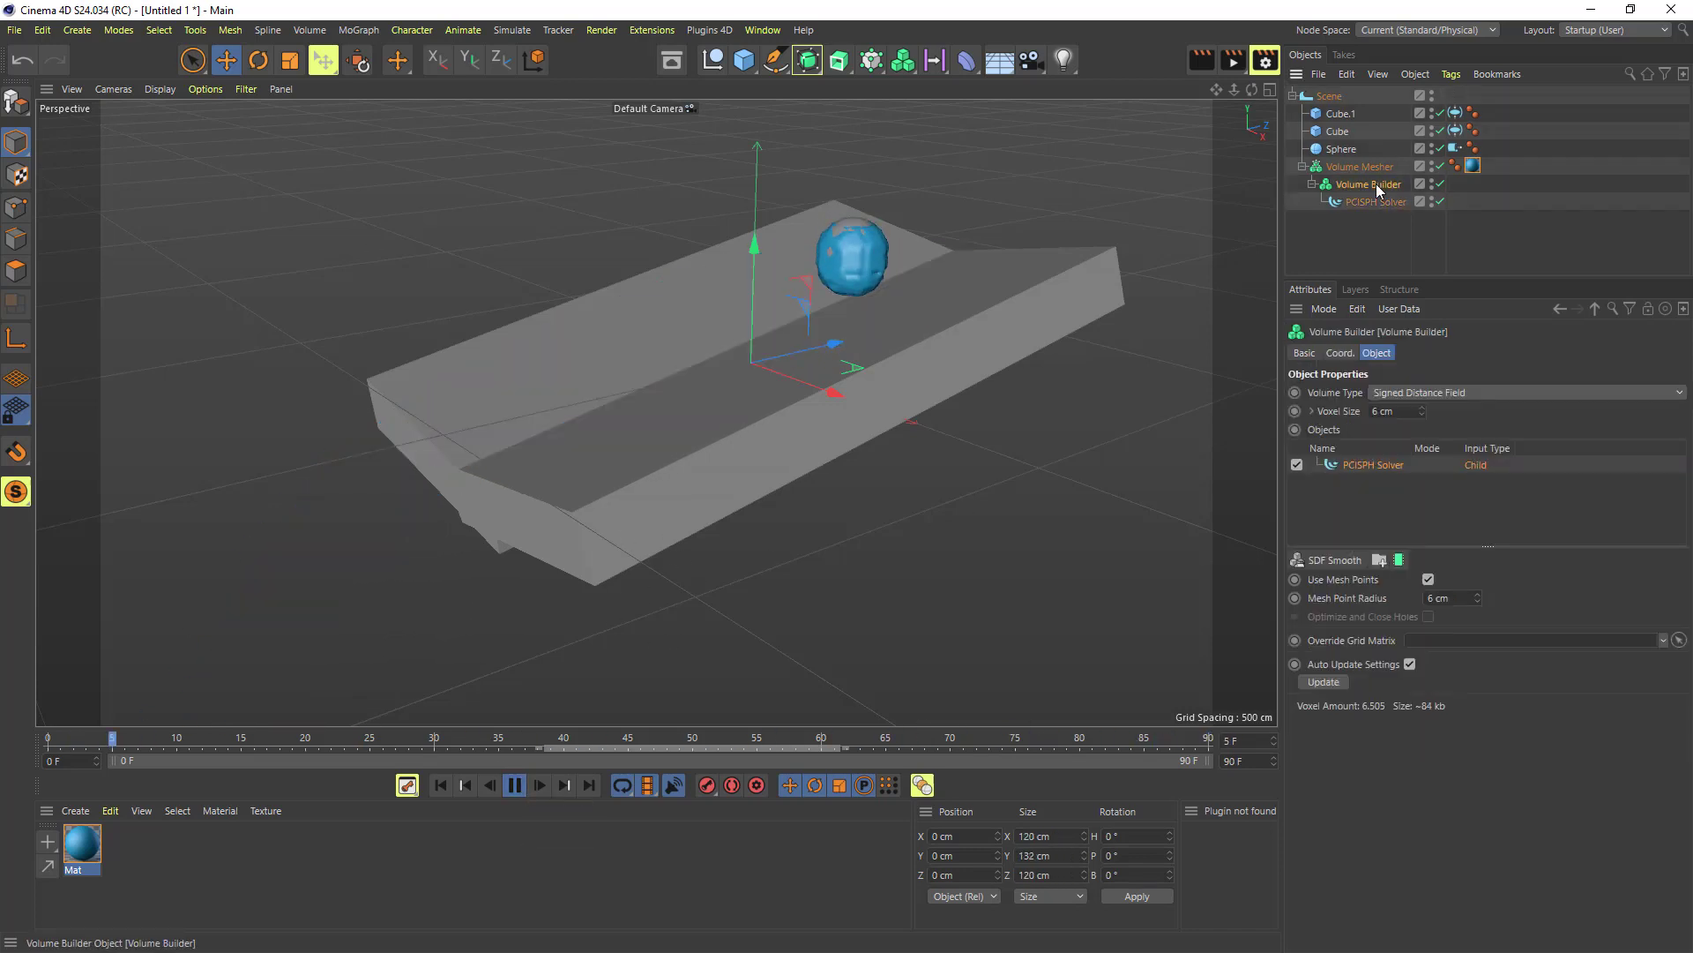
pyautogui.click(514, 785)
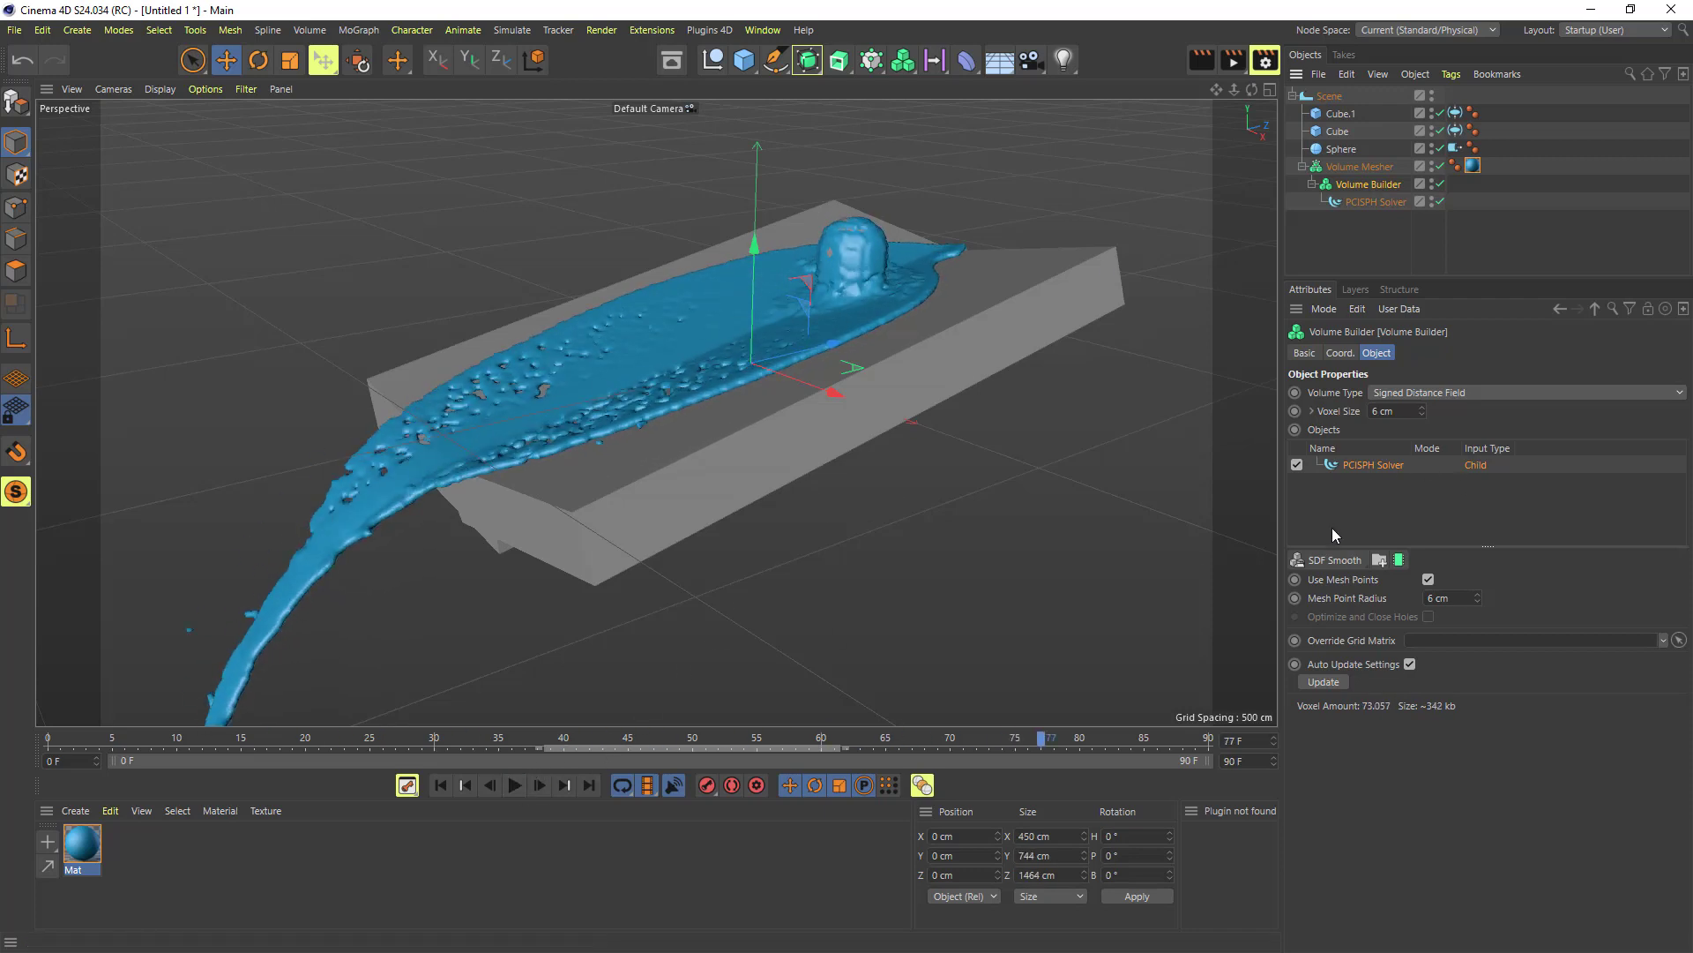
pyautogui.click(1330, 560)
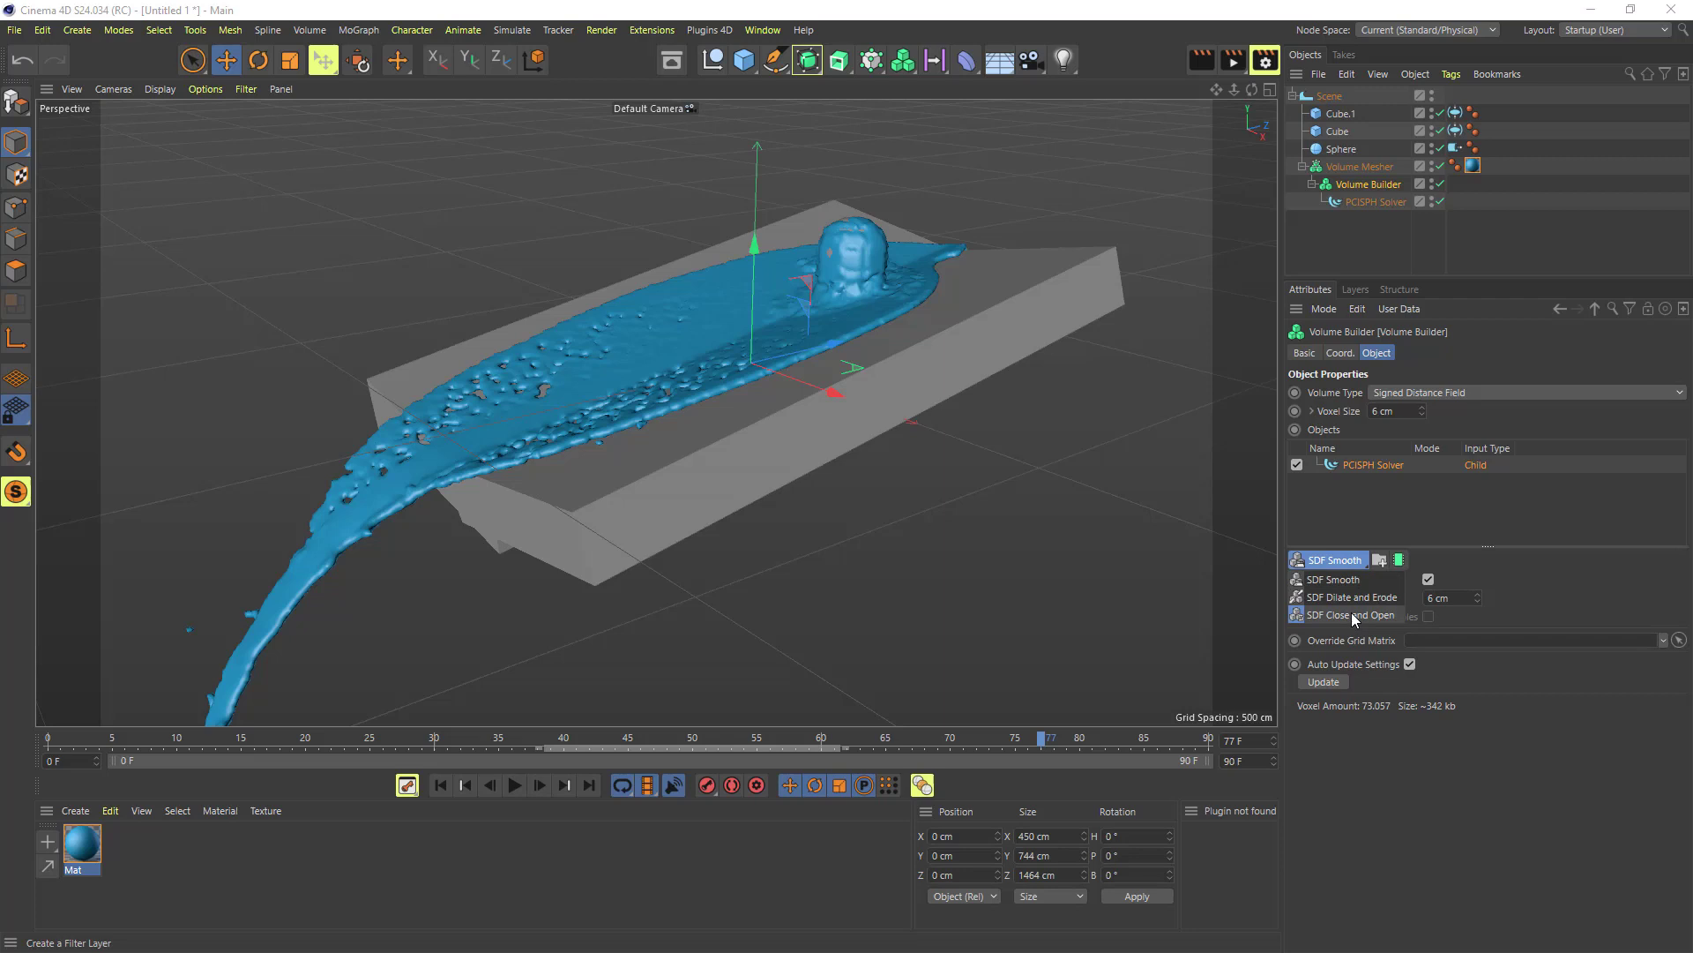
pyautogui.click(1354, 615)
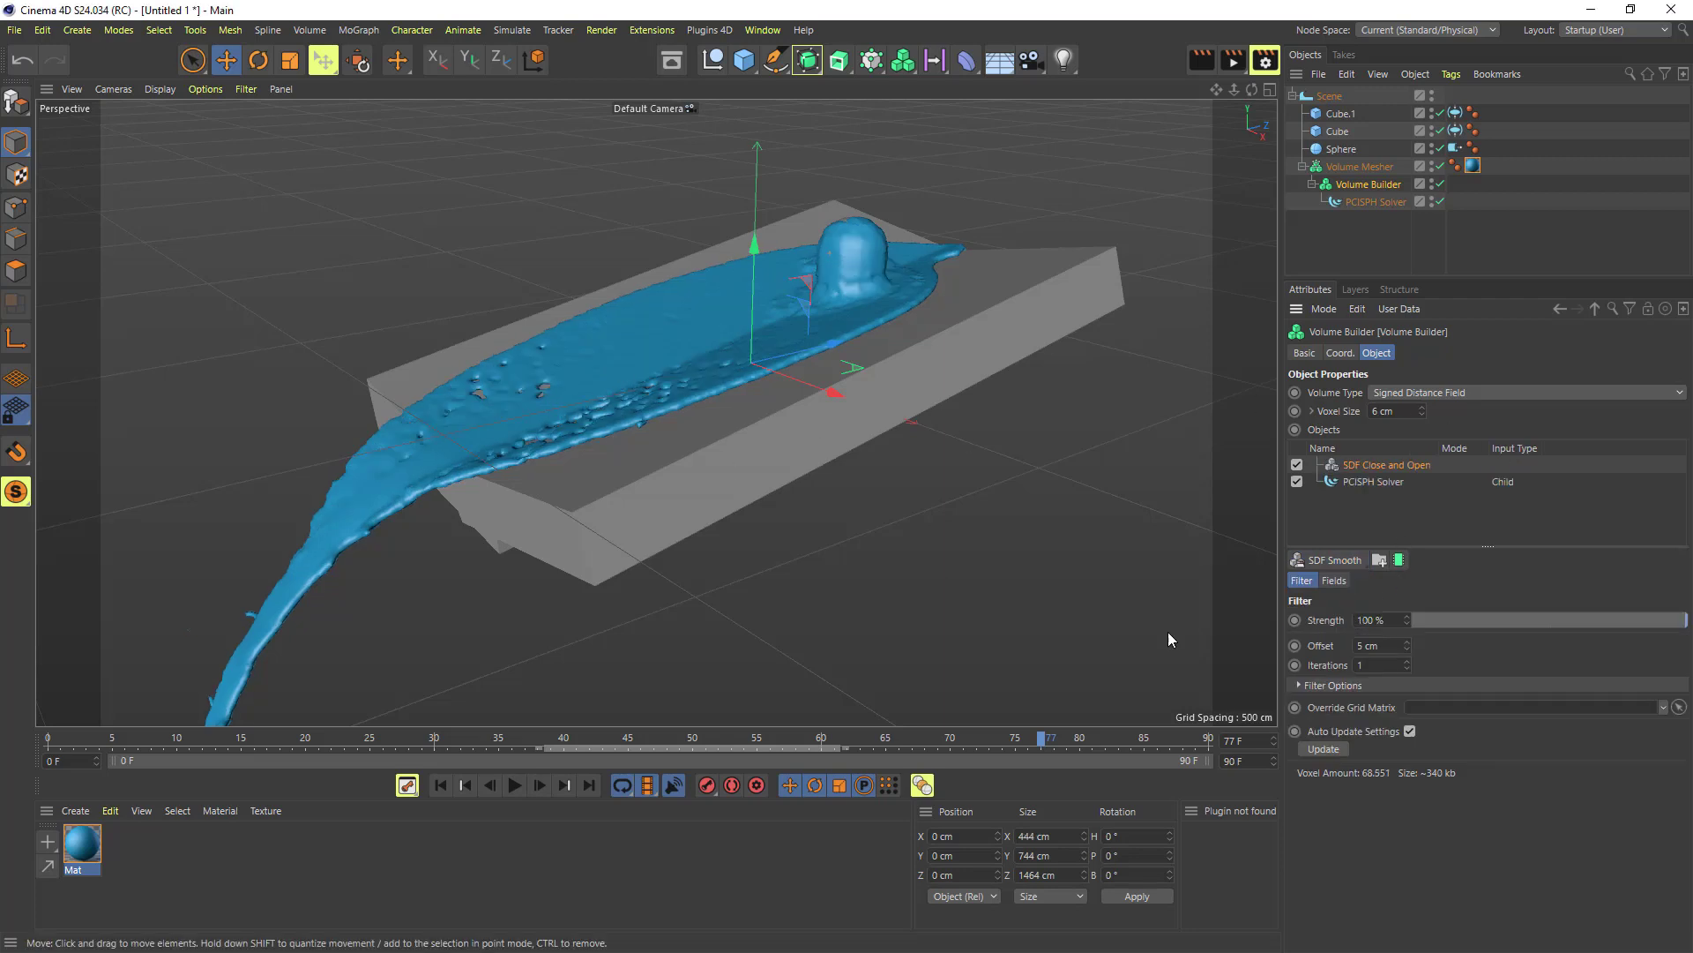
pyautogui.click(1406, 662)
pyautogui.click(1407, 661)
pyautogui.click(1407, 661)
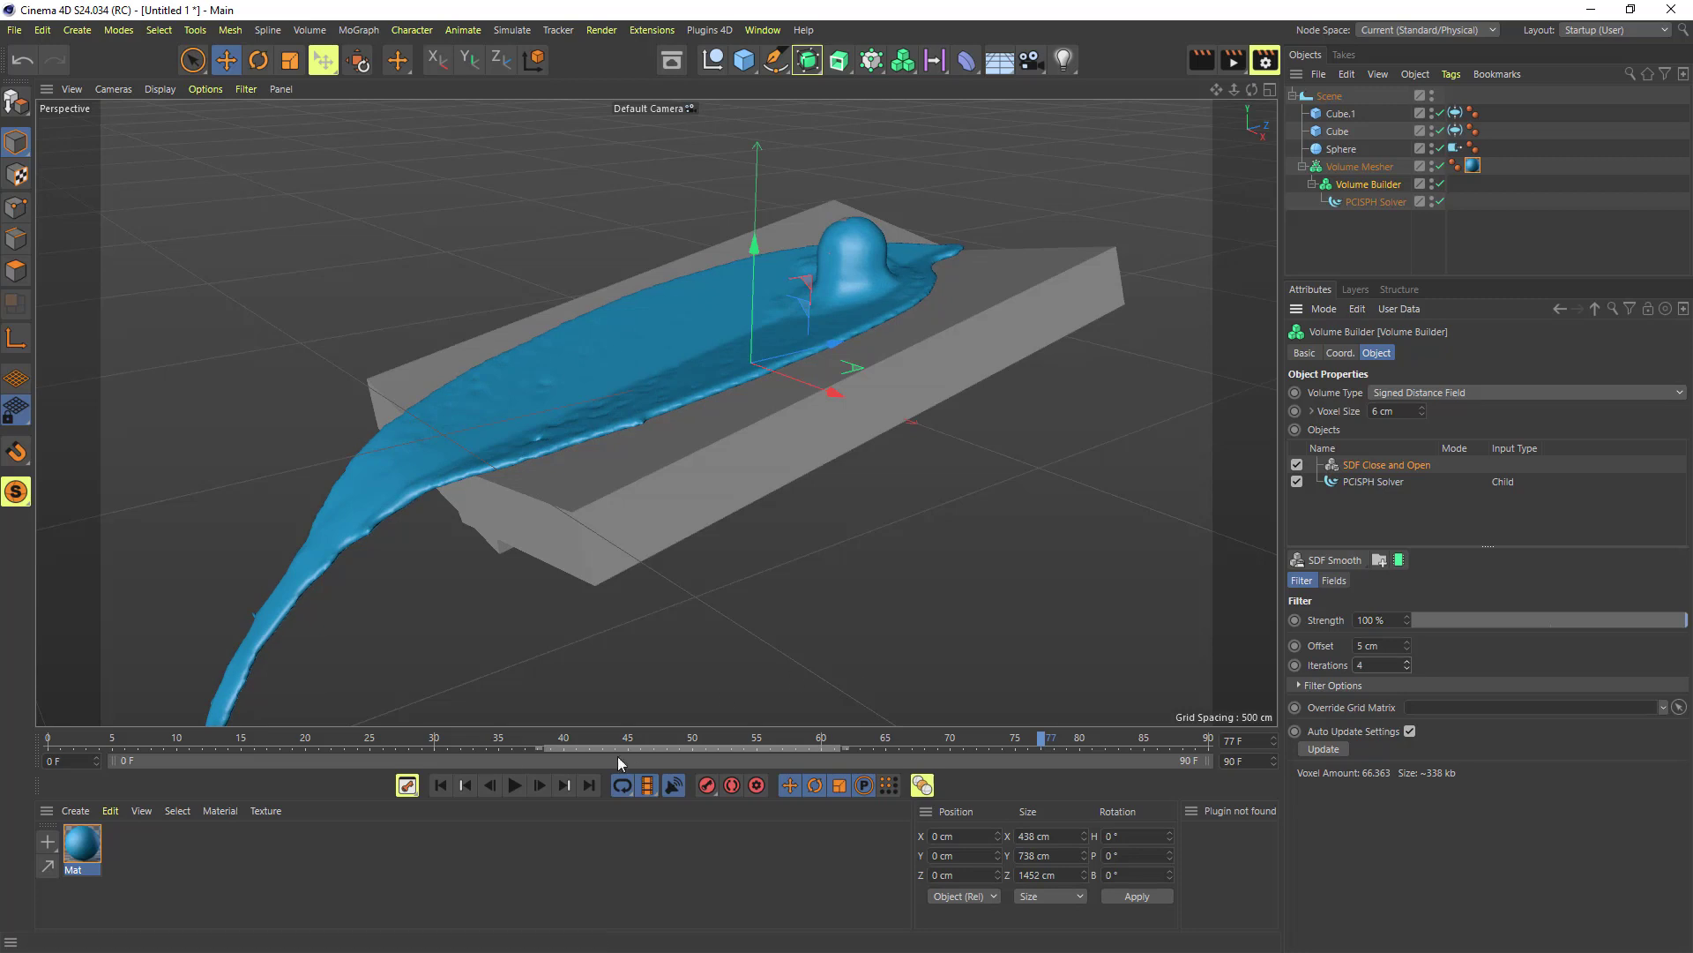
pyautogui.click(514, 785)
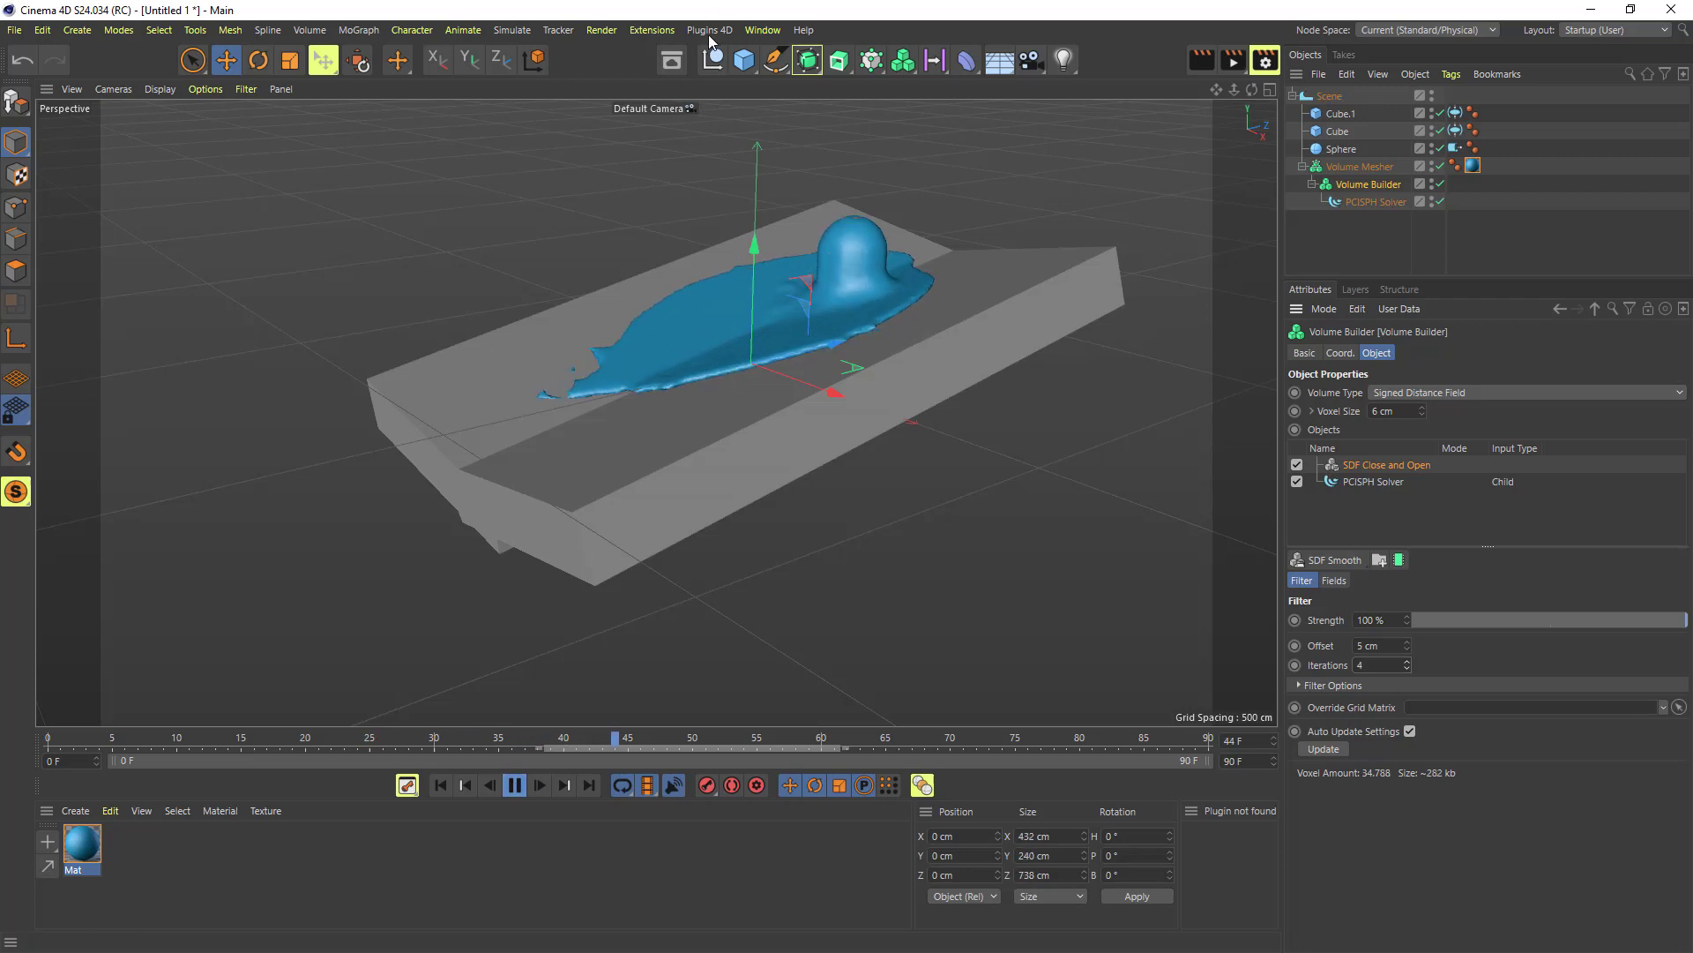
# Stop playback, select the Volume Builder's PCISPH Solver input, and advance to frame 66
pyautogui.click(904, 64)
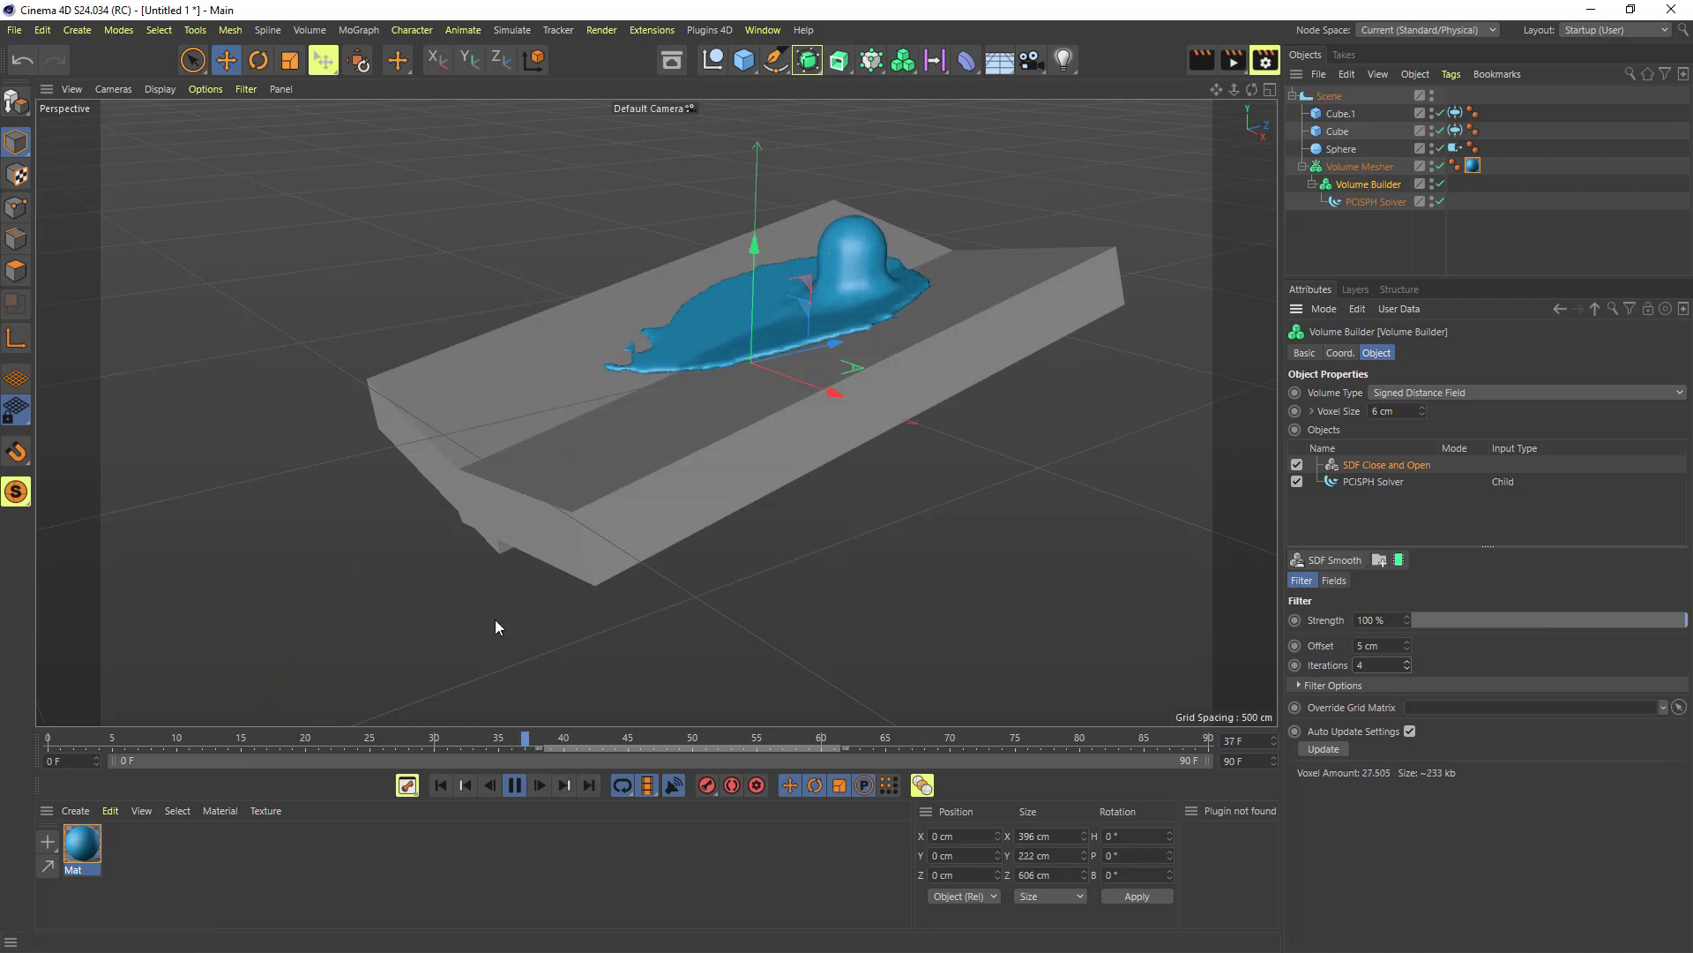
pyautogui.click(514, 785)
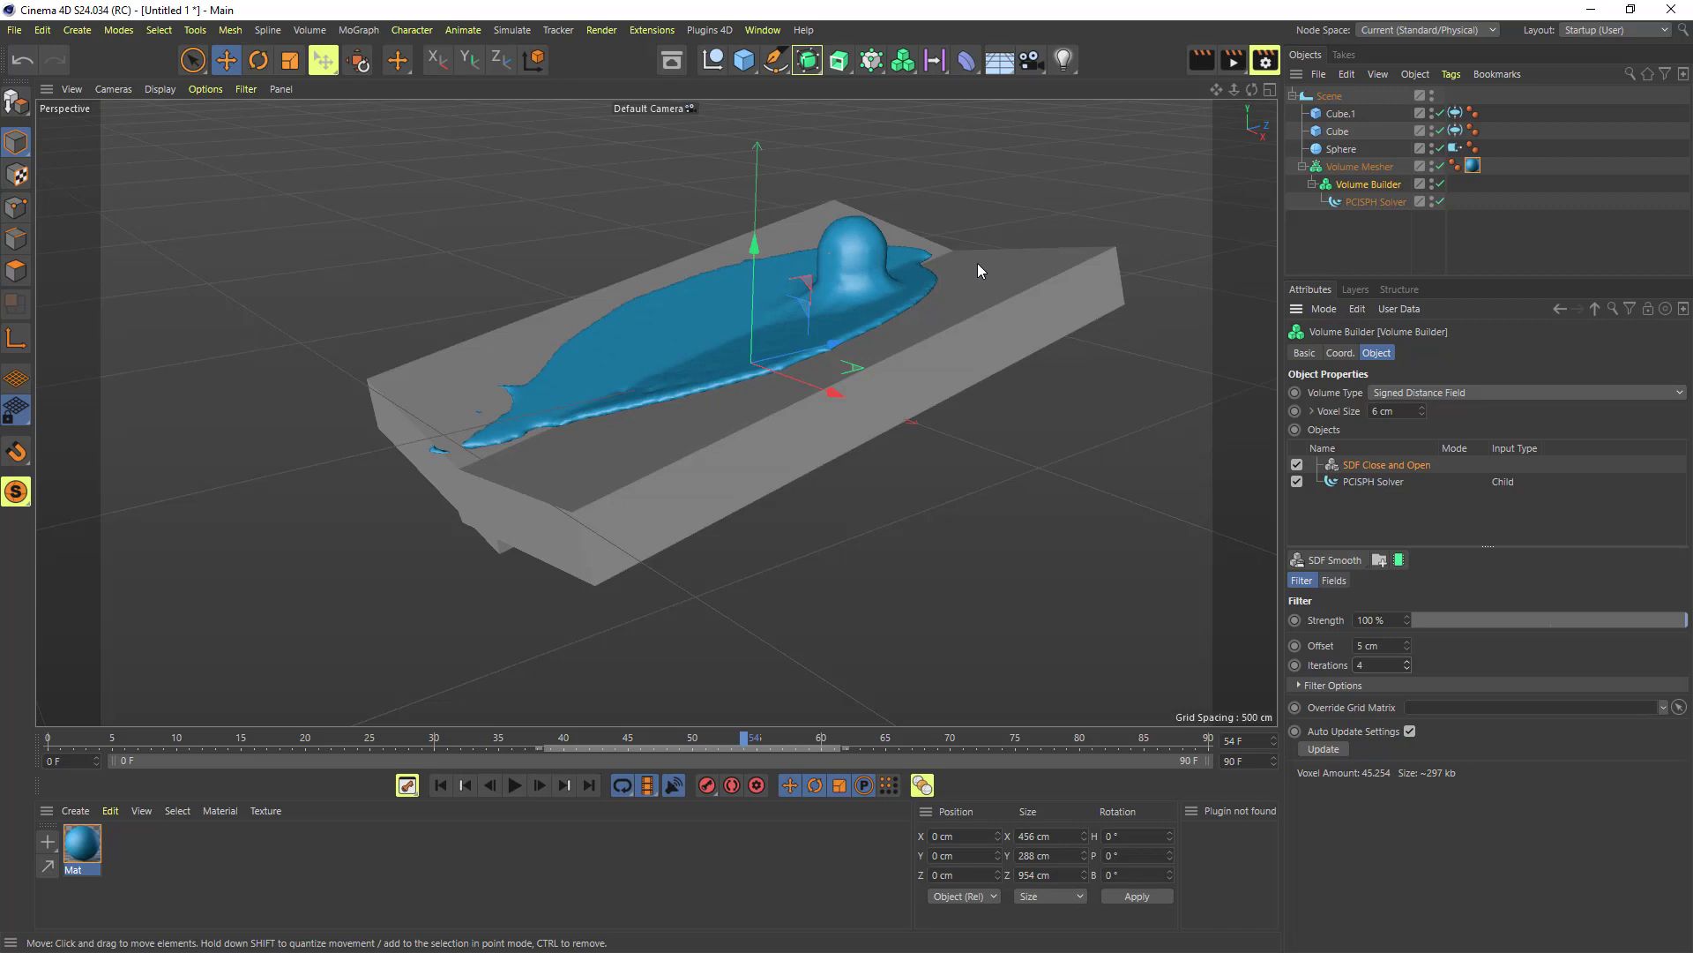
pyautogui.moveTo(1251, 89); pyautogui.dragTo(1286, 201)
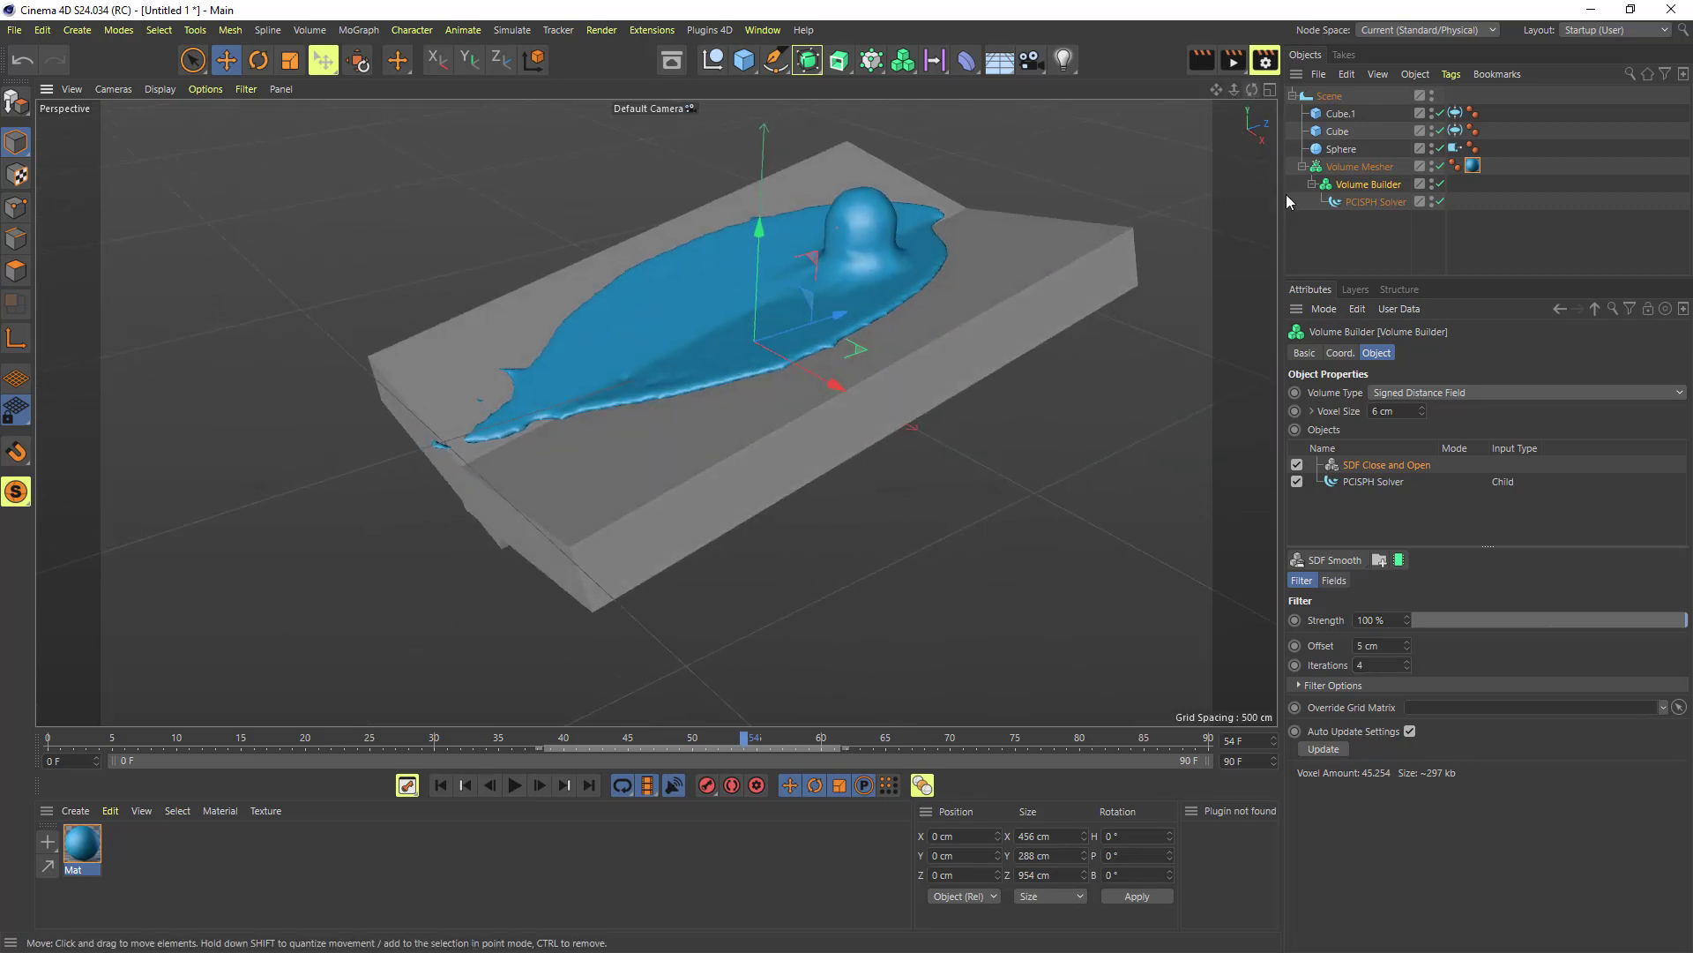
pyautogui.click(1346, 201)
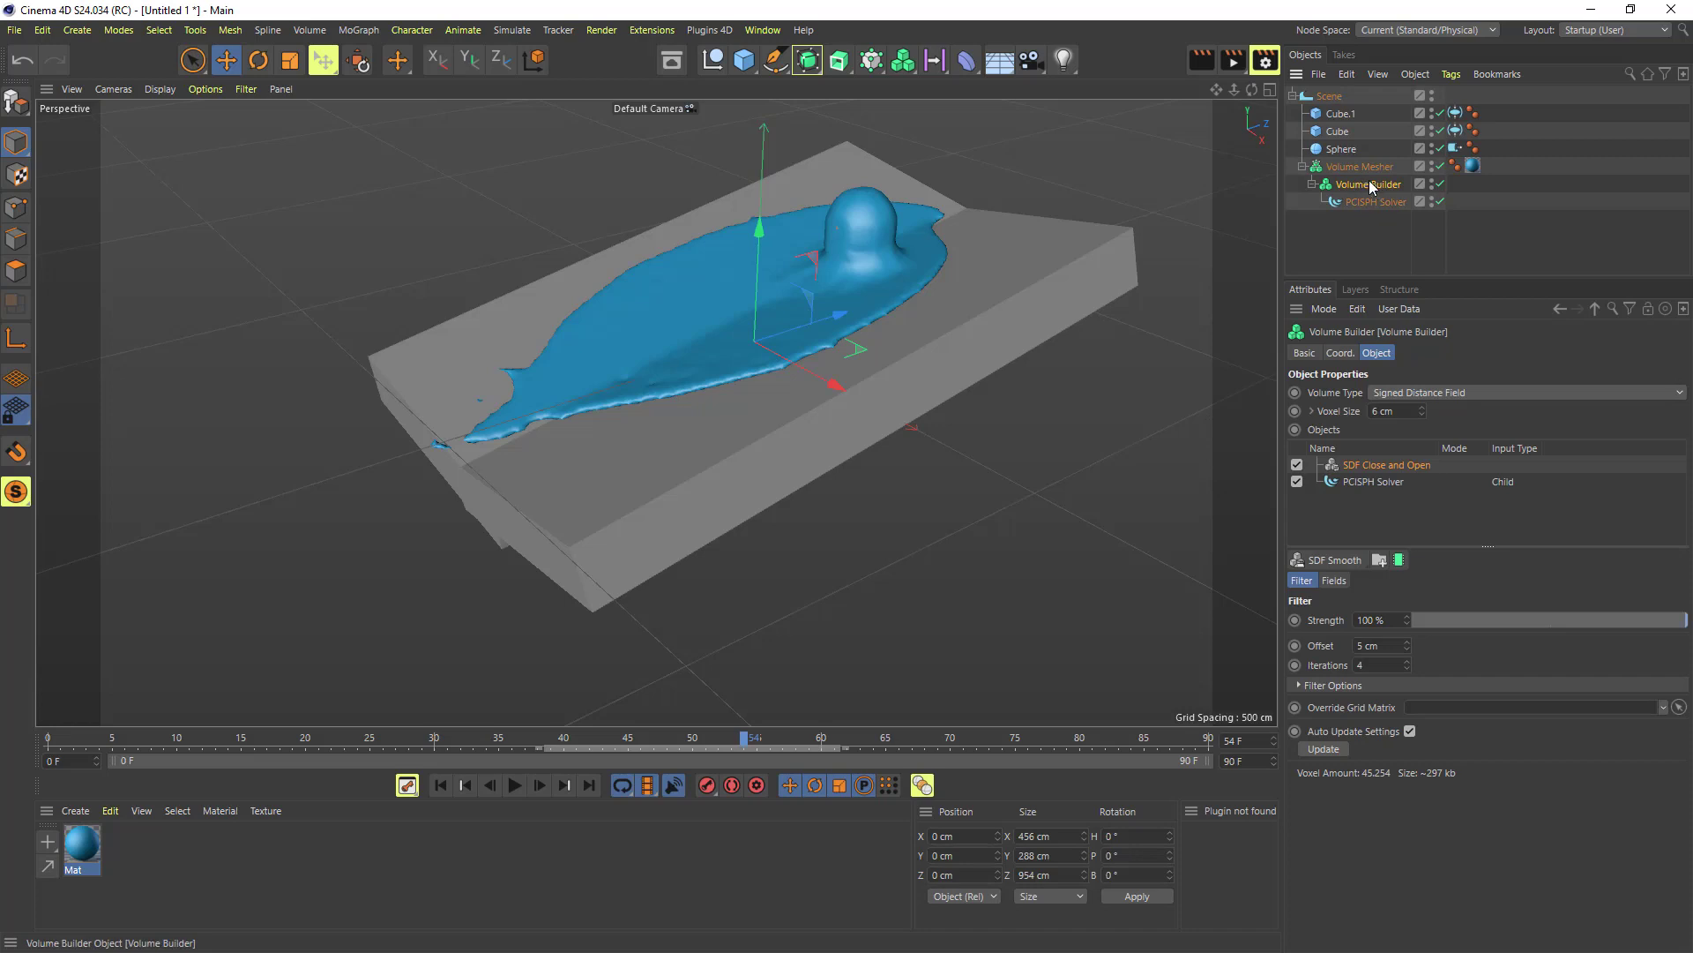
pyautogui.click(1362, 482)
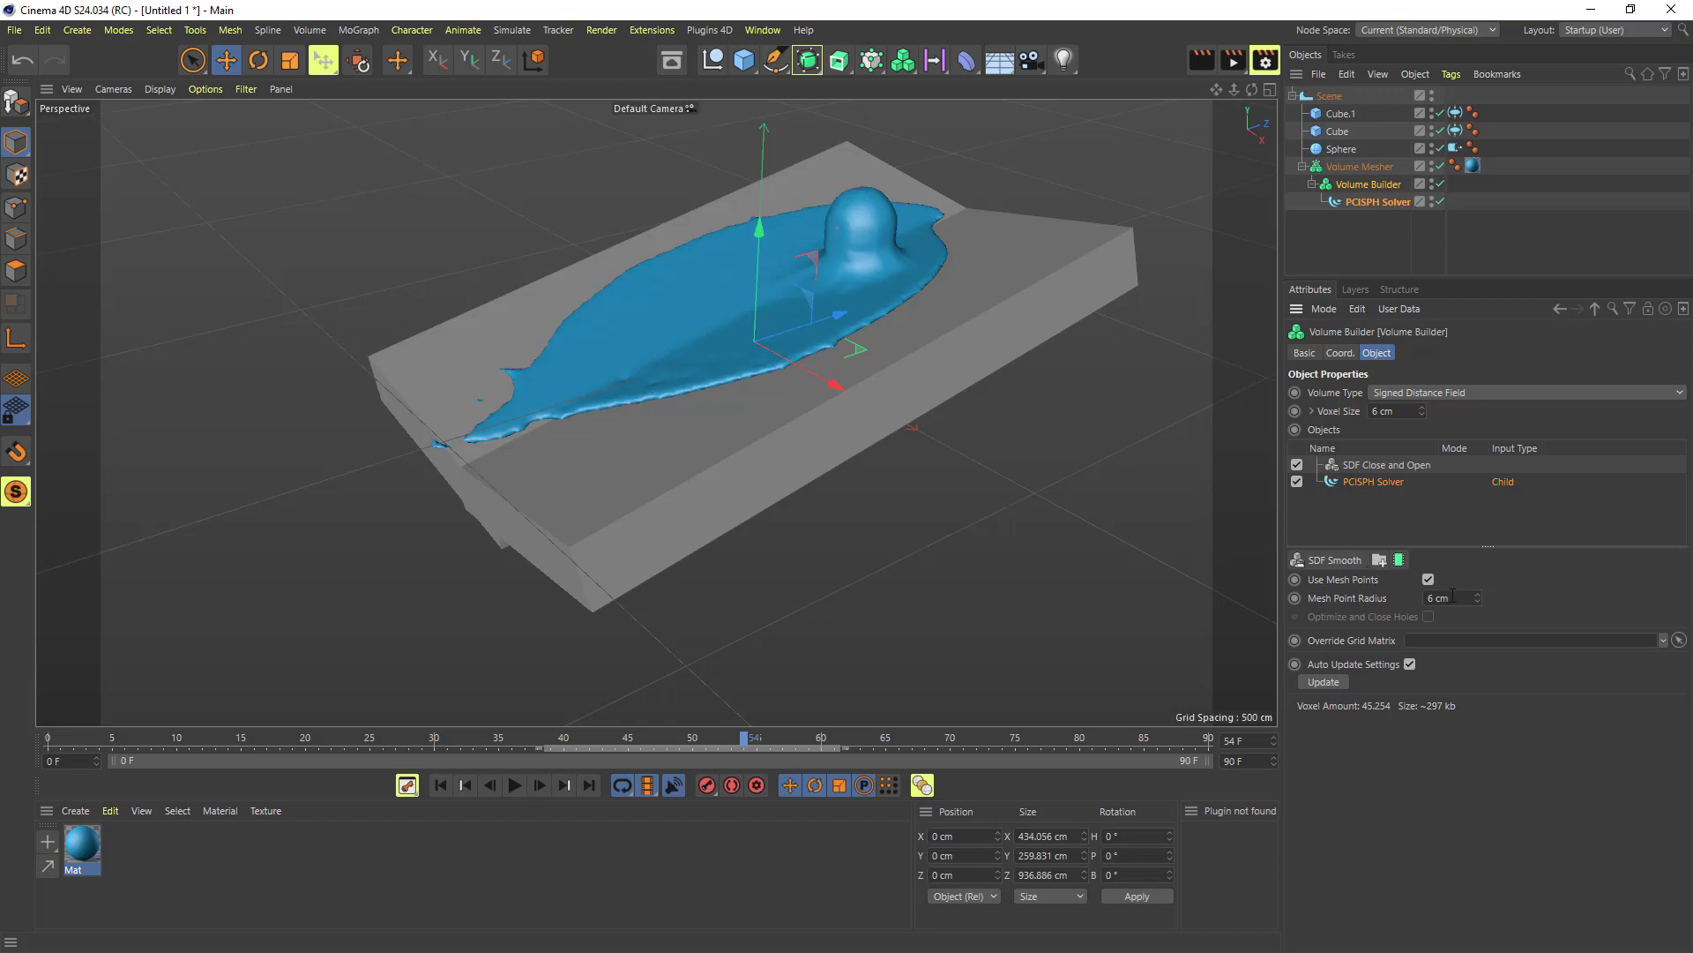
pyautogui.moveTo(820, 744); pyautogui.dragTo(976, 746)
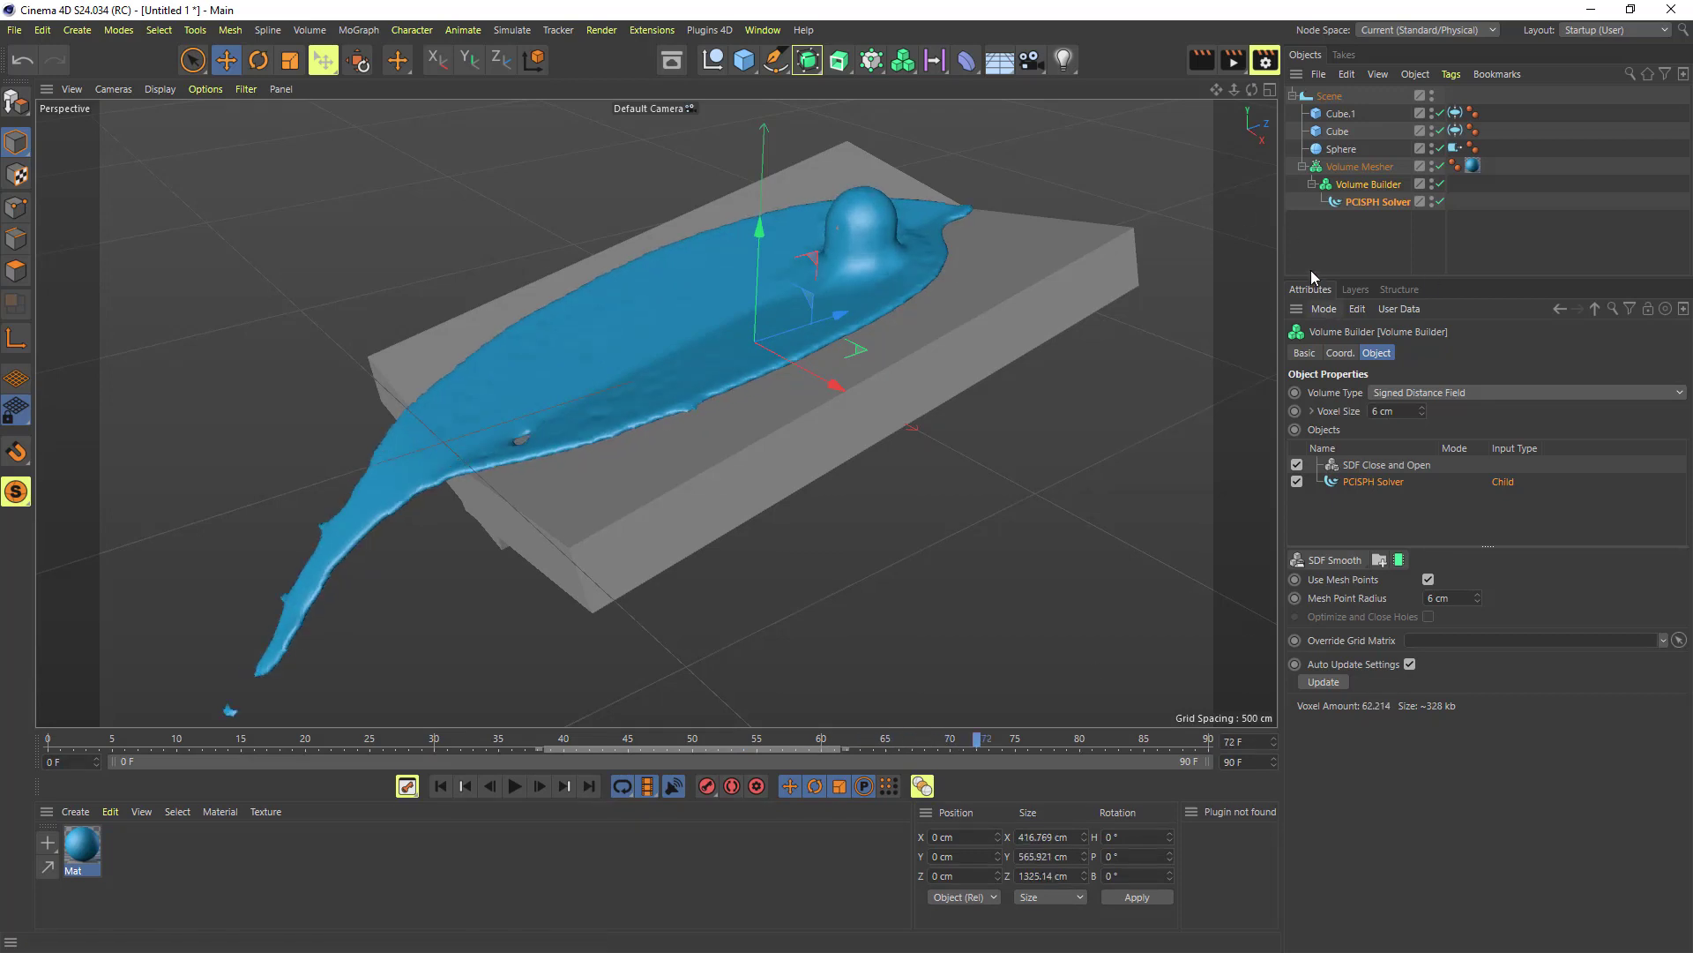
# Reselect the PCISPH Solver and keep its particle display type as Particles
pyautogui.click(1370, 201)
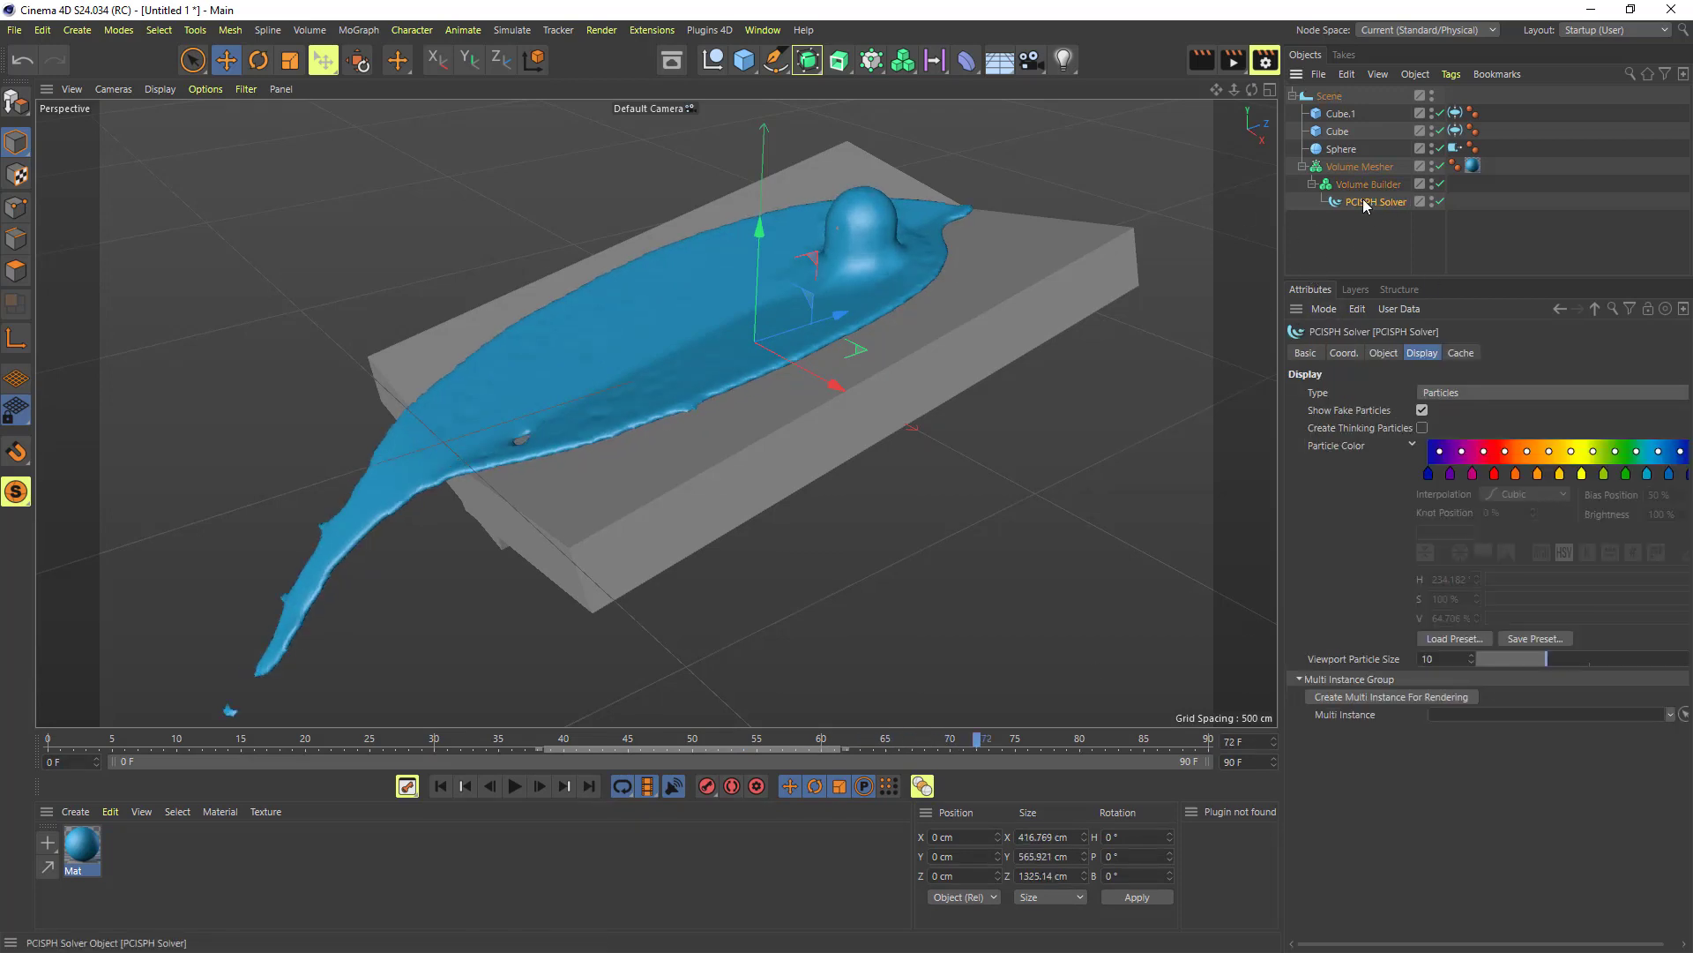
pyautogui.click(1329, 95)
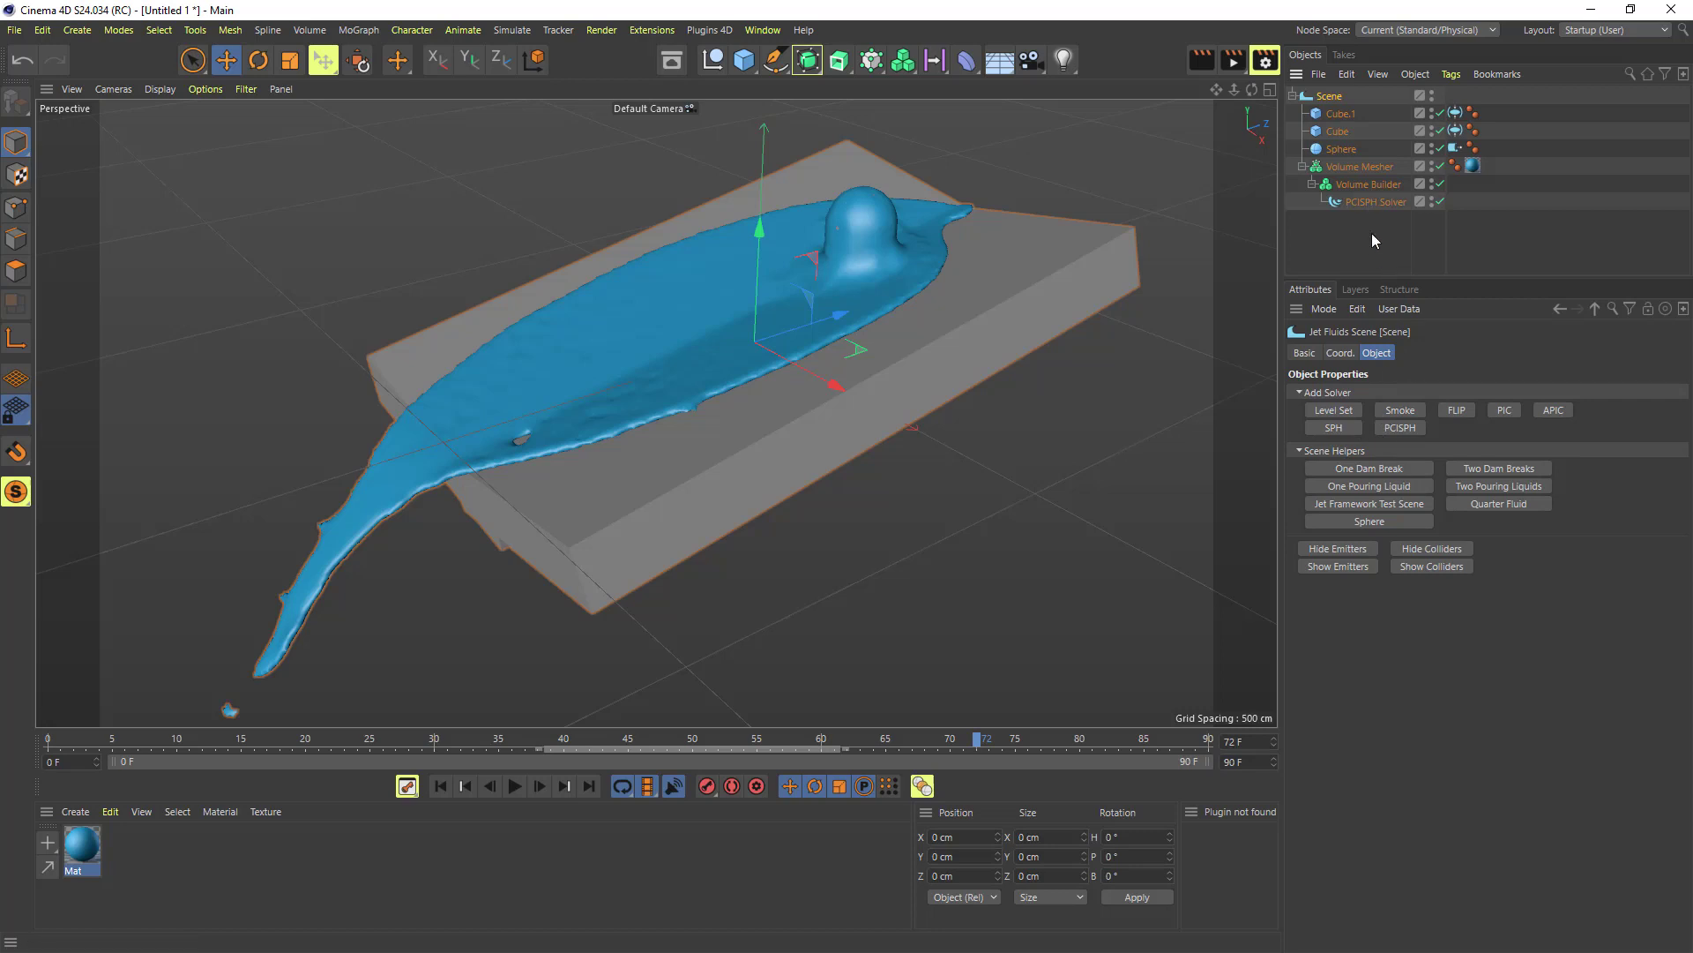
pyautogui.click(1365, 201)
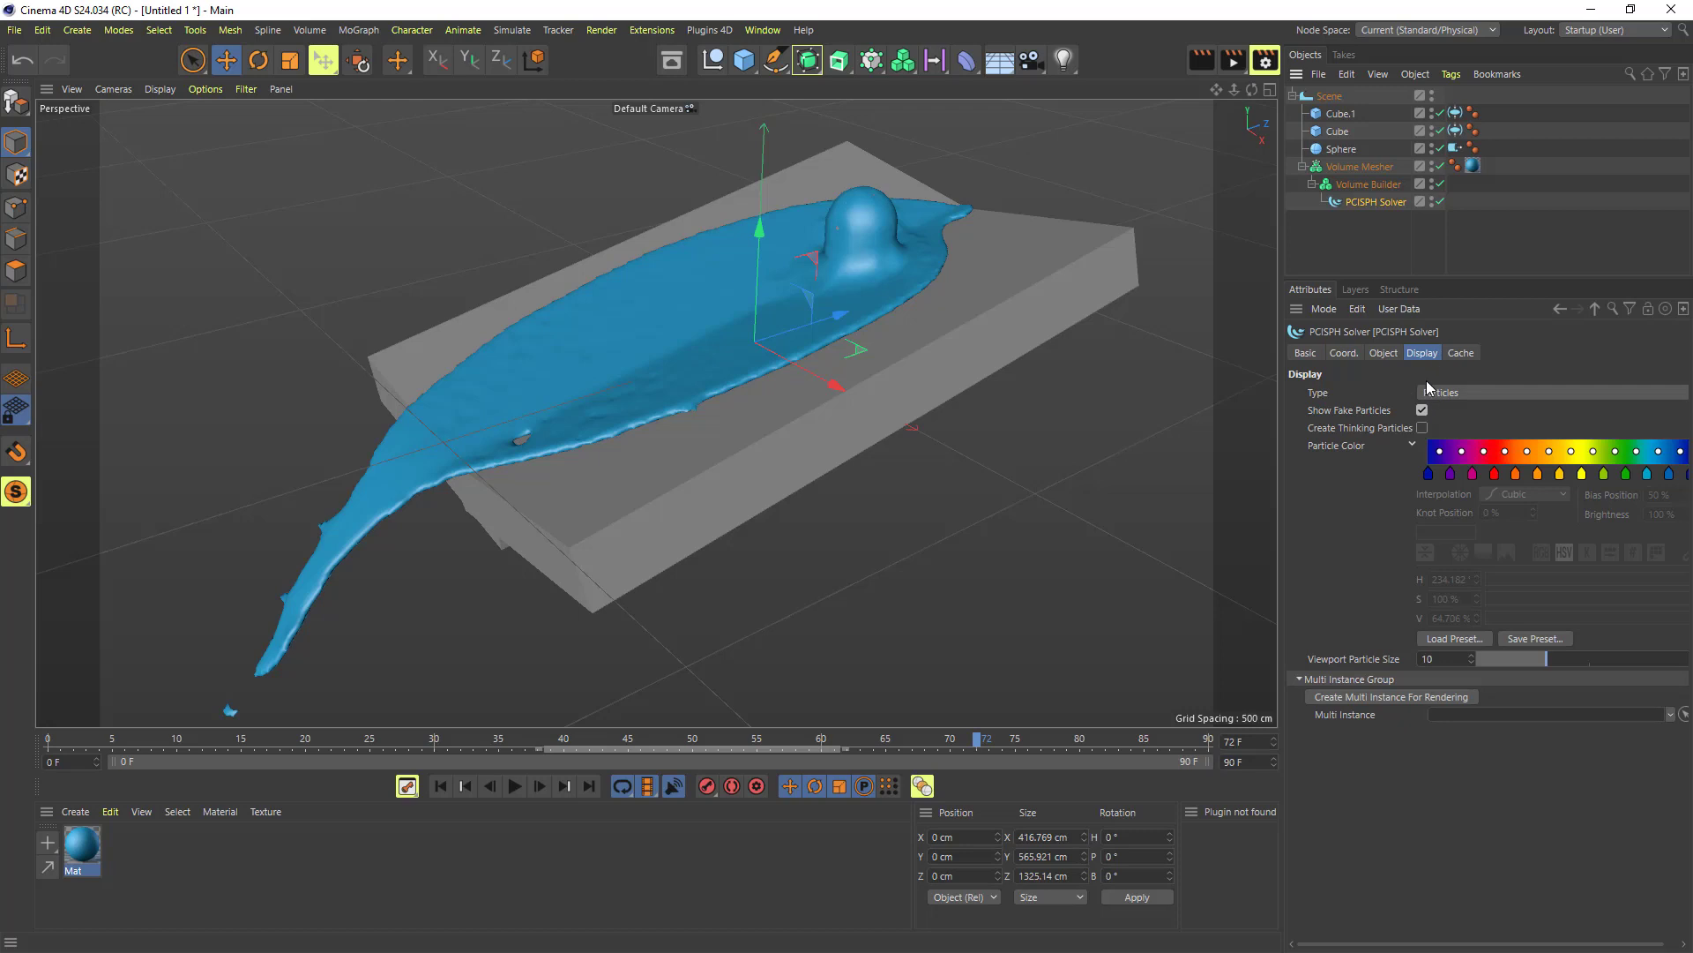
pyautogui.click(1453, 392)
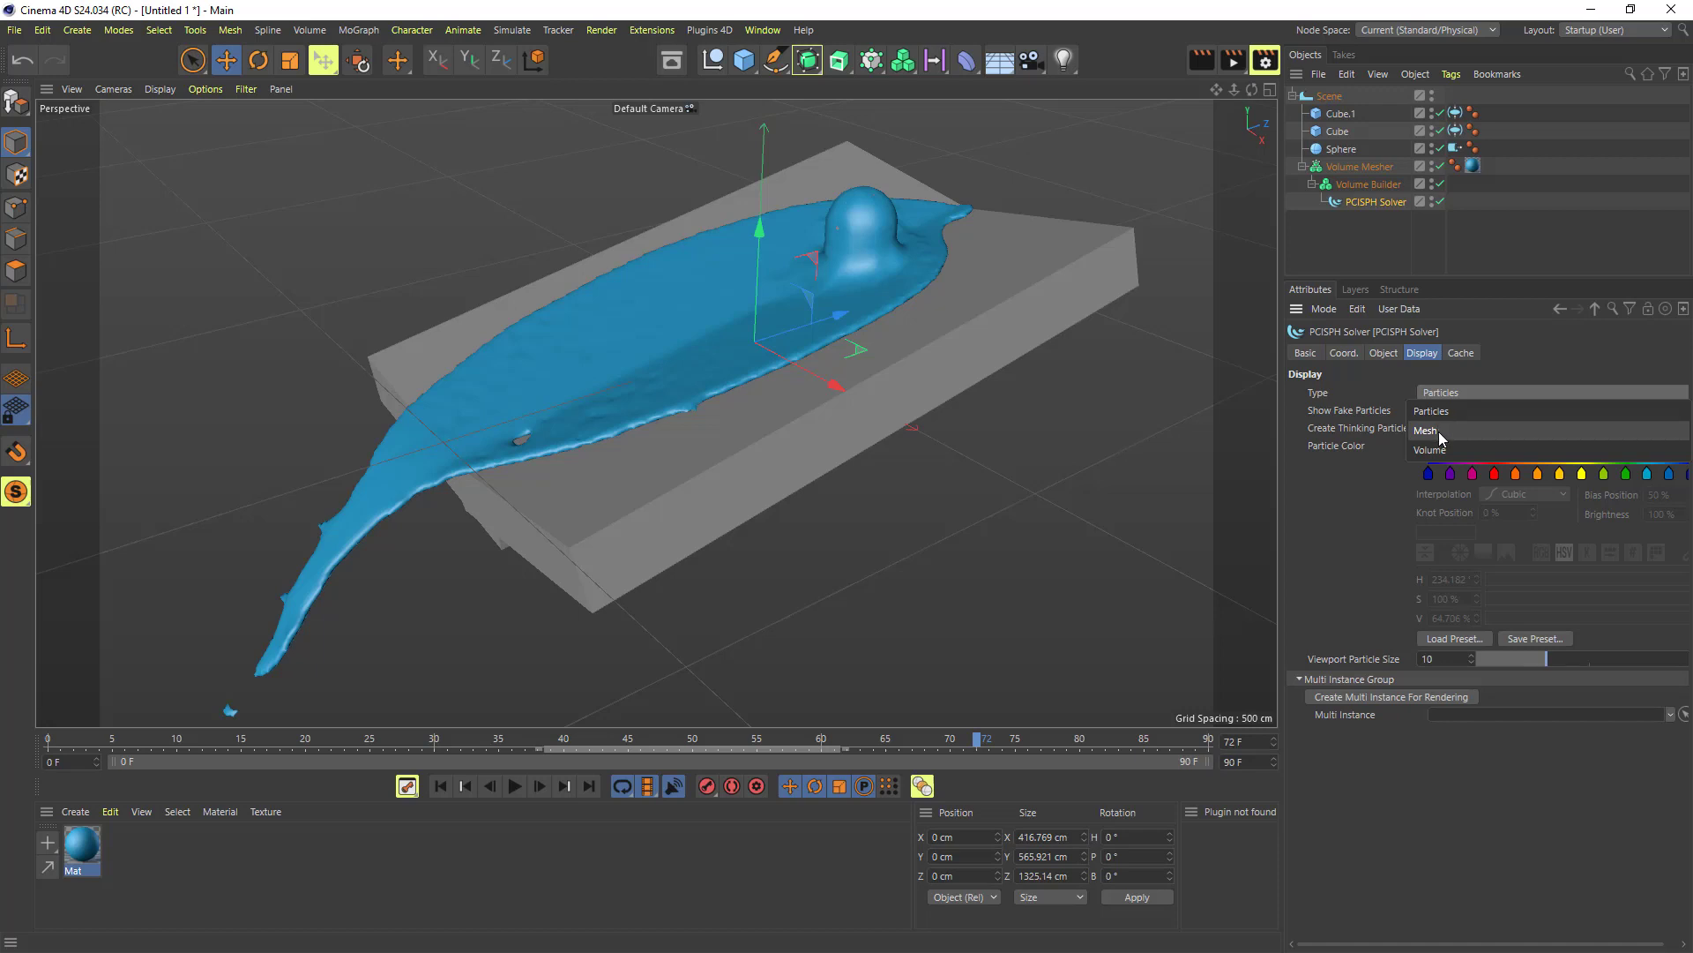
pyautogui.click(1436, 411)
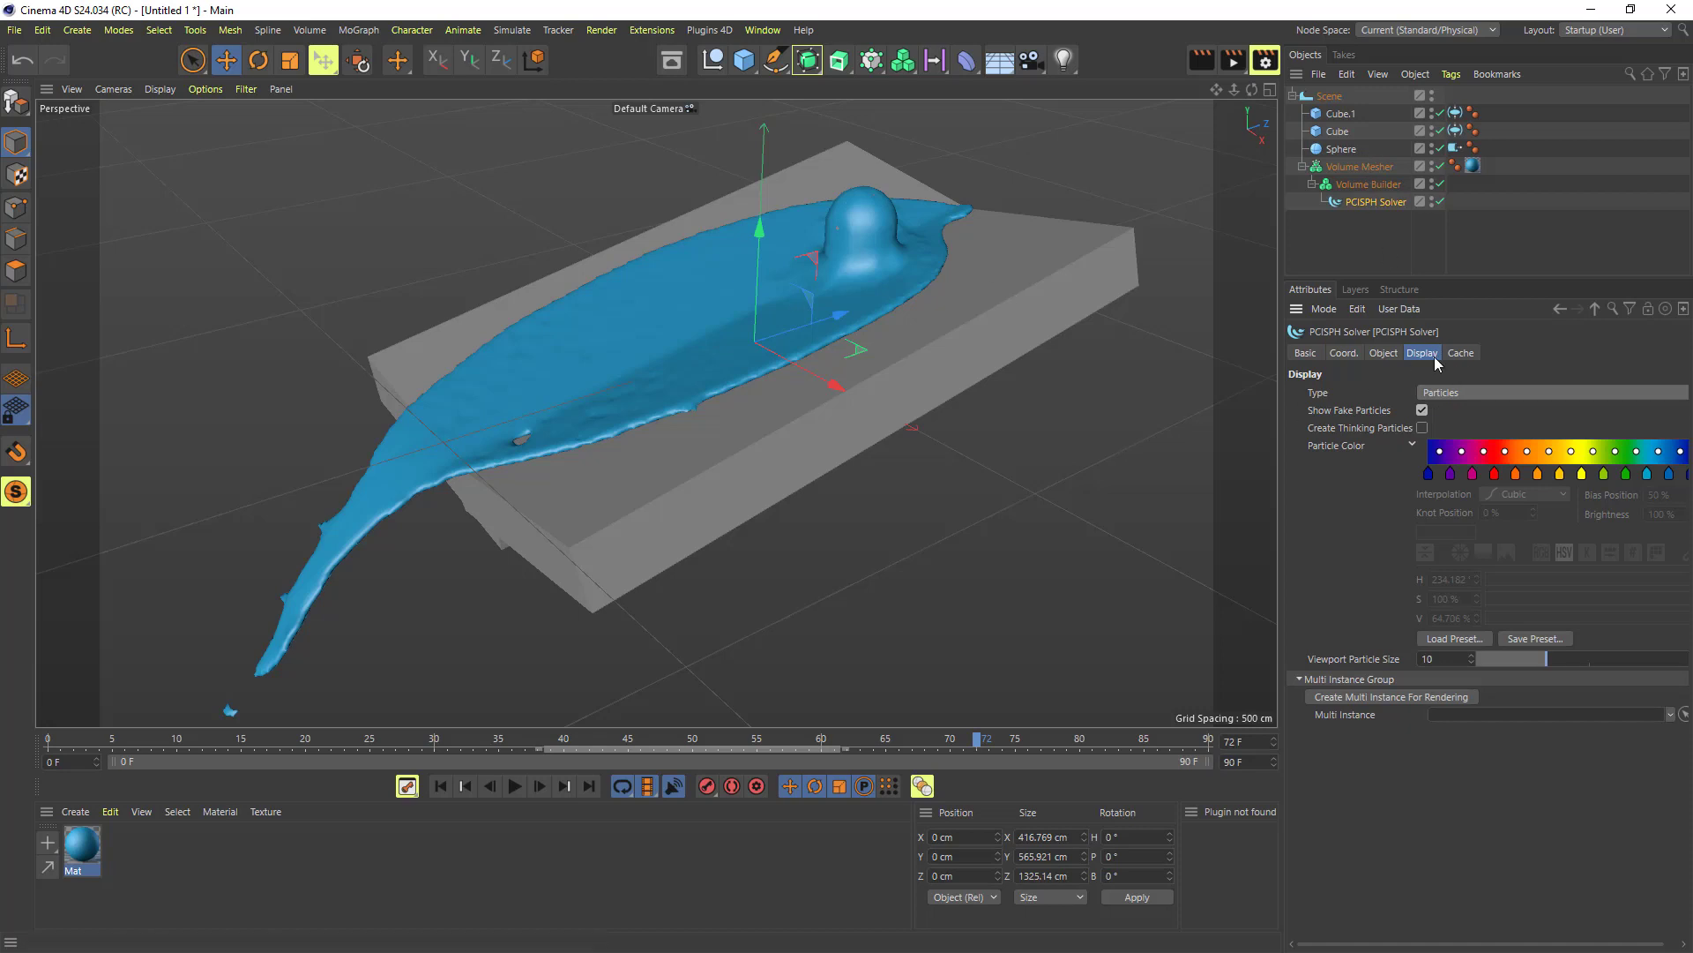
pyautogui.click(1494, 393)
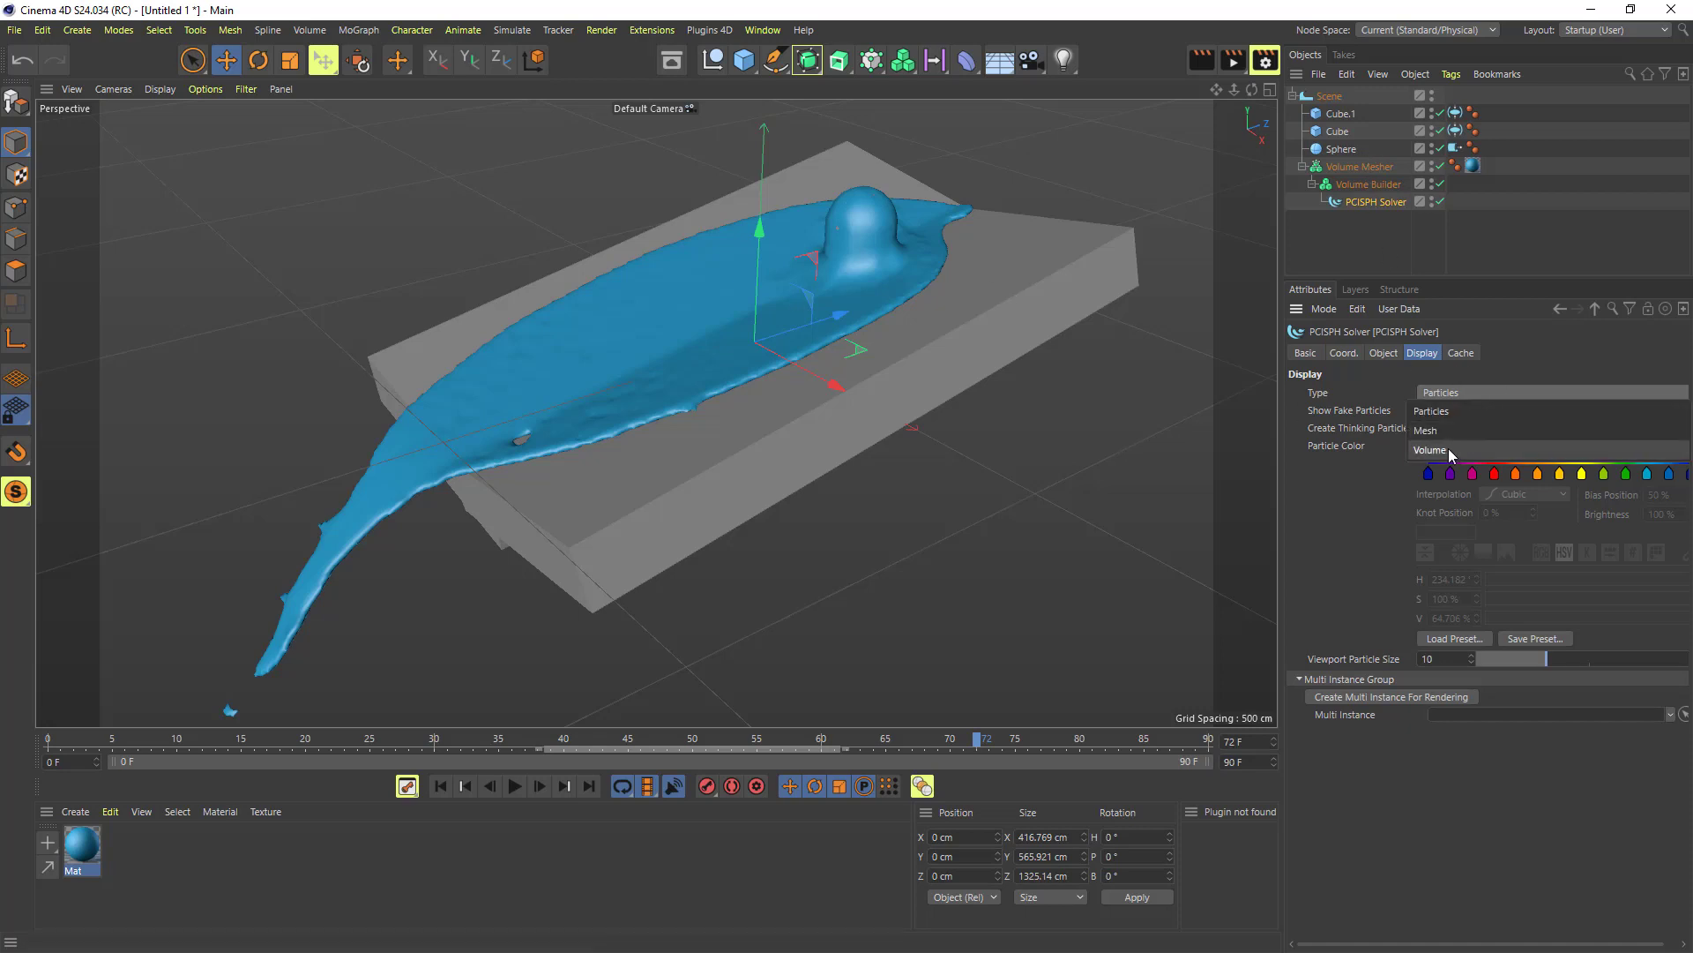
pyautogui.click(1500, 409)
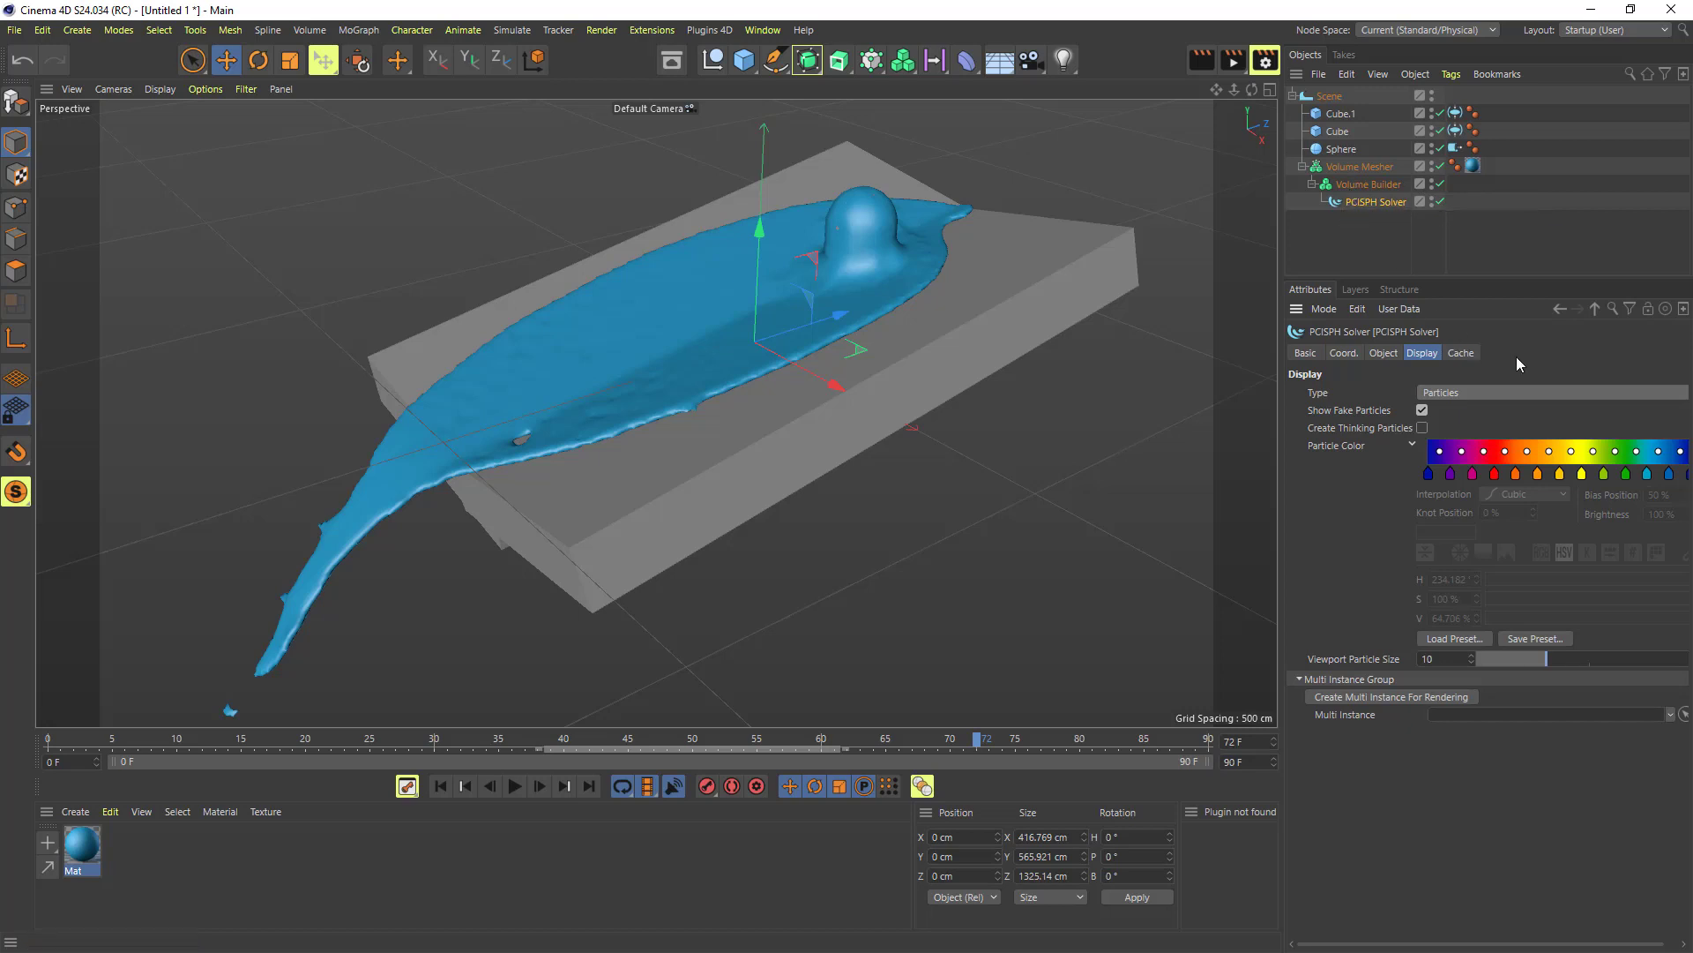
# Open the solver's Cache tab, keeping the cache mode as Internal and display type Particles
pyautogui.click(1460, 353)
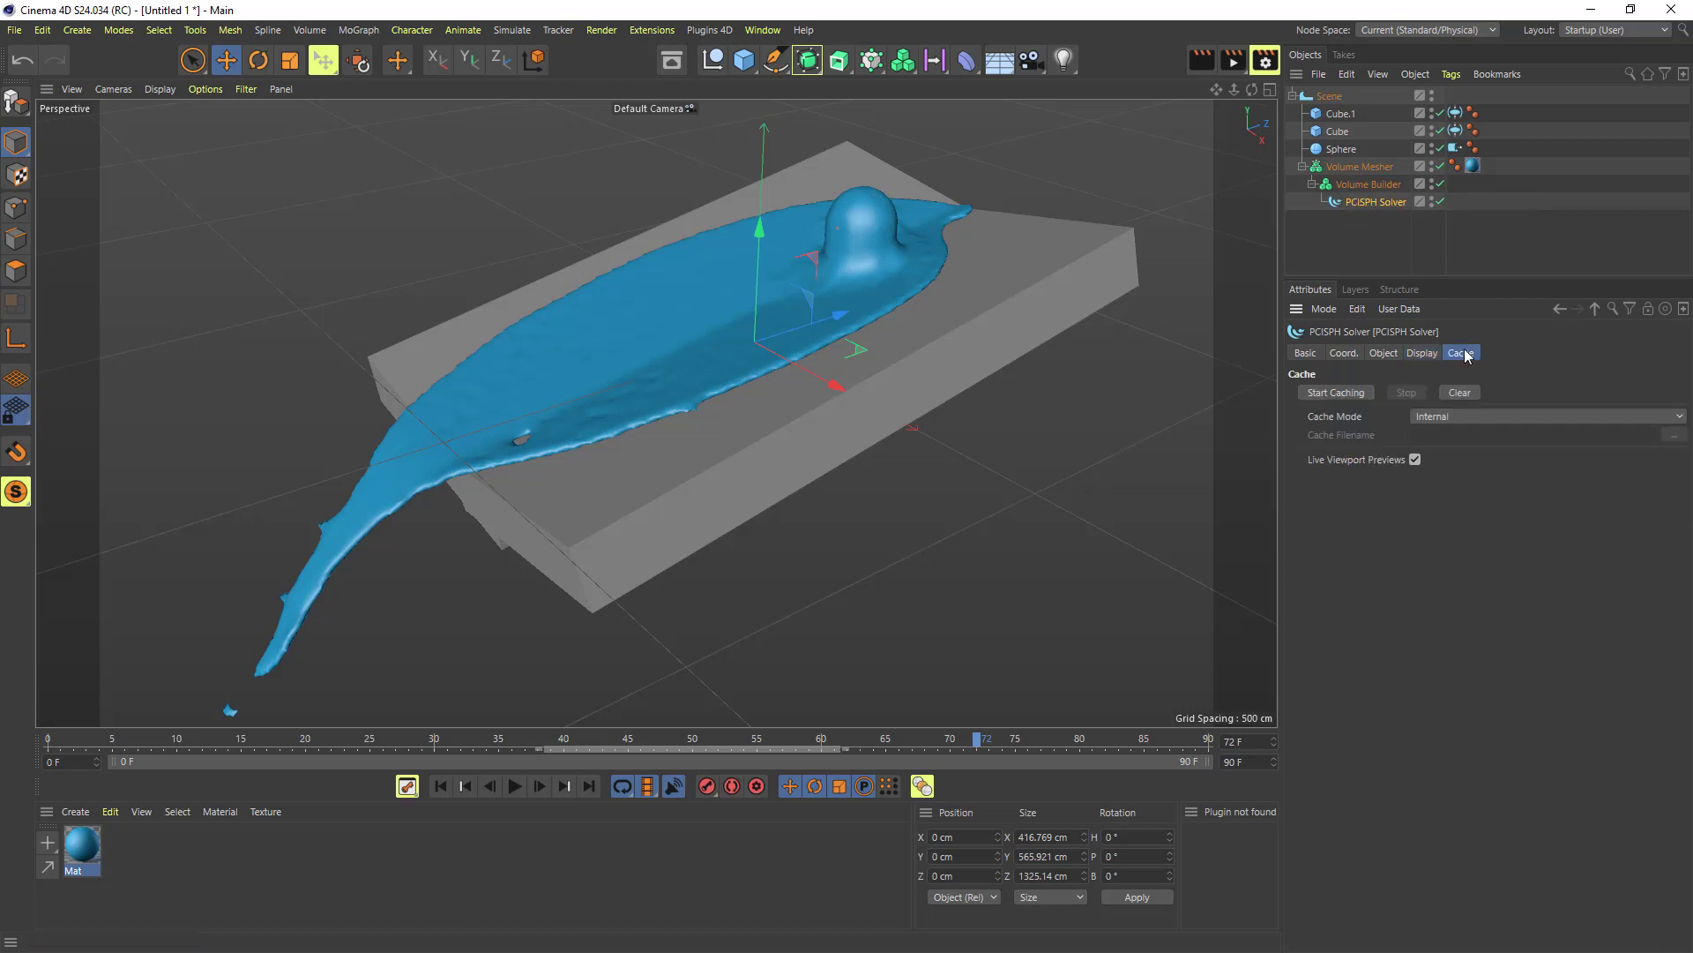
pyautogui.click(1448, 417)
pyautogui.click(1380, 506)
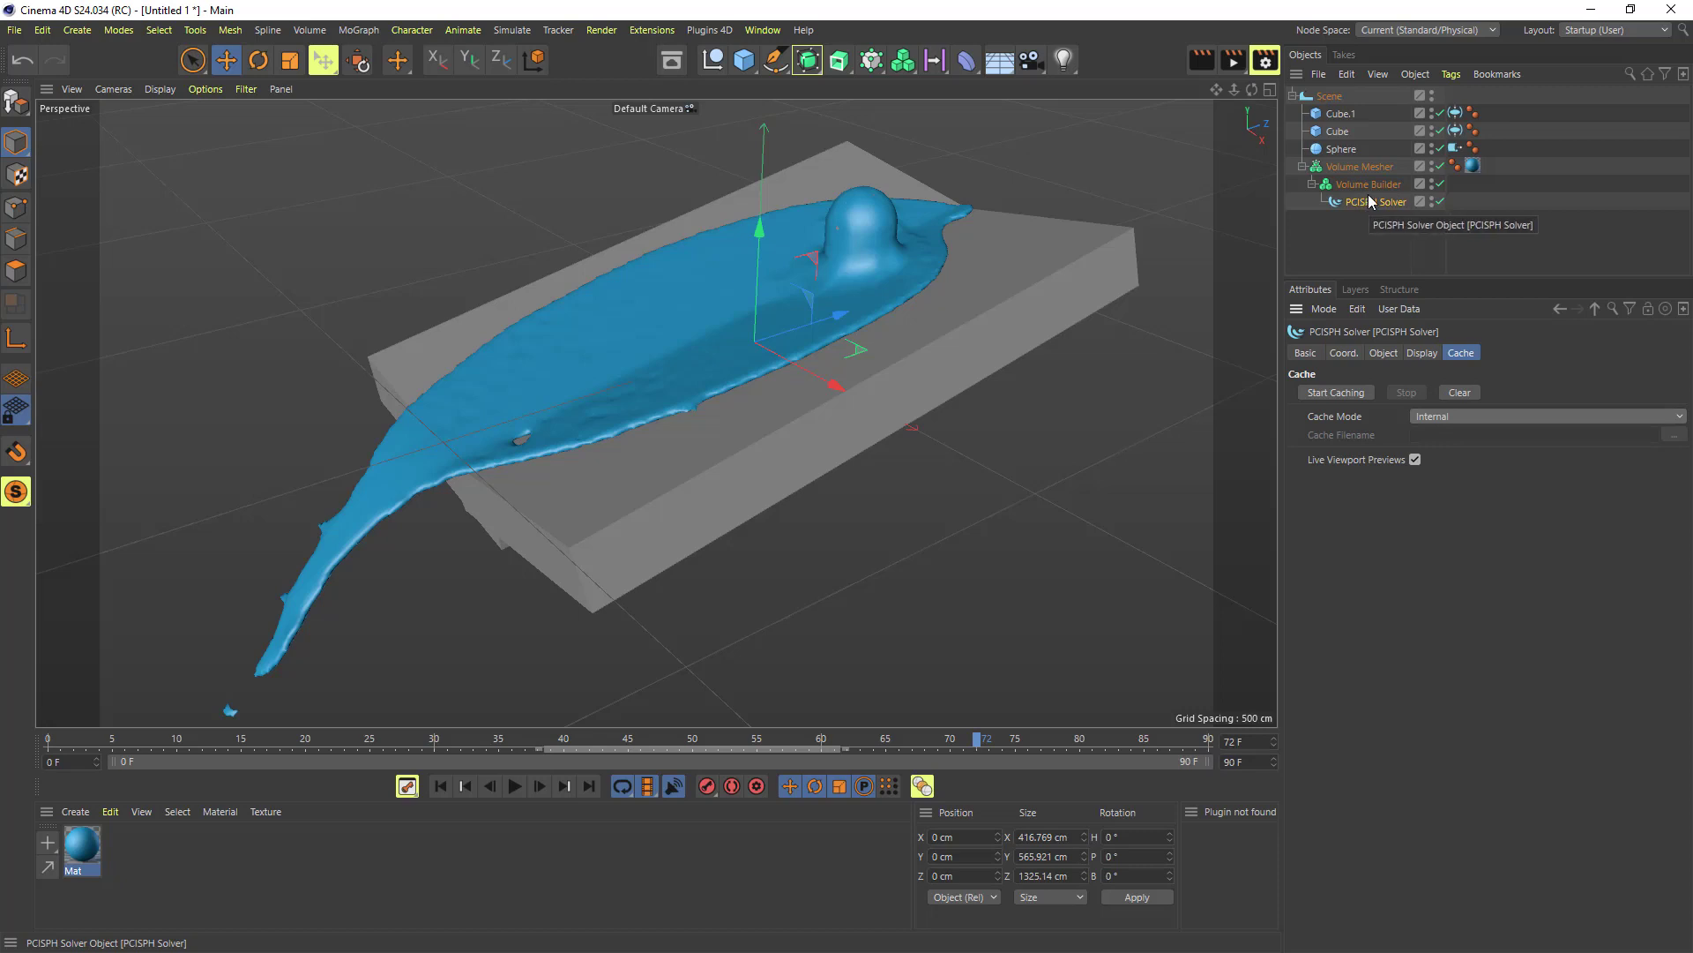
pyautogui.click(1421, 353)
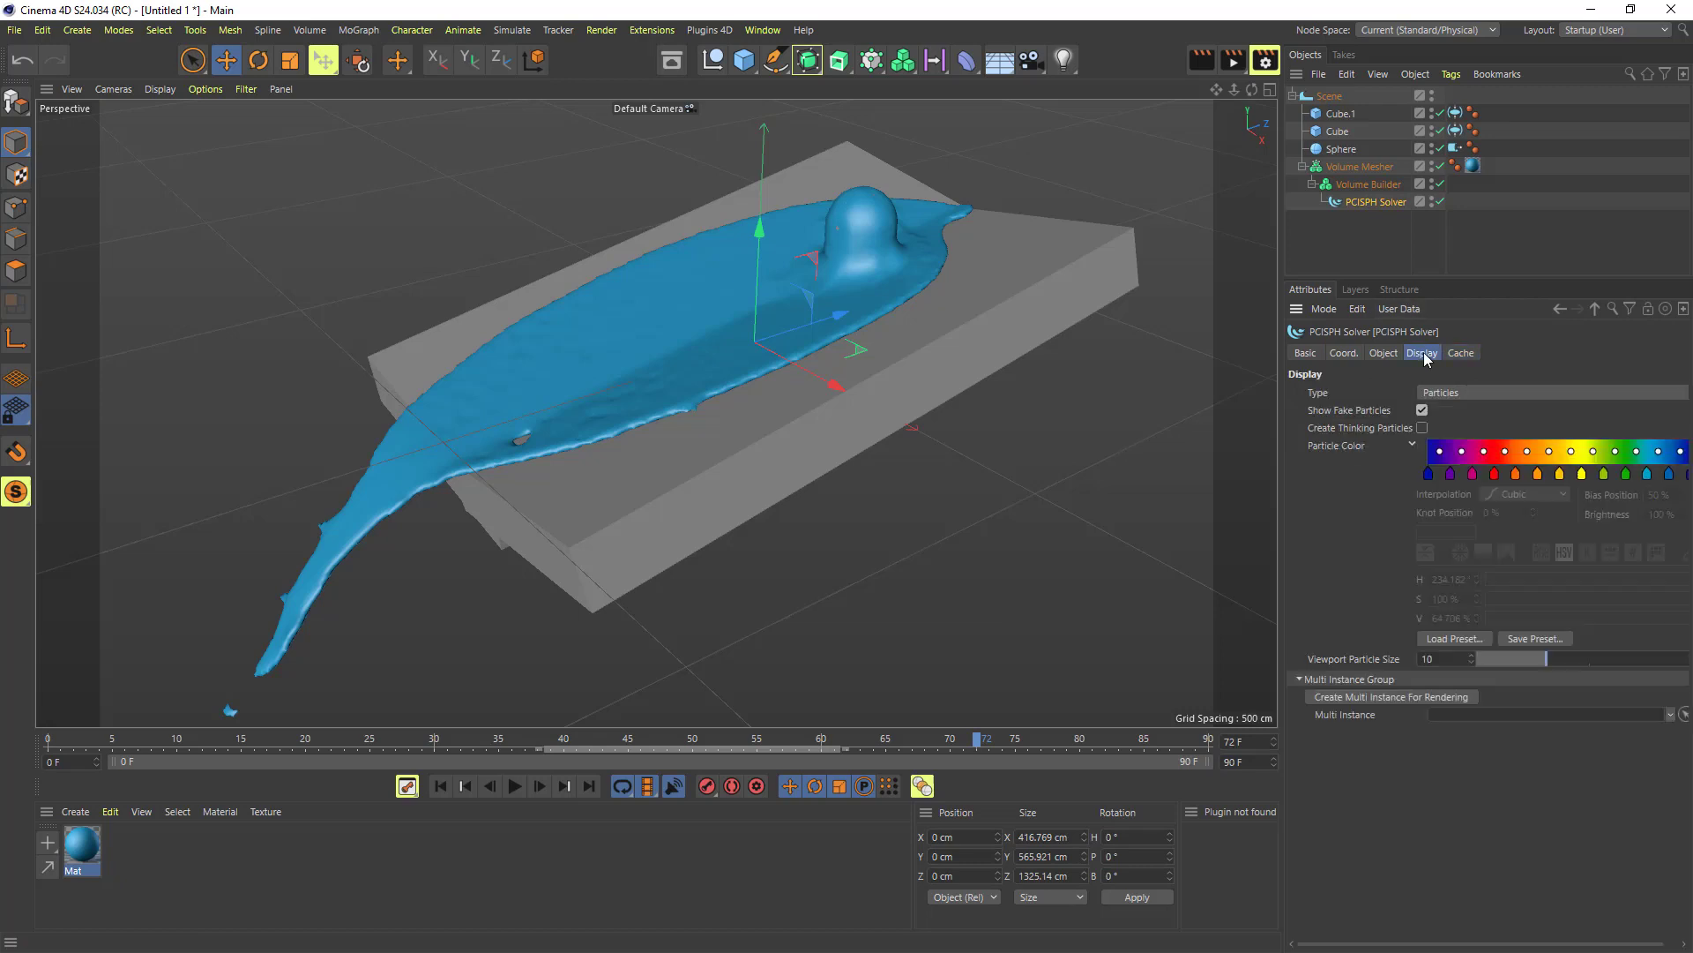
pyautogui.click(1457, 392)
pyautogui.click(1459, 349)
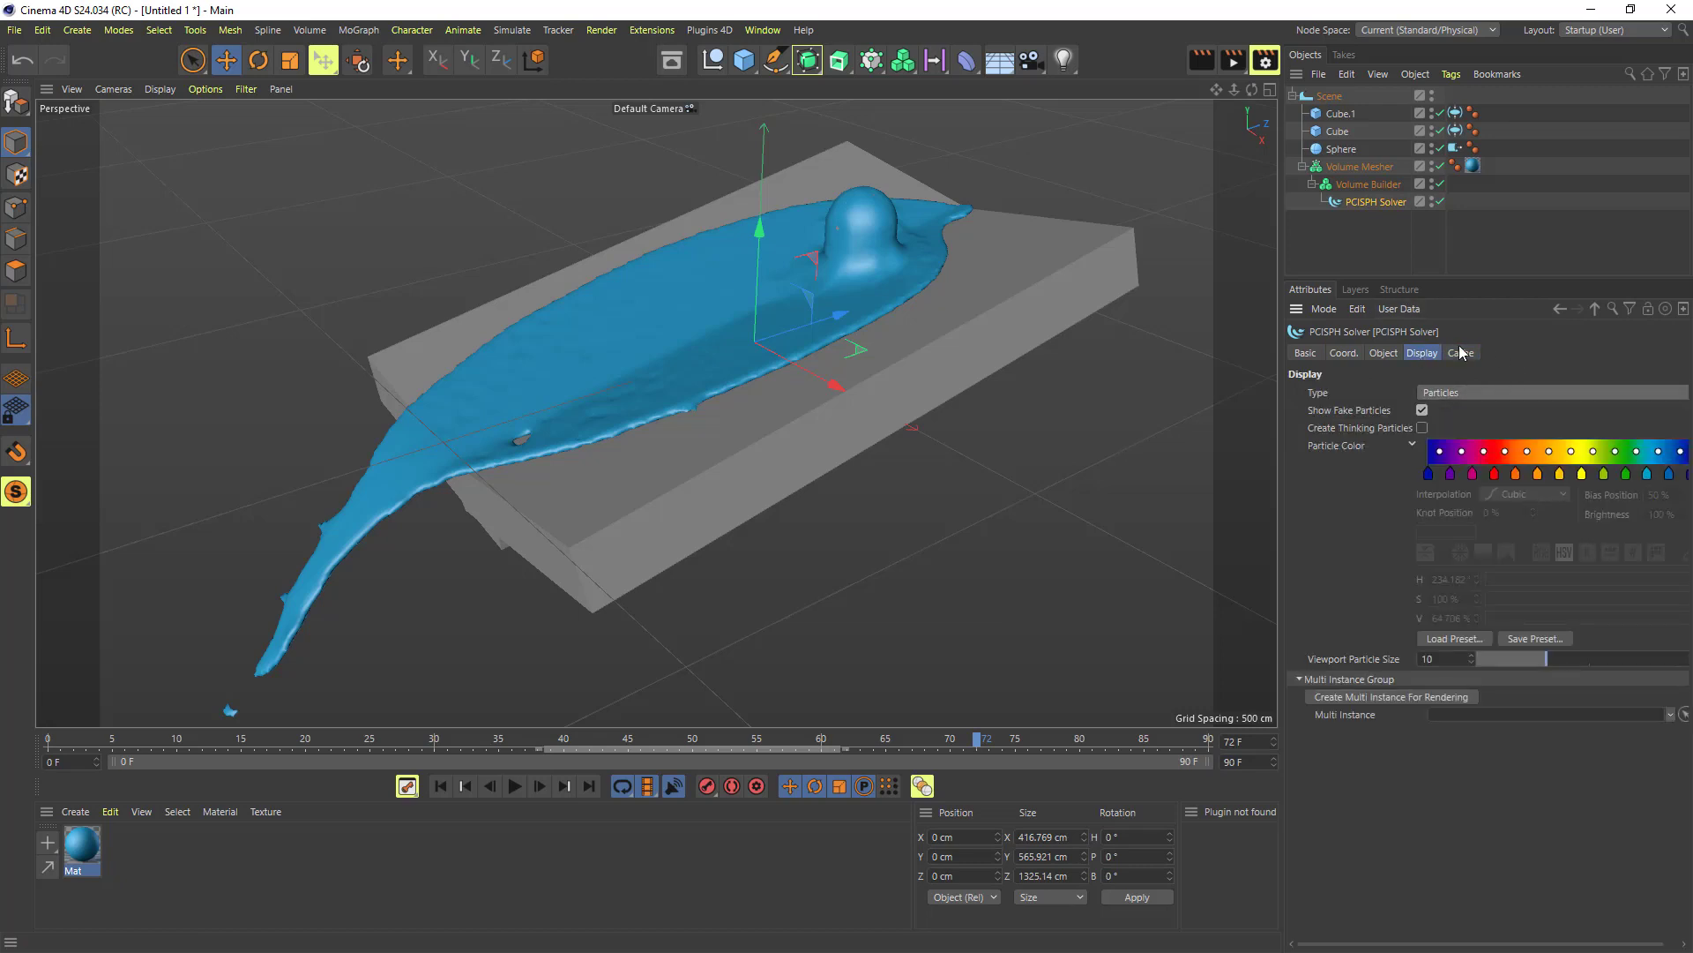
pyautogui.click(1460, 353)
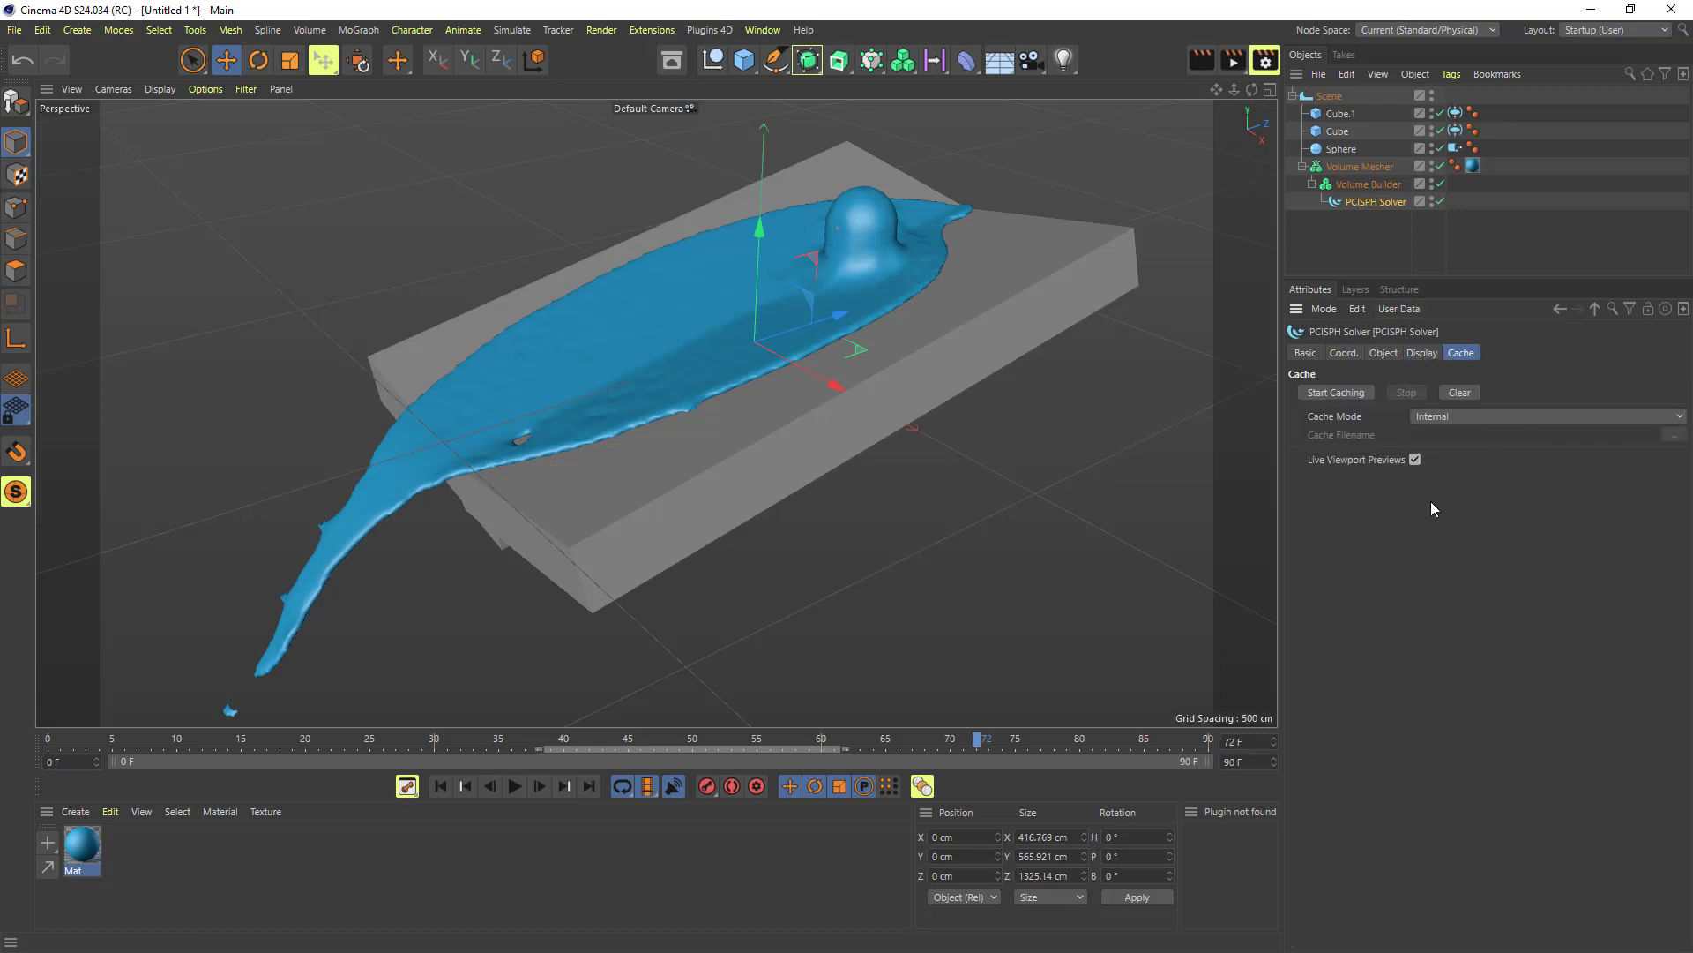
# Select the Volume Mesher and scrub the timeline from frame 64 to frame 70
pyautogui.click(1351, 167)
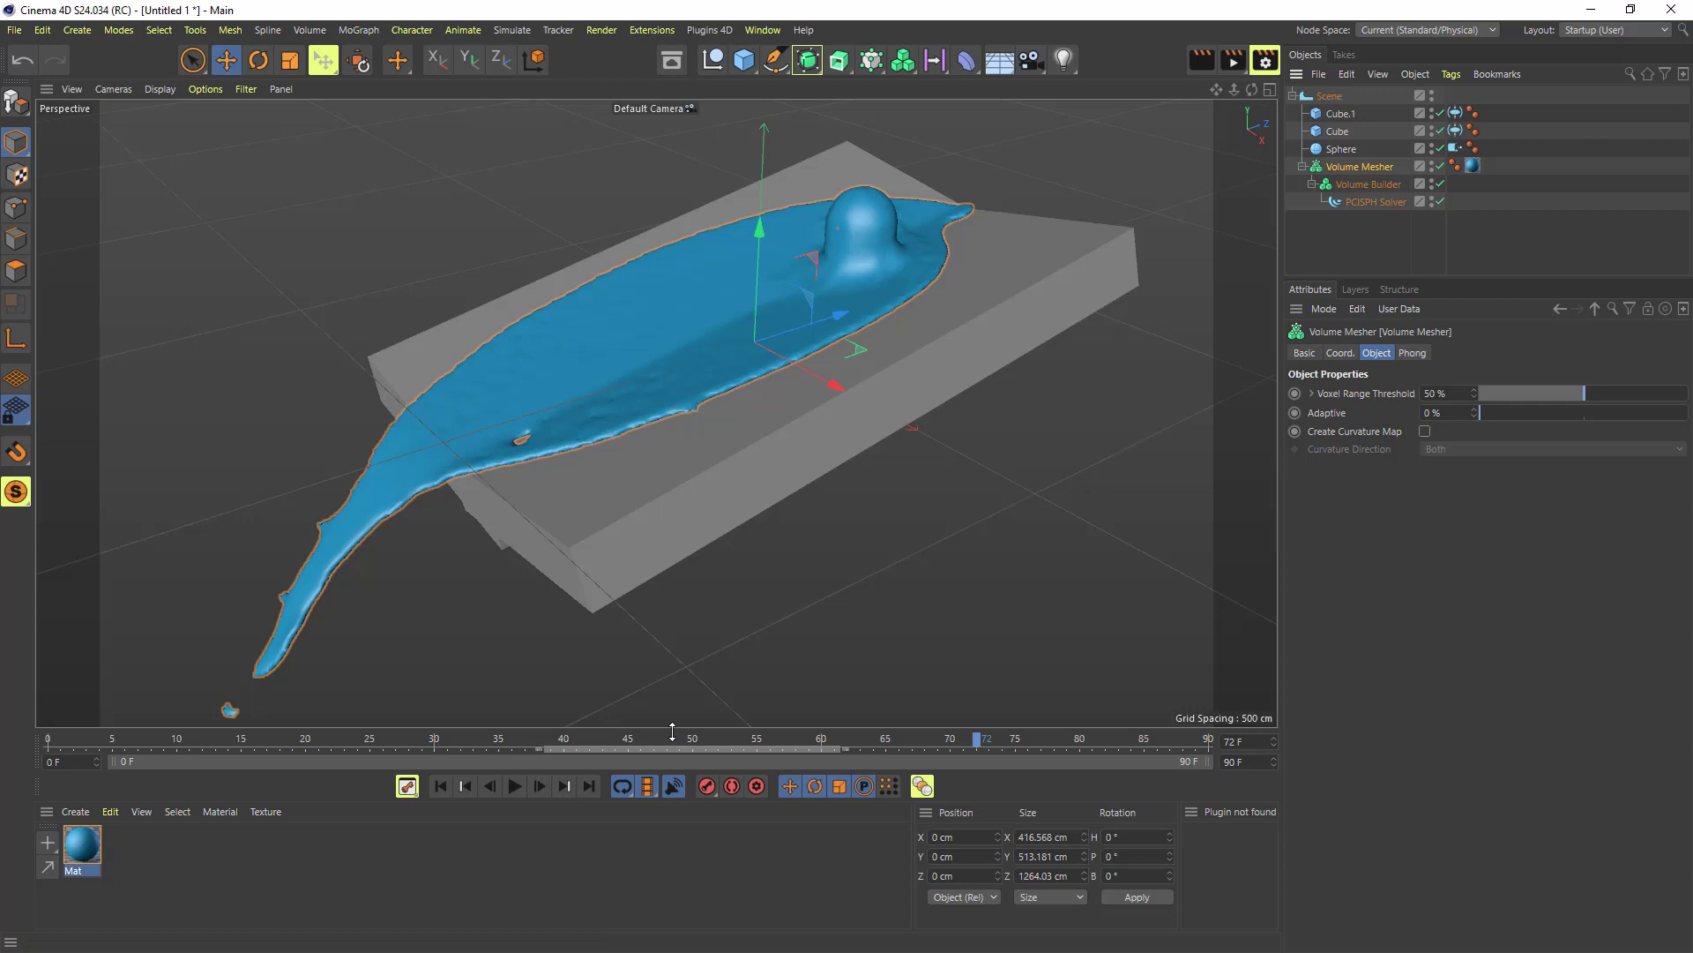
pyautogui.moveTo(705, 743); pyautogui.dragTo(928, 757)
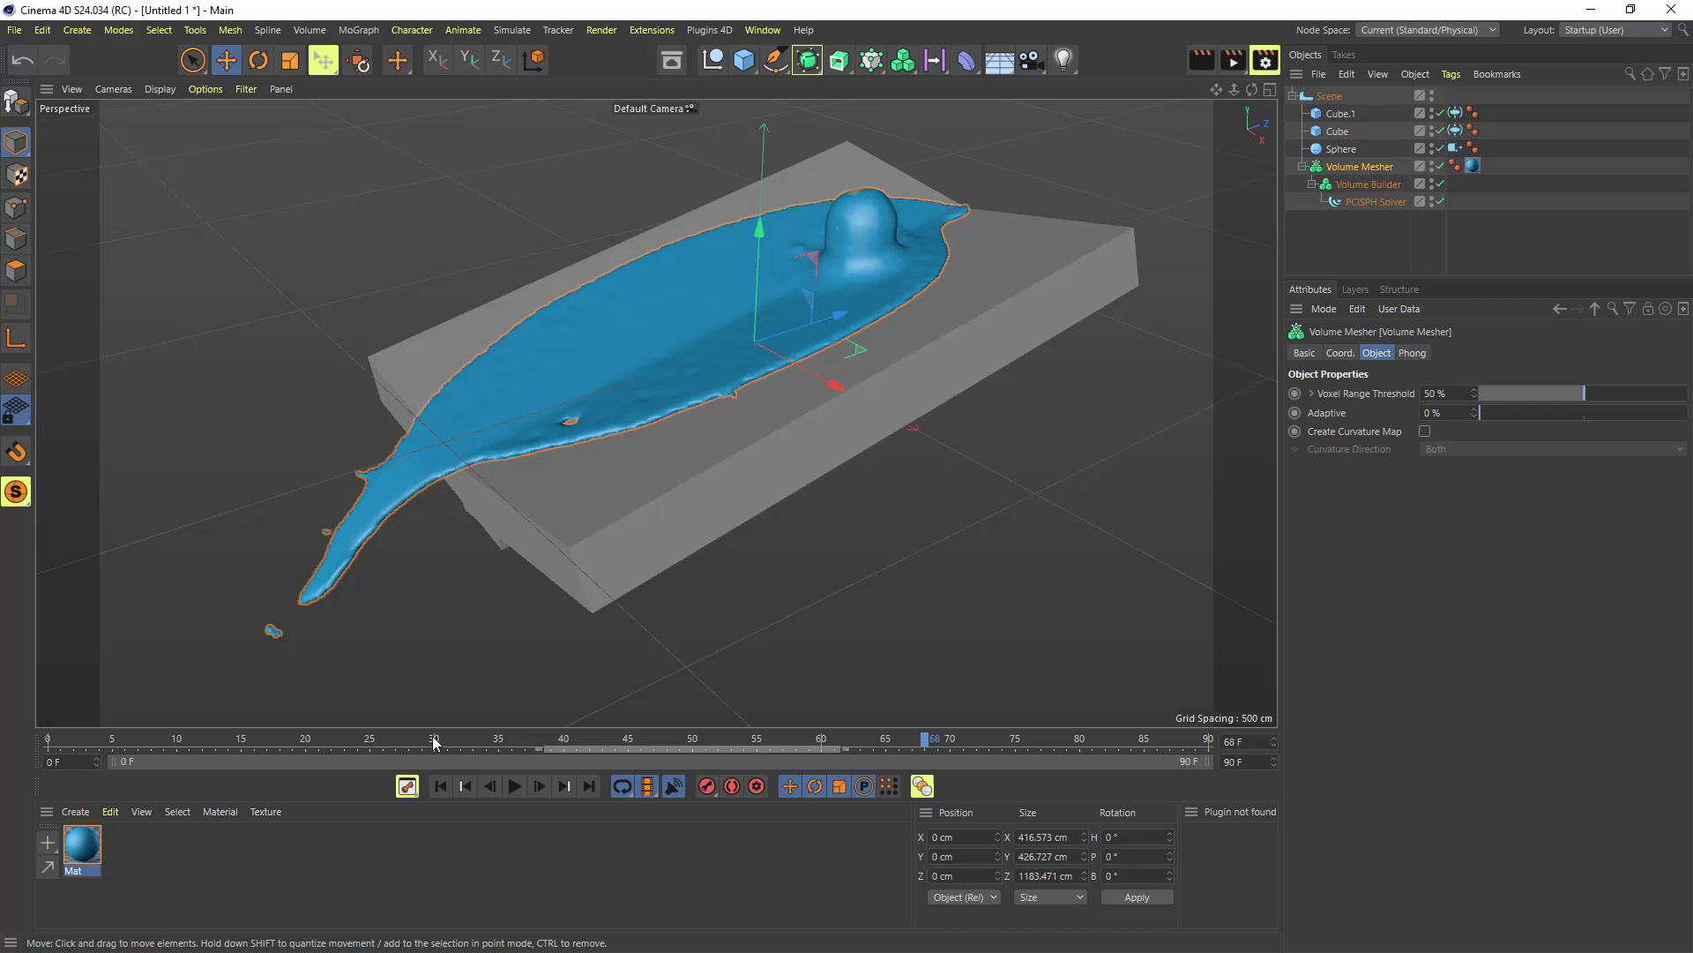
pyautogui.moveTo(869, 744); pyautogui.dragTo(960, 741)
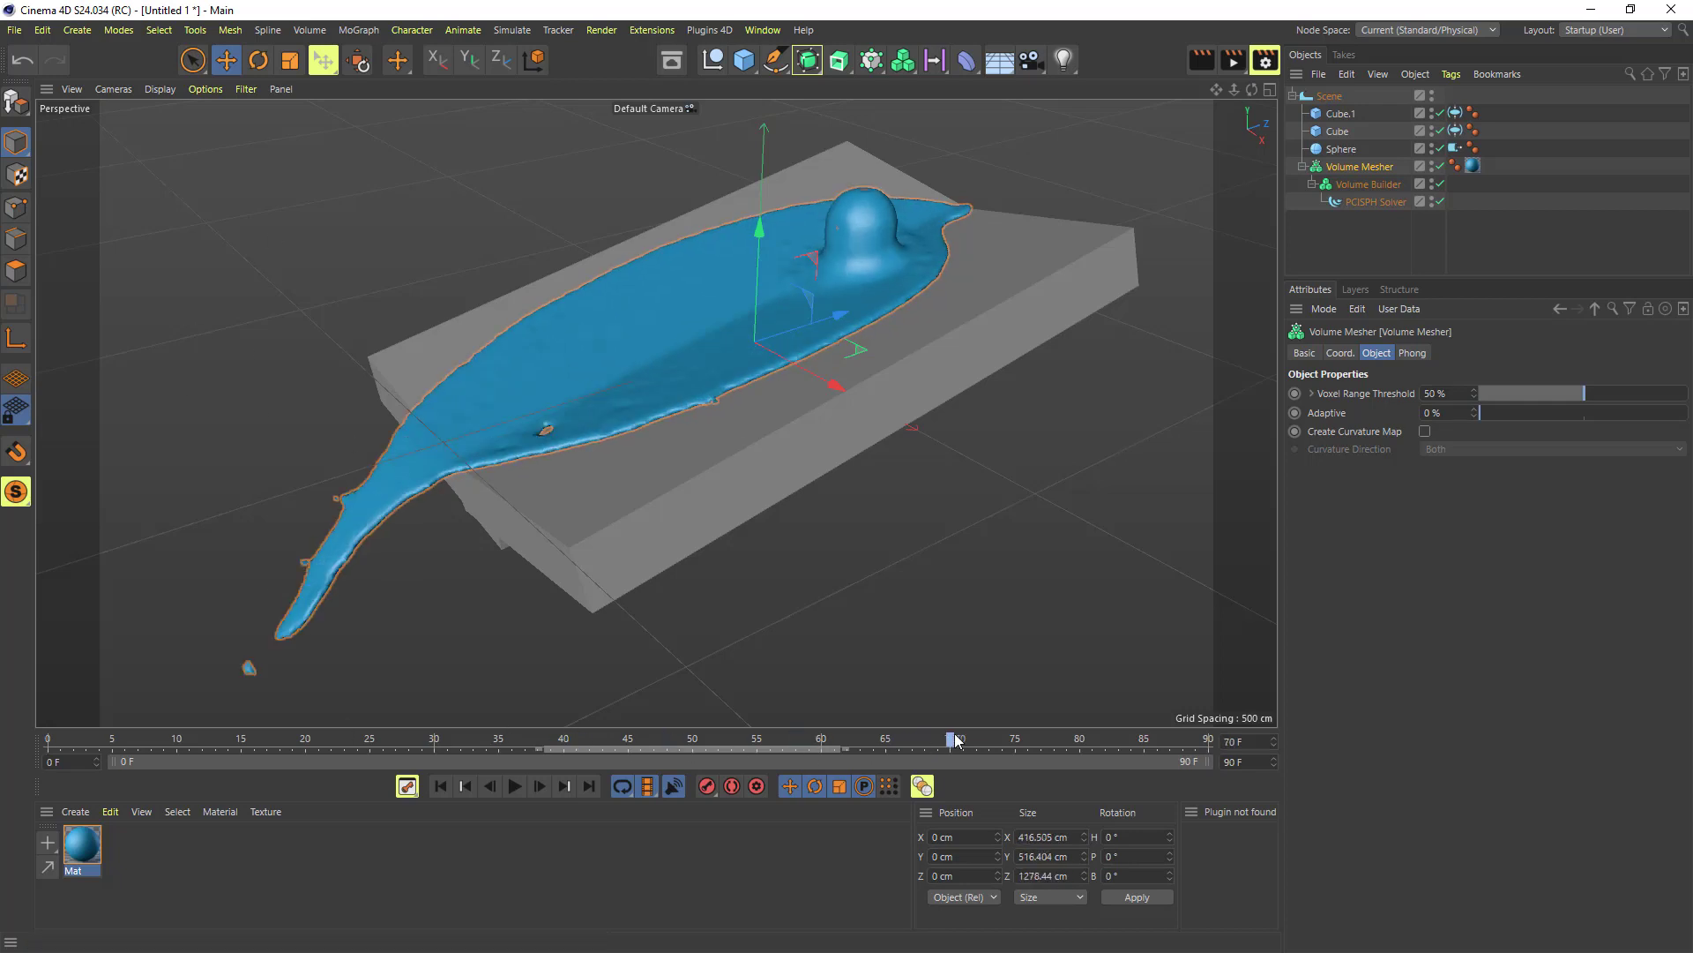